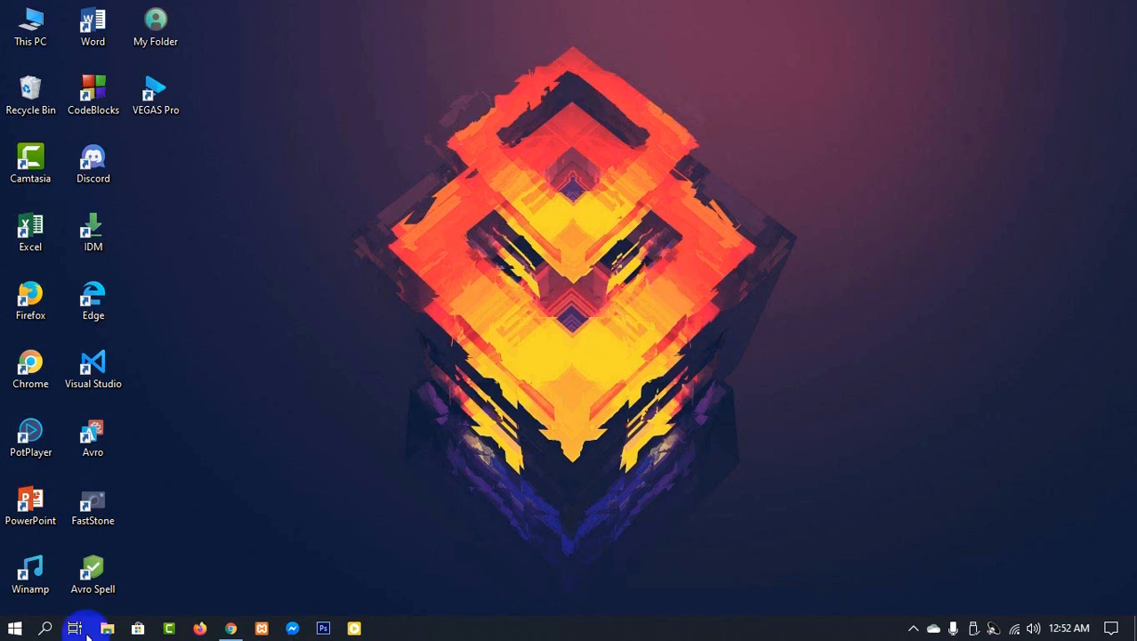
Step: Open the browser and scroll through the Digital Agency demo website
{"action": "left_click", "coordinate": [231, 628]}
{"action": "left_click", "coordinate": [13, 7]}
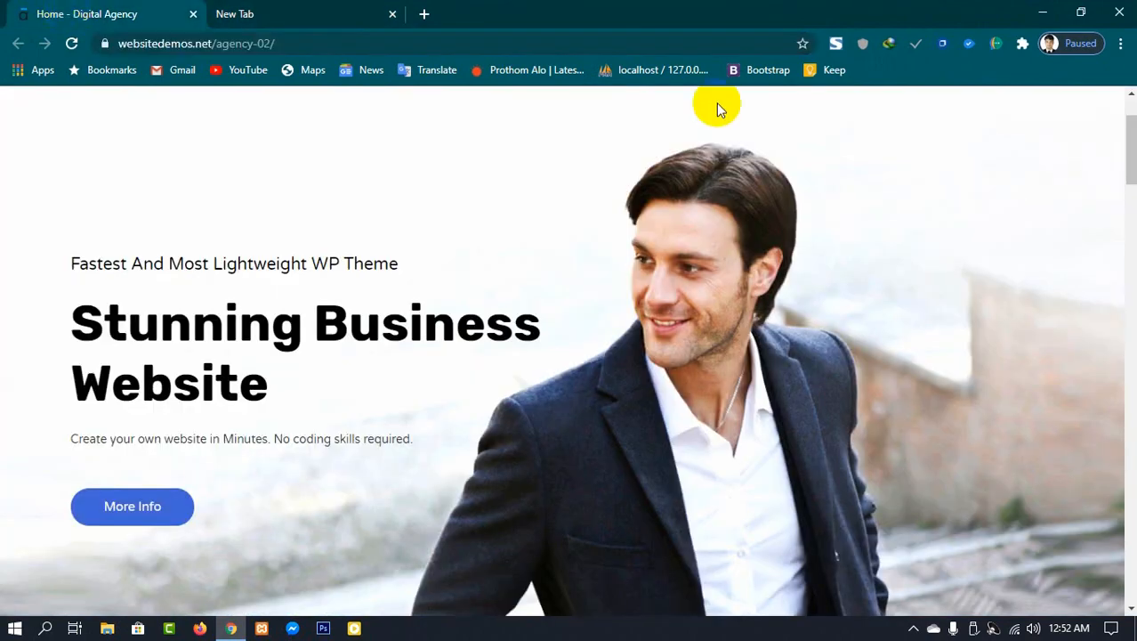
{"action": "left_click_drag", "start_coordinate": [1129, 123], "coordinate": [1132, 228]}
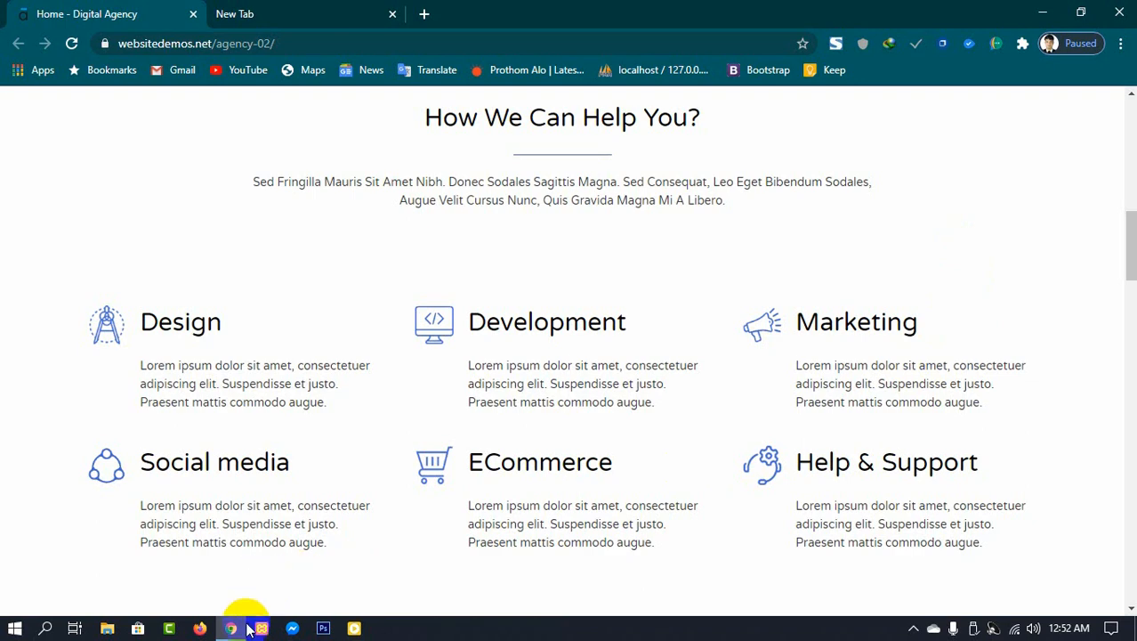
Step: Switch to the new tab and go to profreehost.com
{"action": "left_click", "coordinate": [292, 12]}
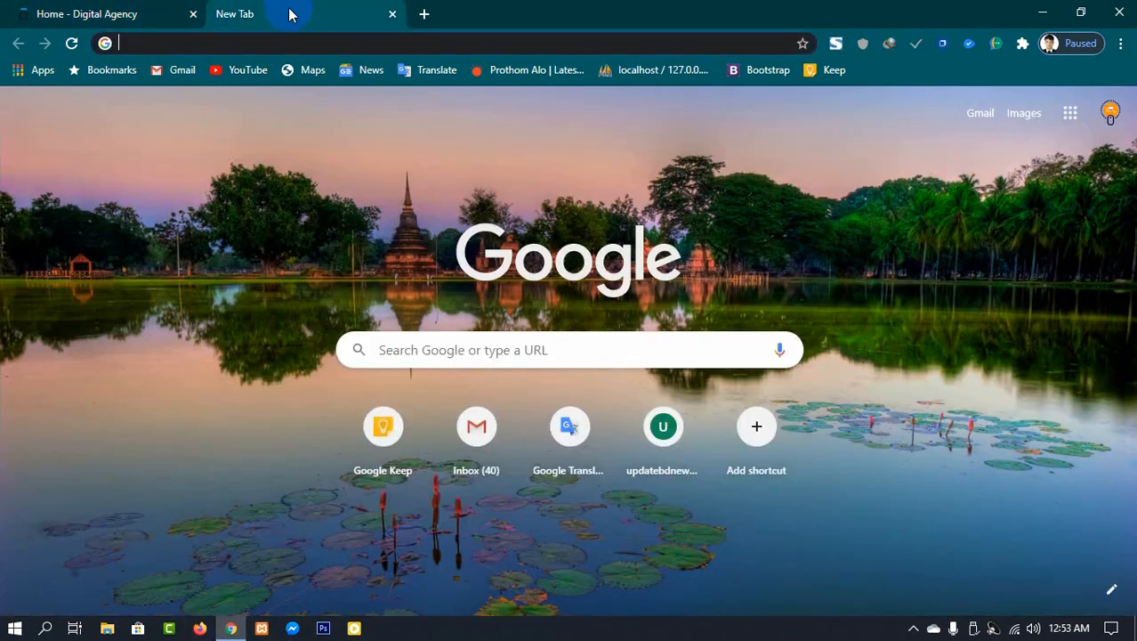
{"action": "left_click", "coordinate": [194, 42]}
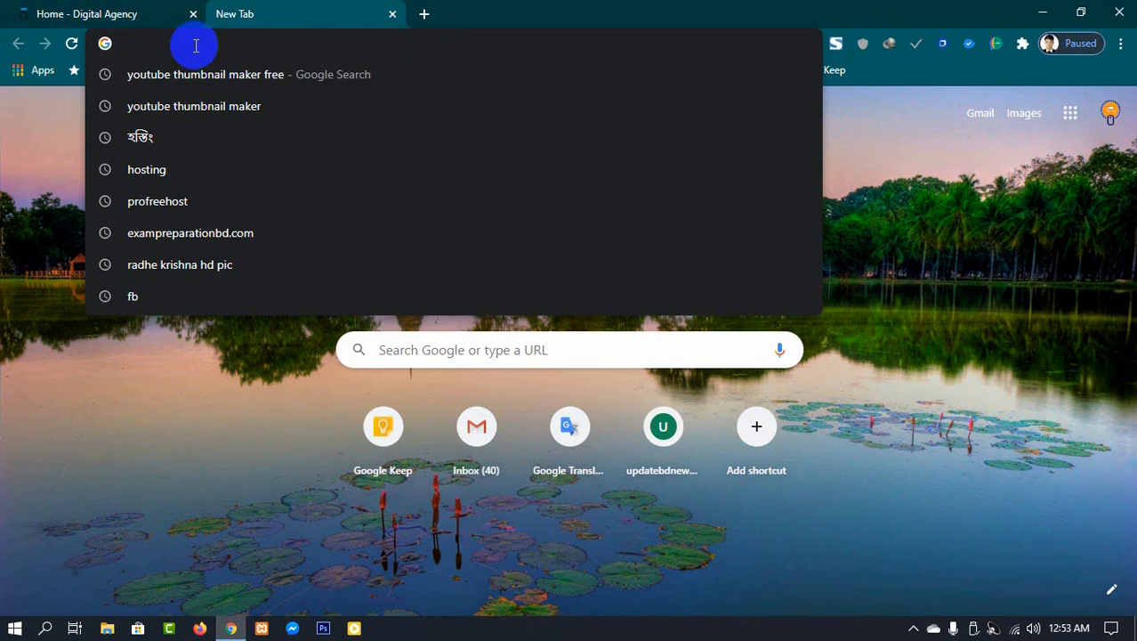
{"action": "type", "text": "p"}
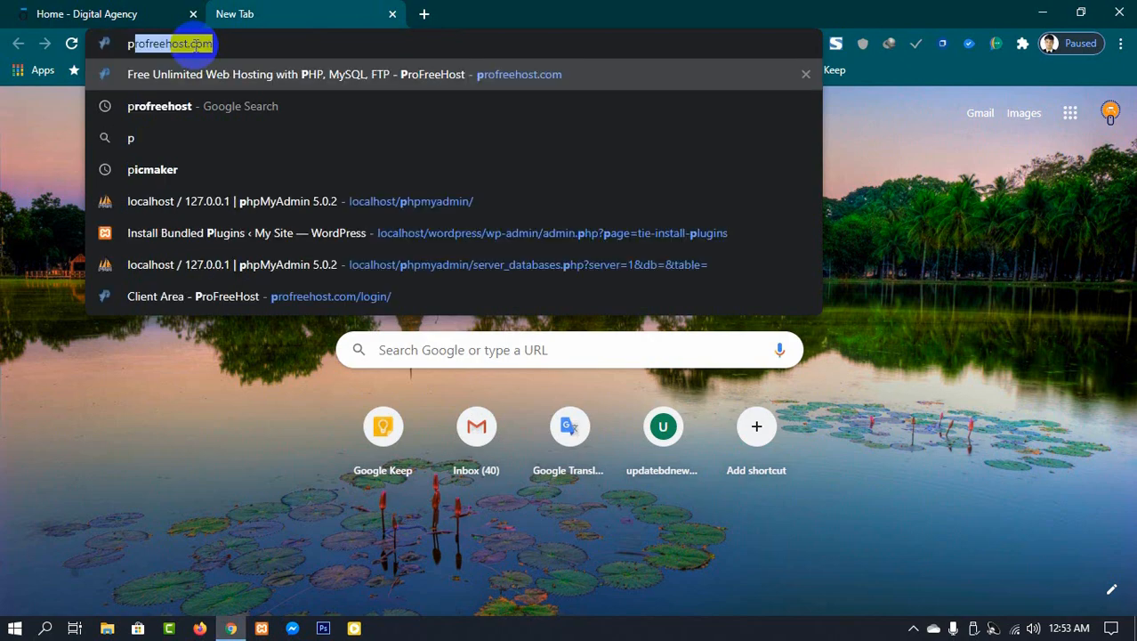
{"action": "type", "text": "ro"}
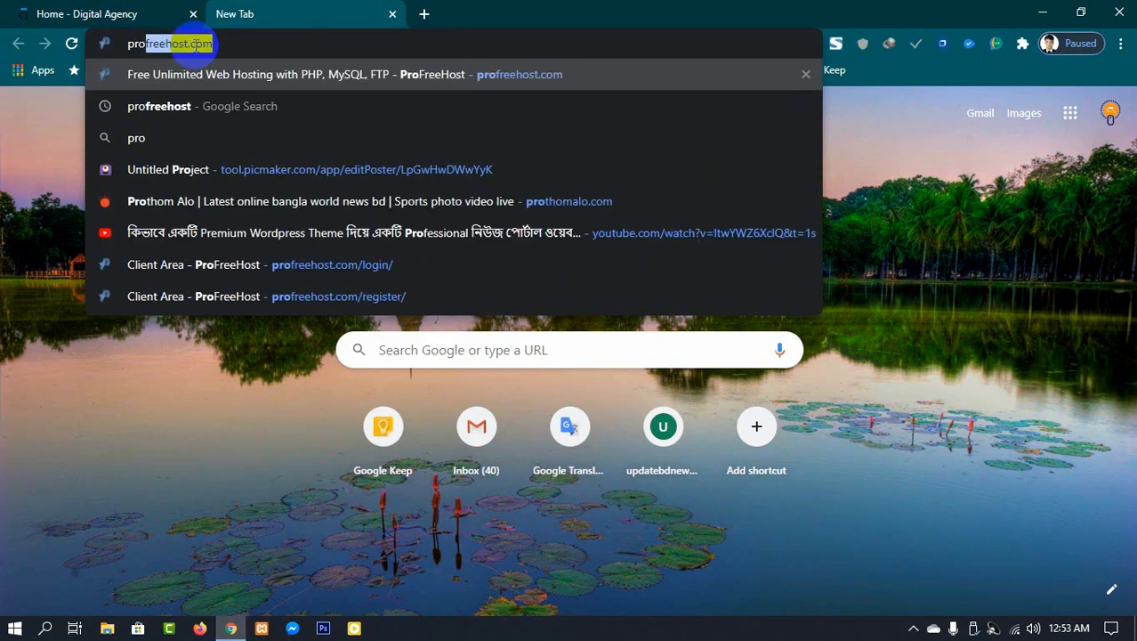
{"action": "type", "text": "fre"}
{"action": "key", "text": "Right"}
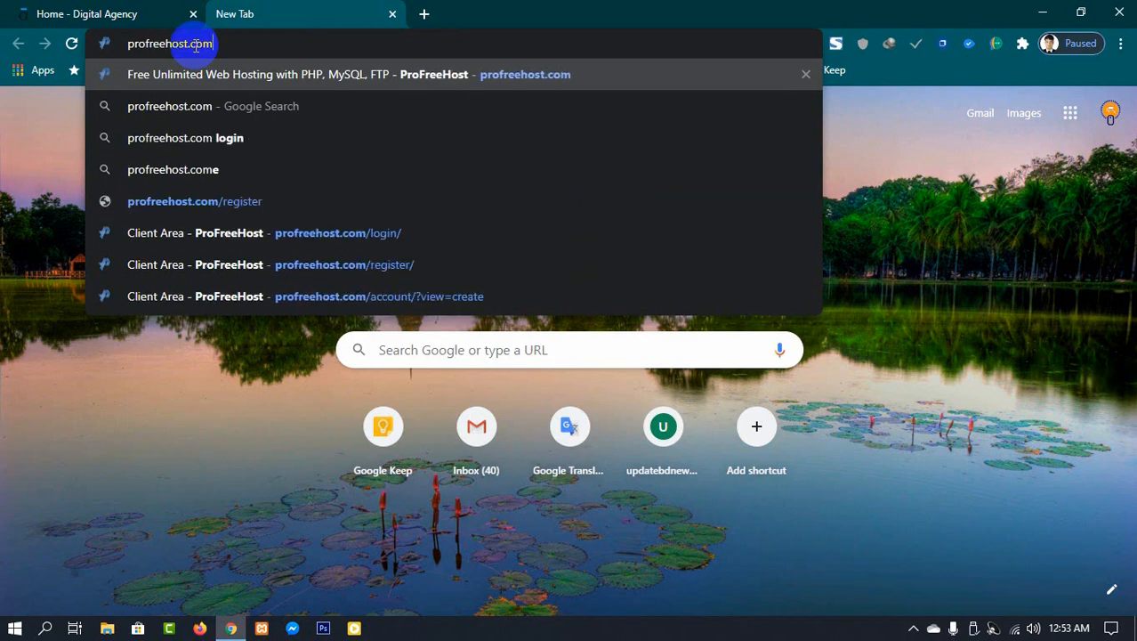
{"action": "key", "text": "Return"}
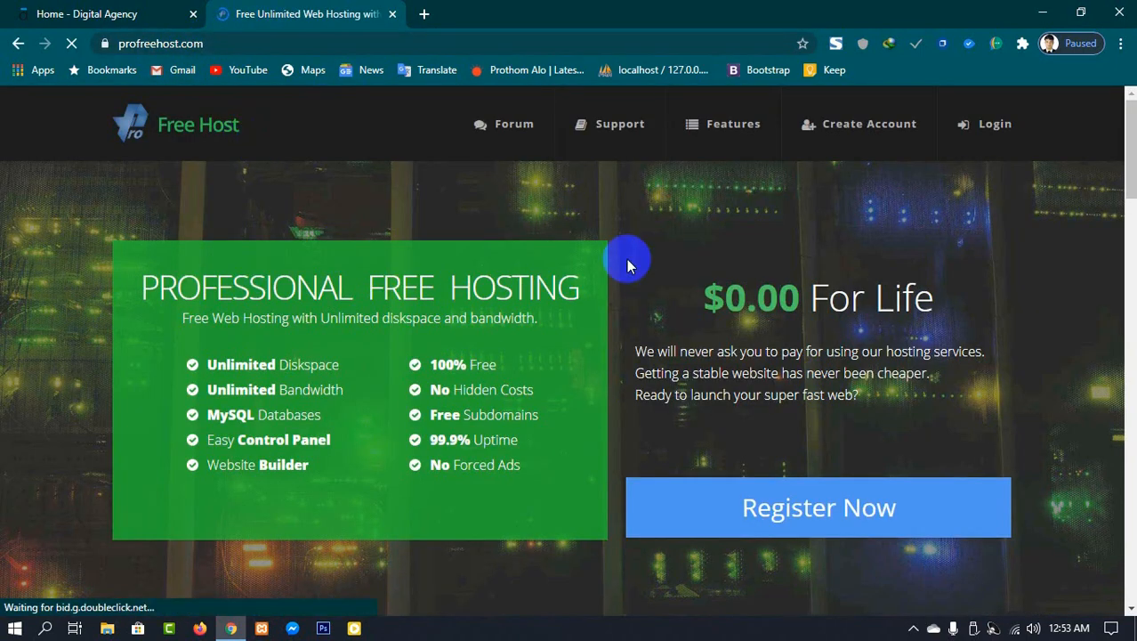
Step: Open the ProFreeHost registration page and move on to the Login page instead
{"action": "left_click", "coordinate": [814, 504]}
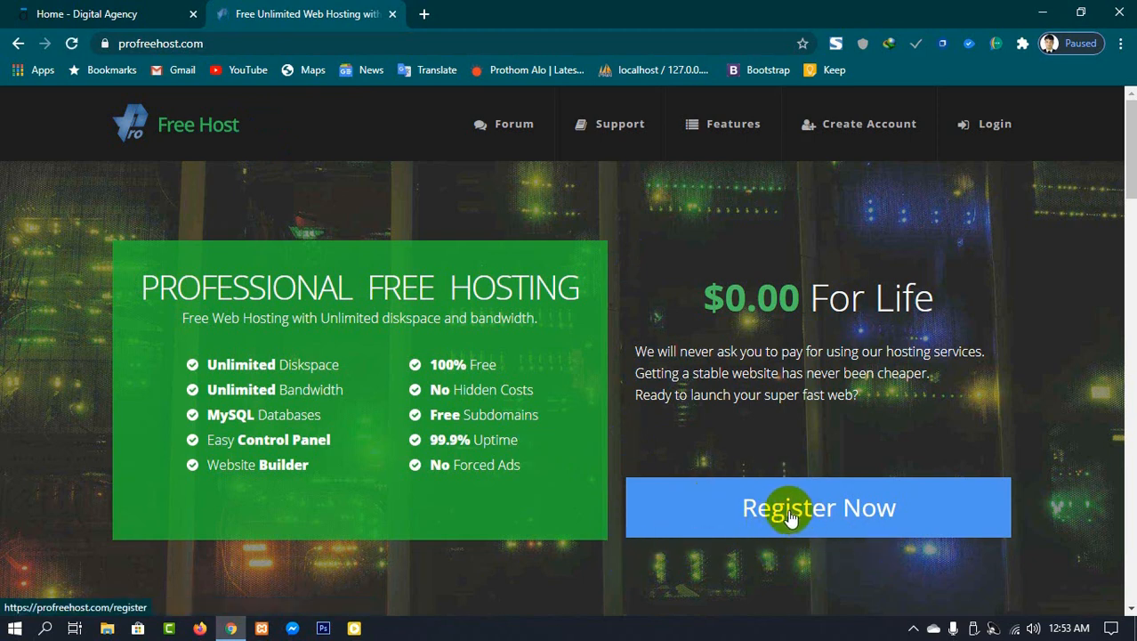
{"action": "left_click", "coordinate": [791, 516]}
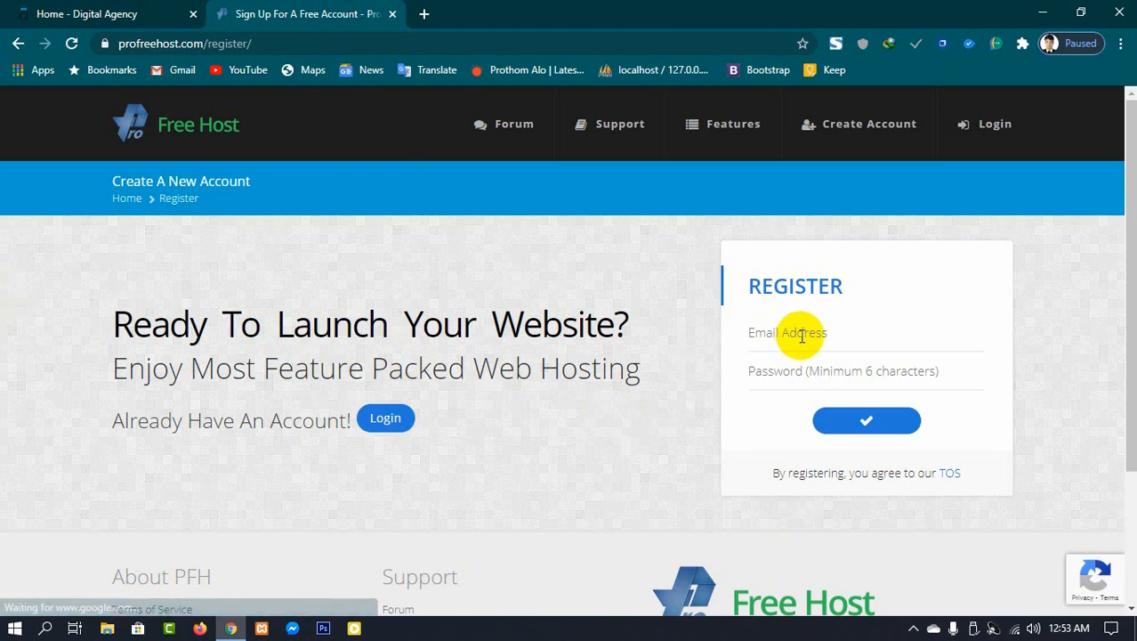
{"action": "left_click", "coordinate": [860, 416]}
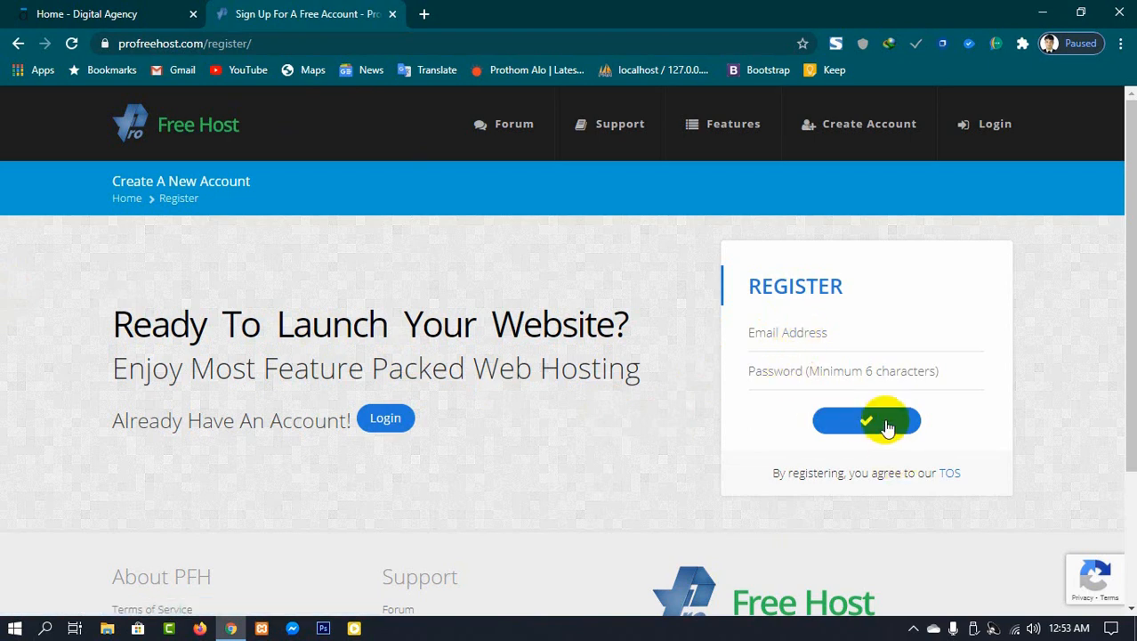
{"action": "left_click", "coordinate": [914, 143]}
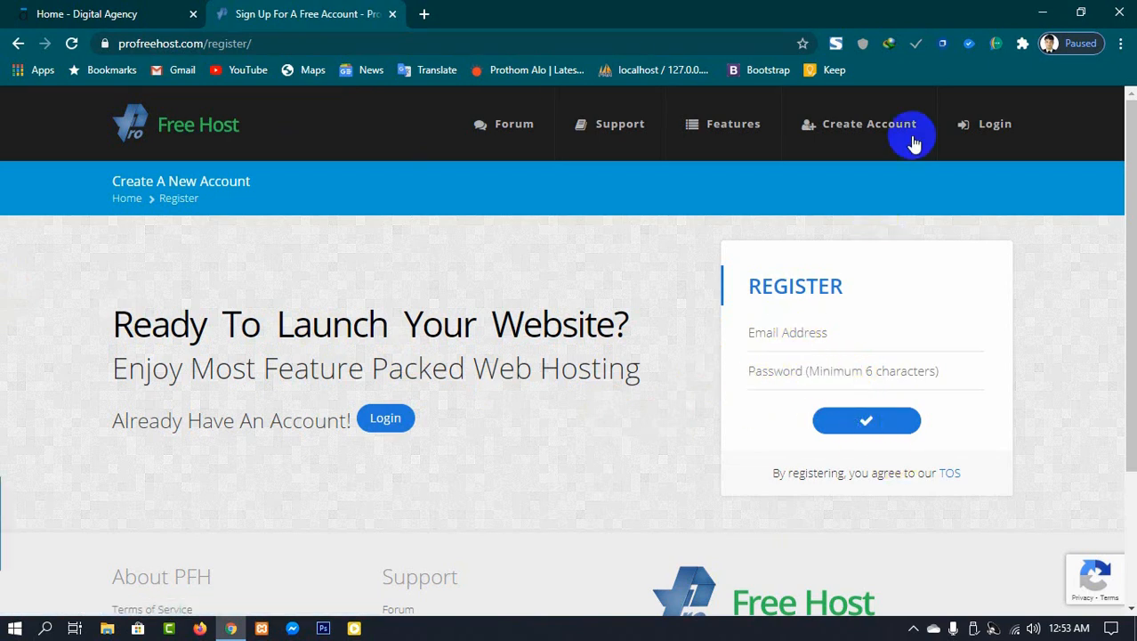
{"action": "left_click", "coordinate": [995, 142]}
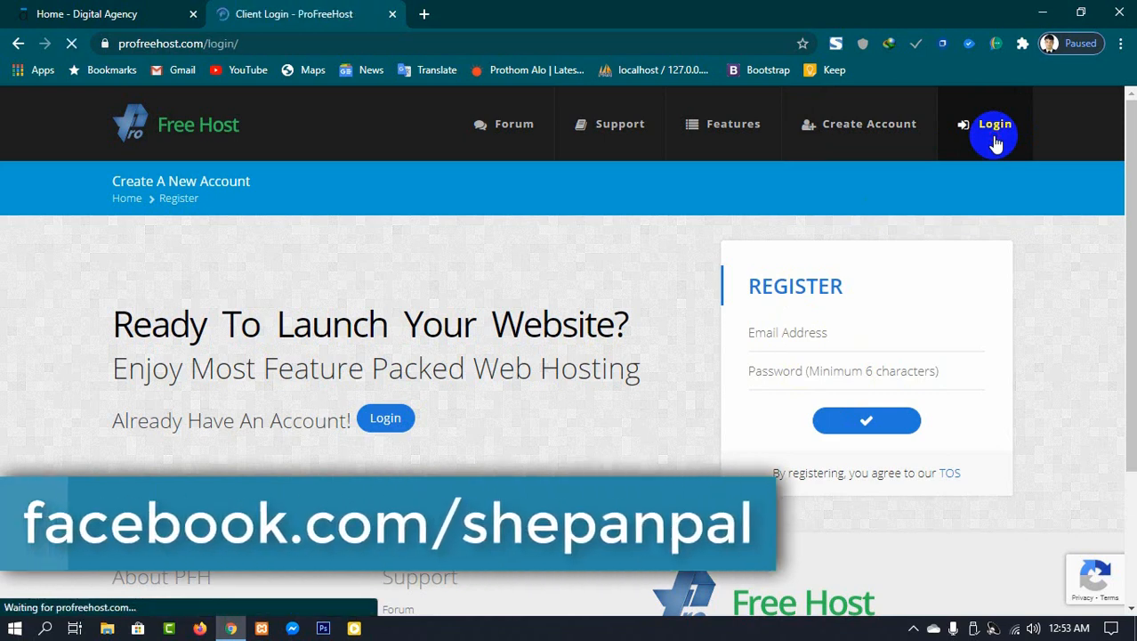
Step: Log in with the saved account e-mail address and the account password
{"action": "left_click", "coordinate": [835, 326]}
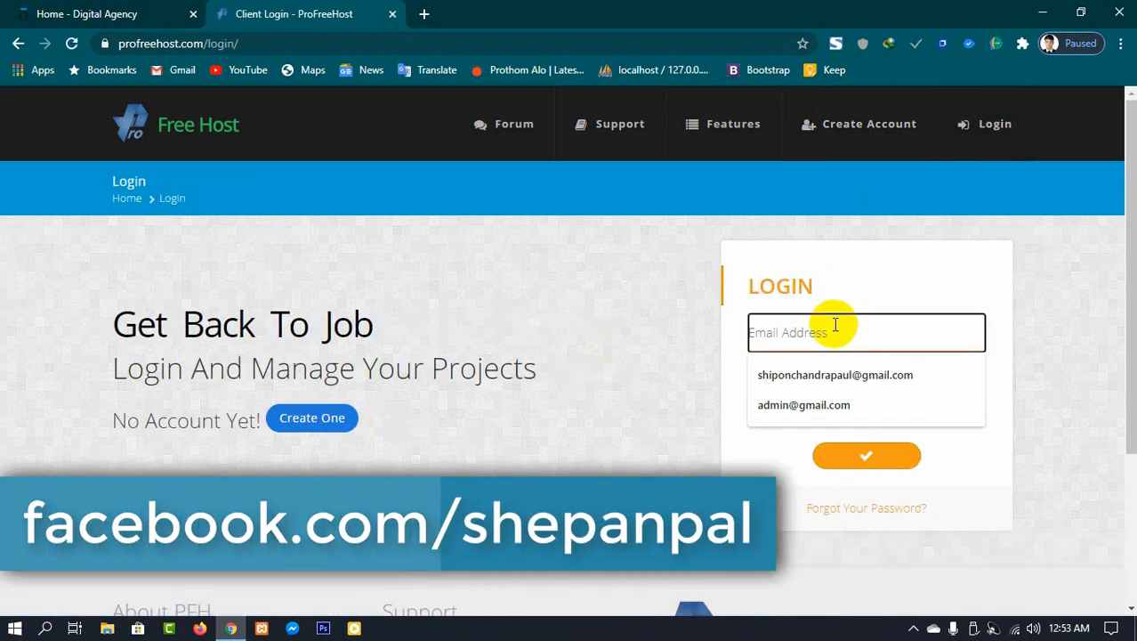
{"action": "left_click", "coordinate": [830, 375]}
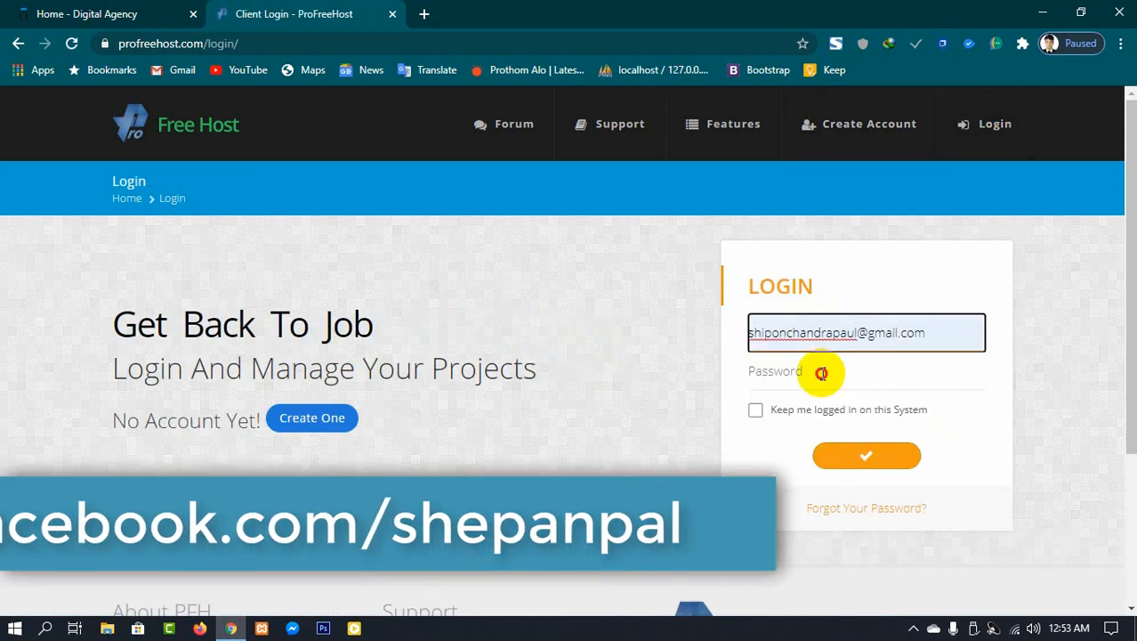
{"action": "left_click", "coordinate": [820, 373]}
{"action": "type", "text": "sh"}
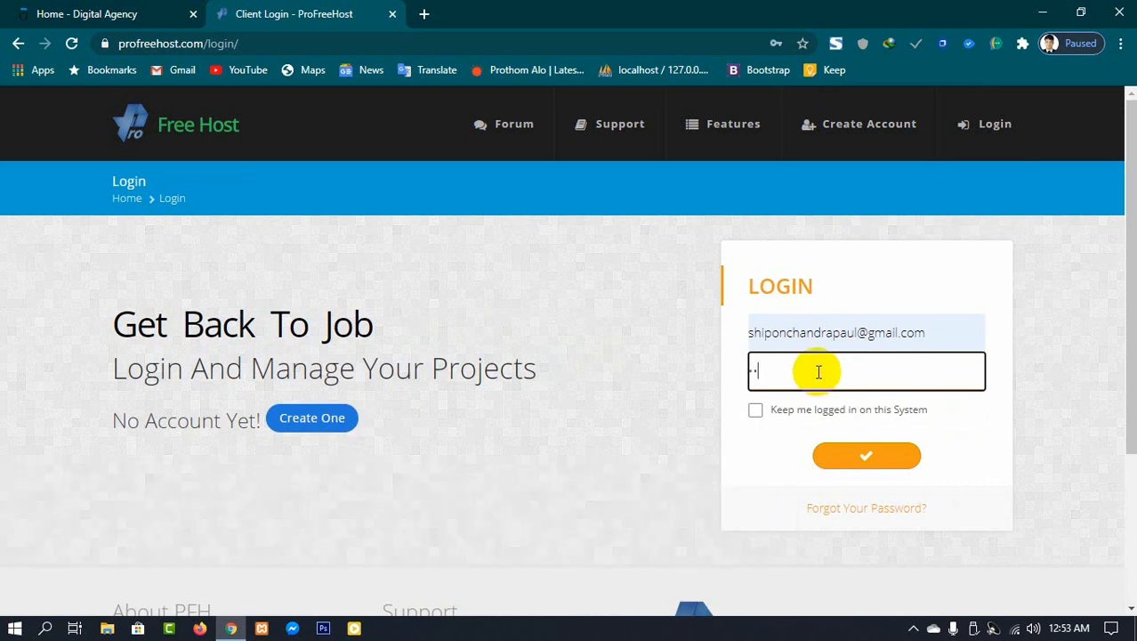
{"action": "type", "text": "ip"}
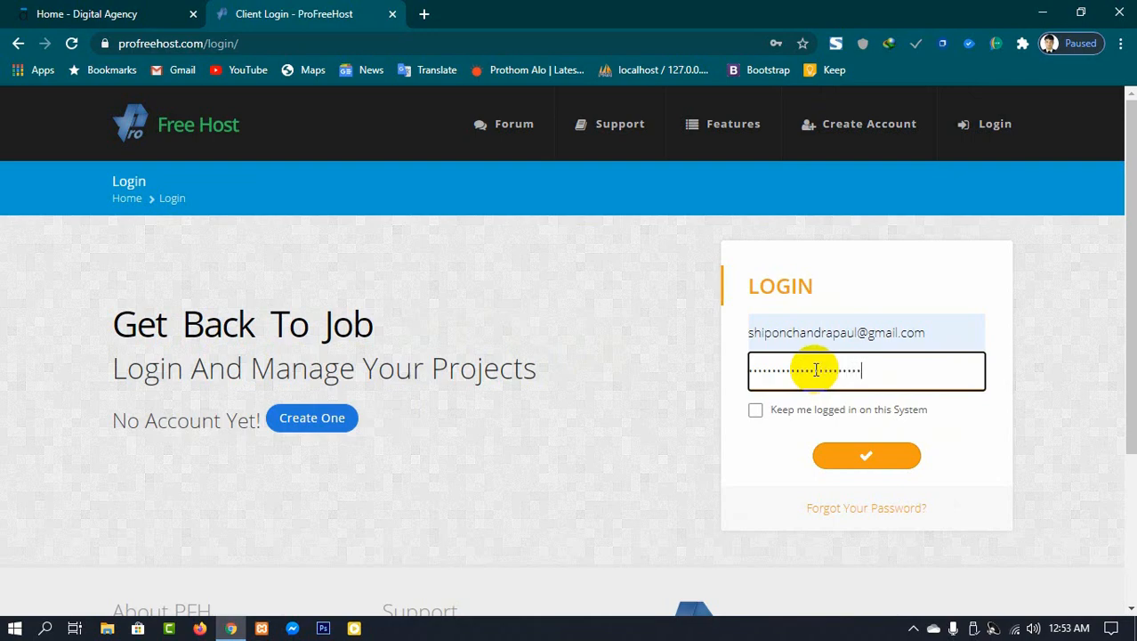
{"action": "key", "text": "Return"}
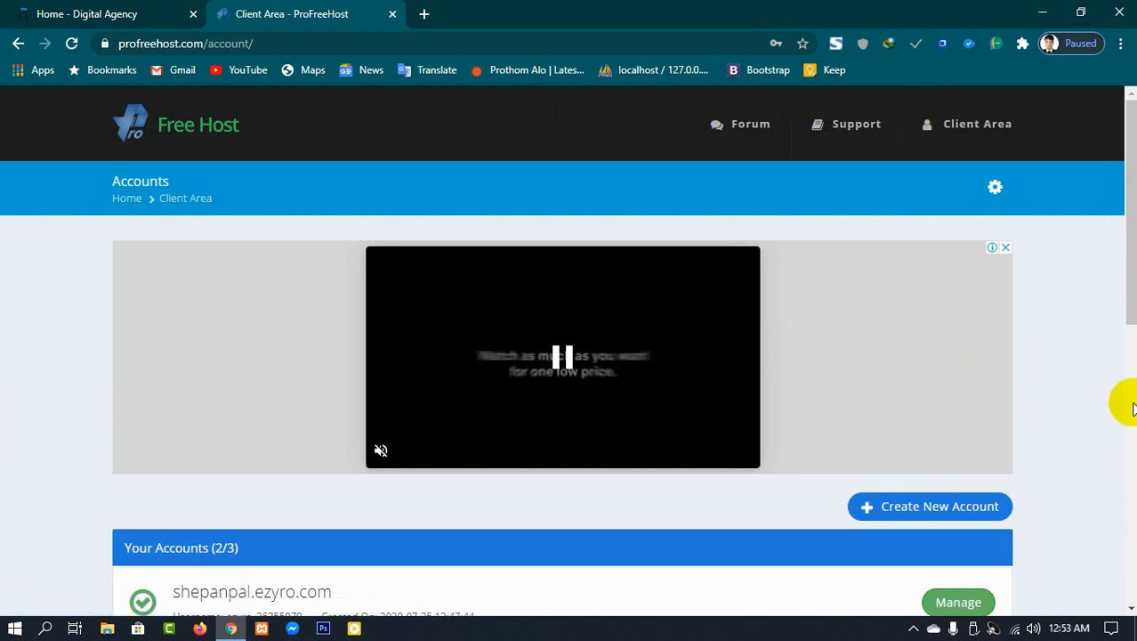
Step: Open the Create New Account page and scroll to the Create New Website form
{"action": "scroll", "coordinate": [1024, 391], "scroll_direction": "down", "scroll_amount": 3}
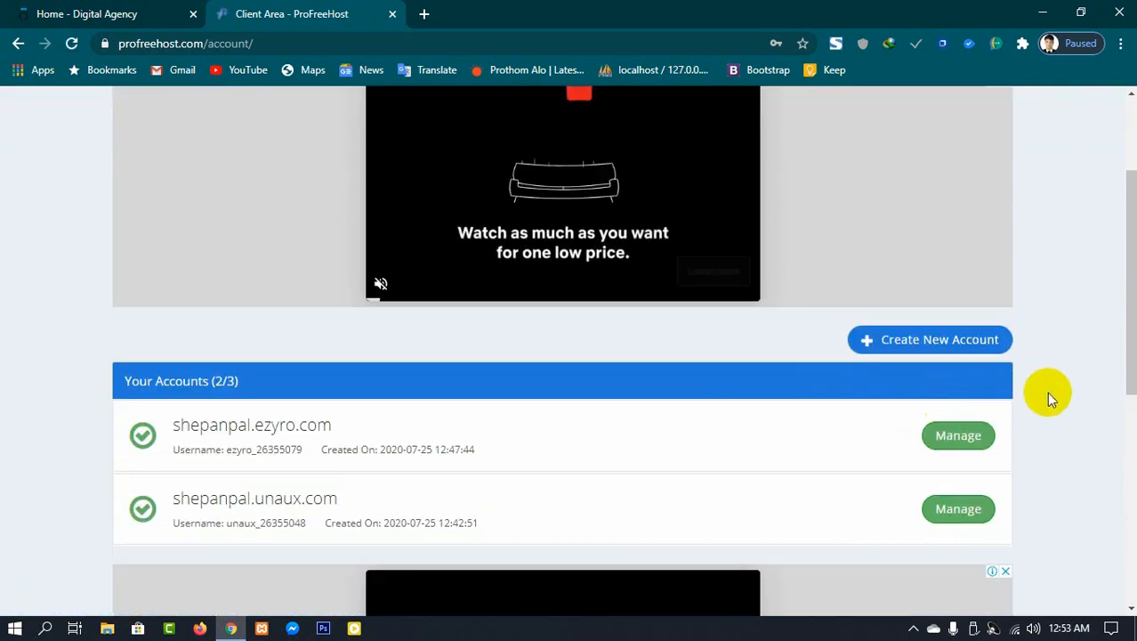
{"action": "left_click", "coordinate": [958, 348]}
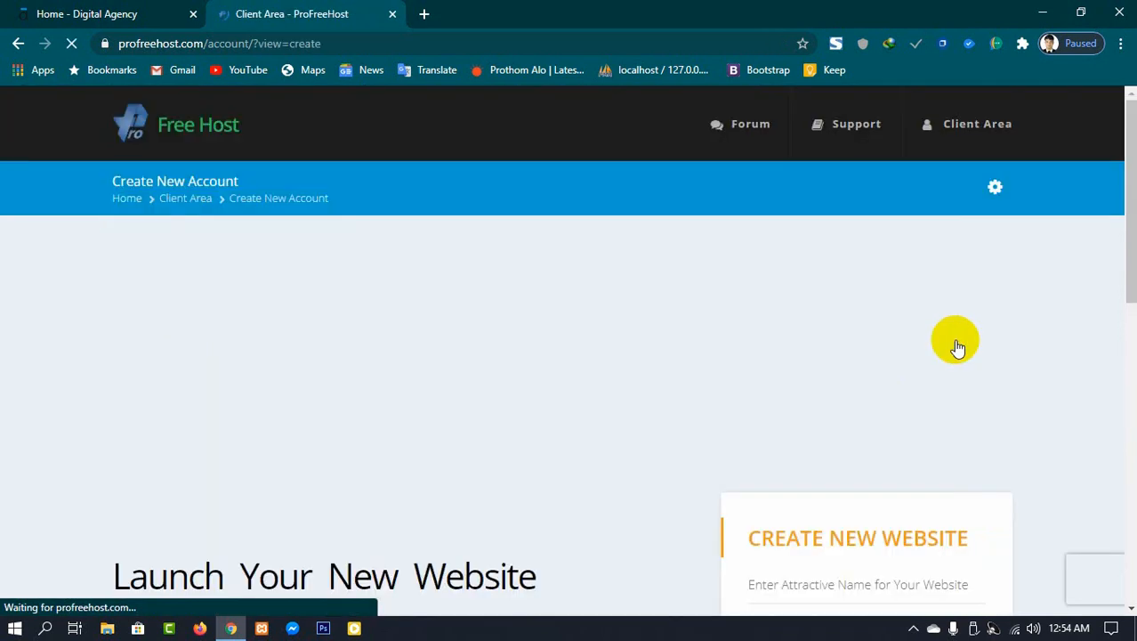
{"action": "scroll", "coordinate": [955, 347], "scroll_direction": "down", "scroll_amount": 2}
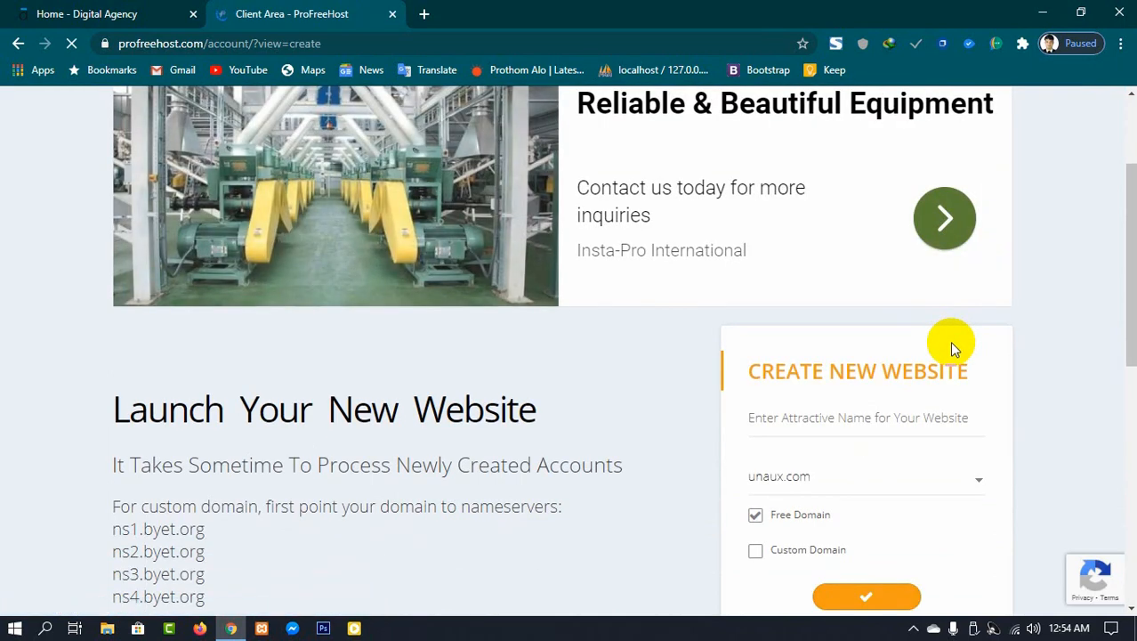
{"action": "scroll", "coordinate": [949, 341], "scroll_direction": "down", "scroll_amount": 2}
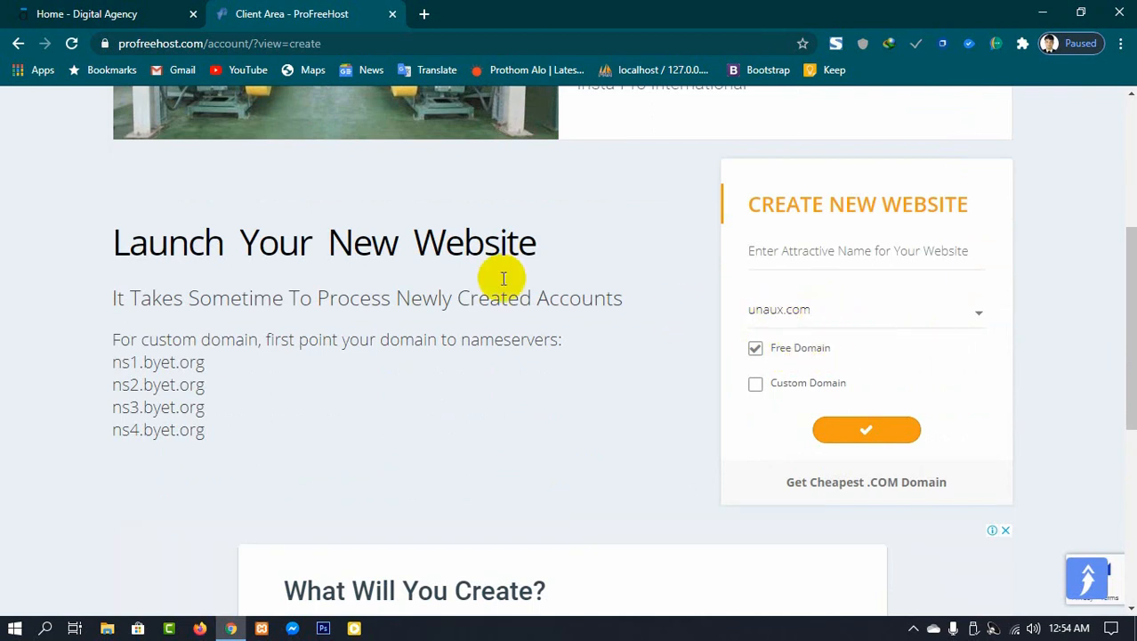
{"action": "left_click", "coordinate": [424, 13]}
{"action": "left_click", "coordinate": [331, 41]}
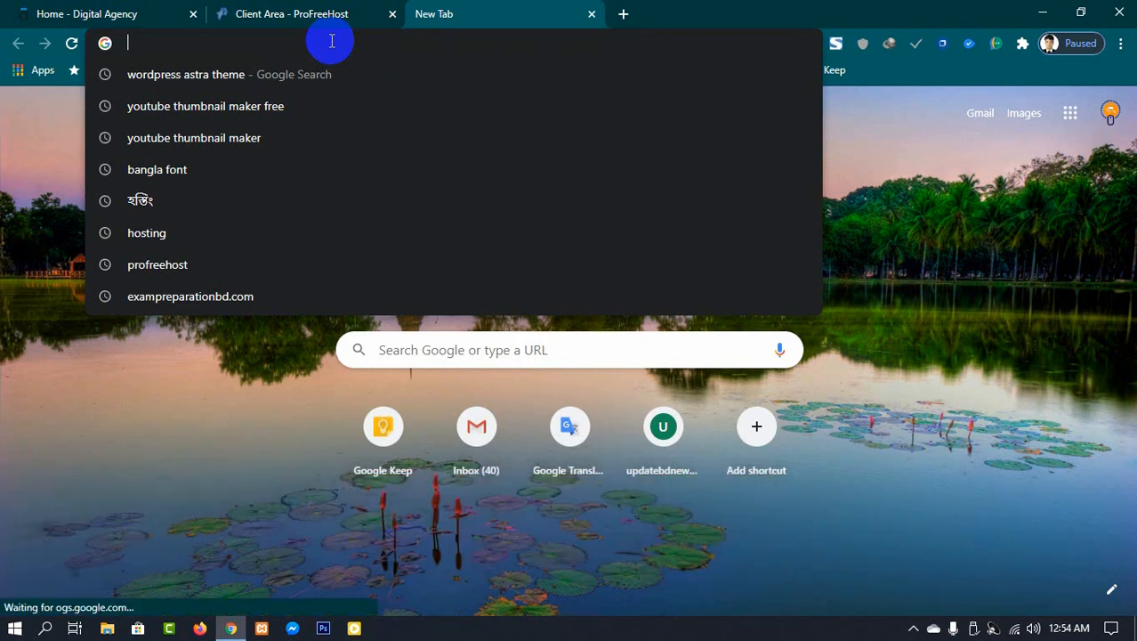
{"action": "type", "text": "y"}
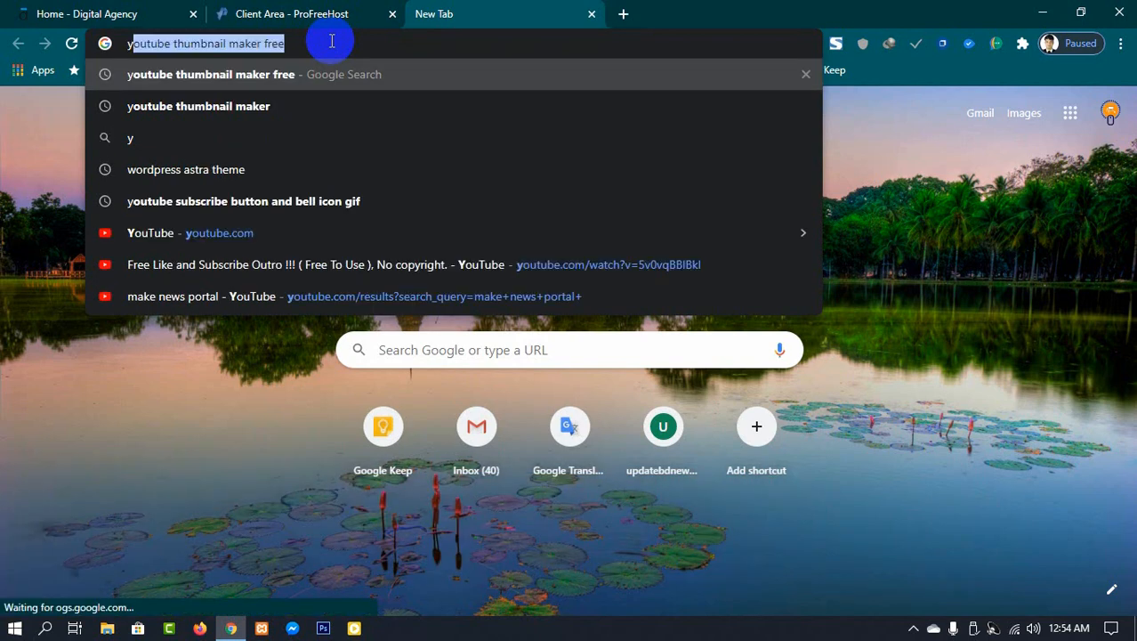
{"action": "key", "text": "BackSpace"}
{"action": "key", "text": "BackSpace"}
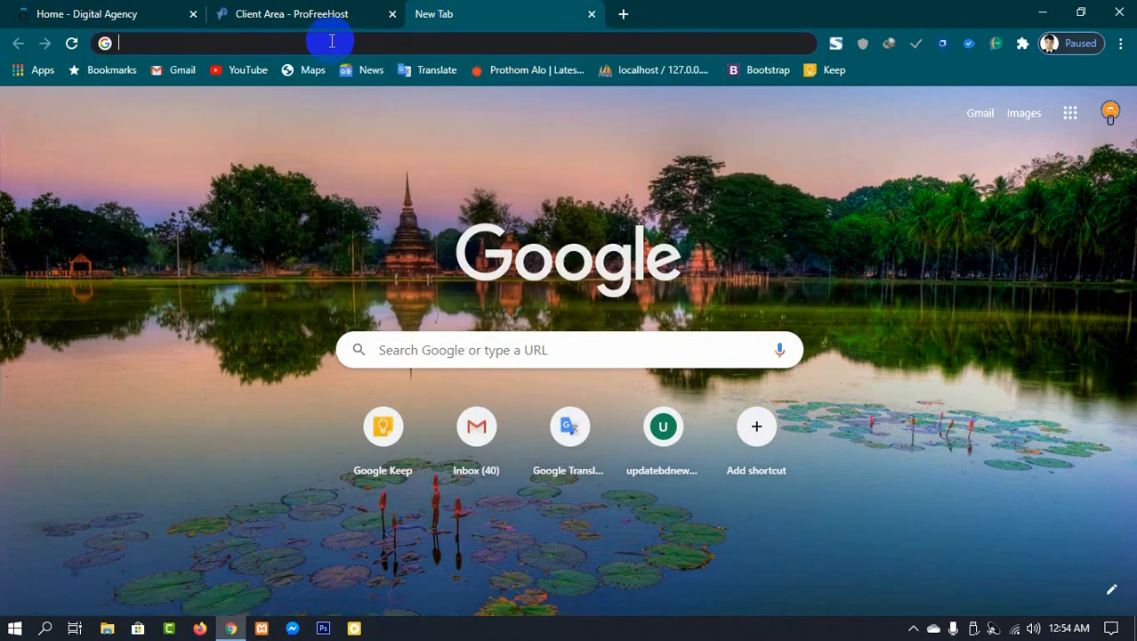
Step: Return to the ProFreeHost tab and enter weblearnerspoint as the website name
{"action": "left_click", "coordinate": [299, 13]}
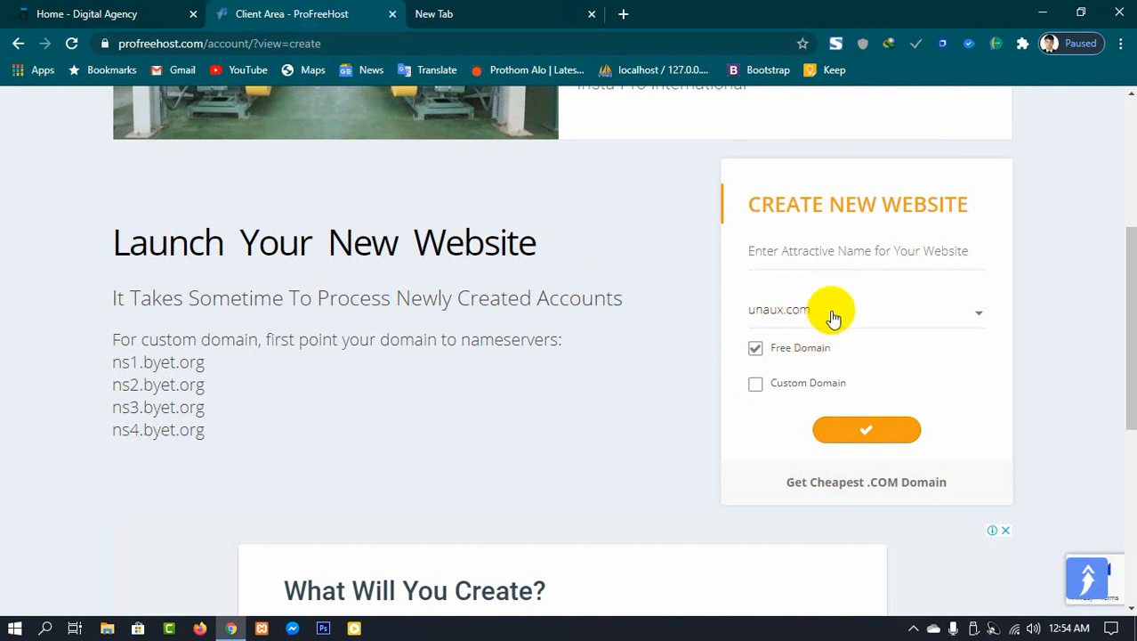
{"action": "left_click", "coordinate": [809, 249]}
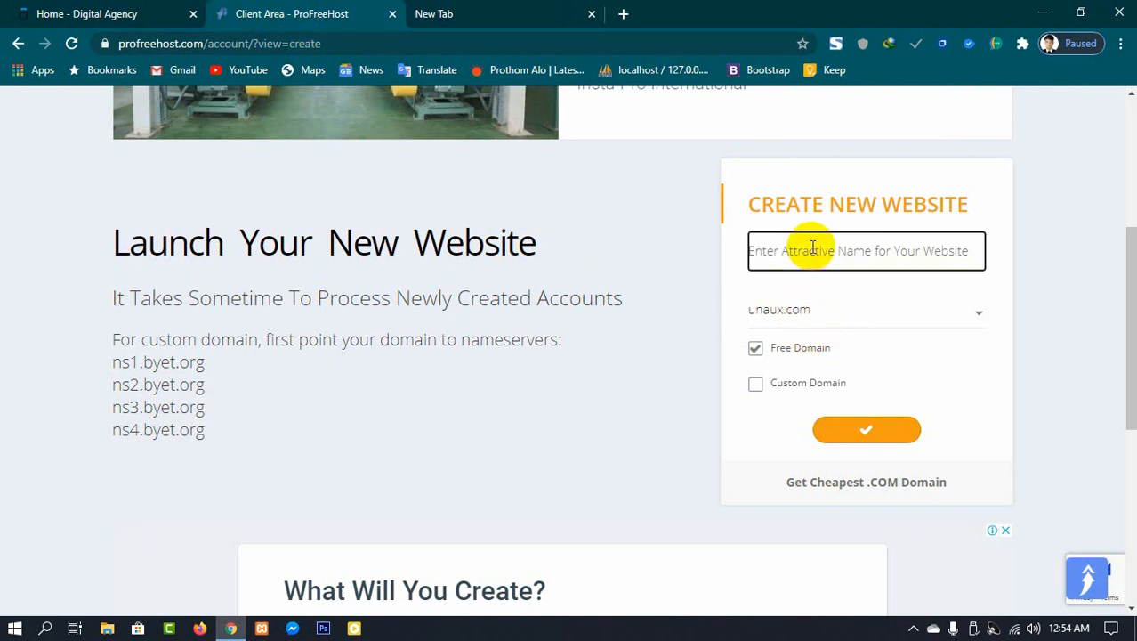
{"action": "type", "text": "weblea"}
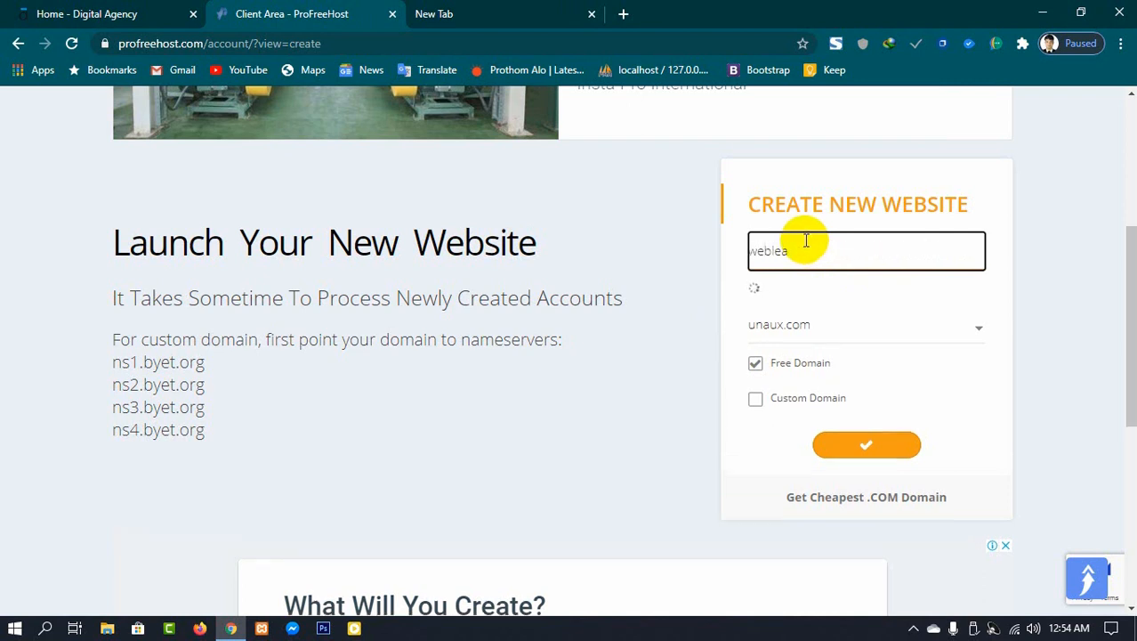
{"action": "type", "text": "rnerspoint"}
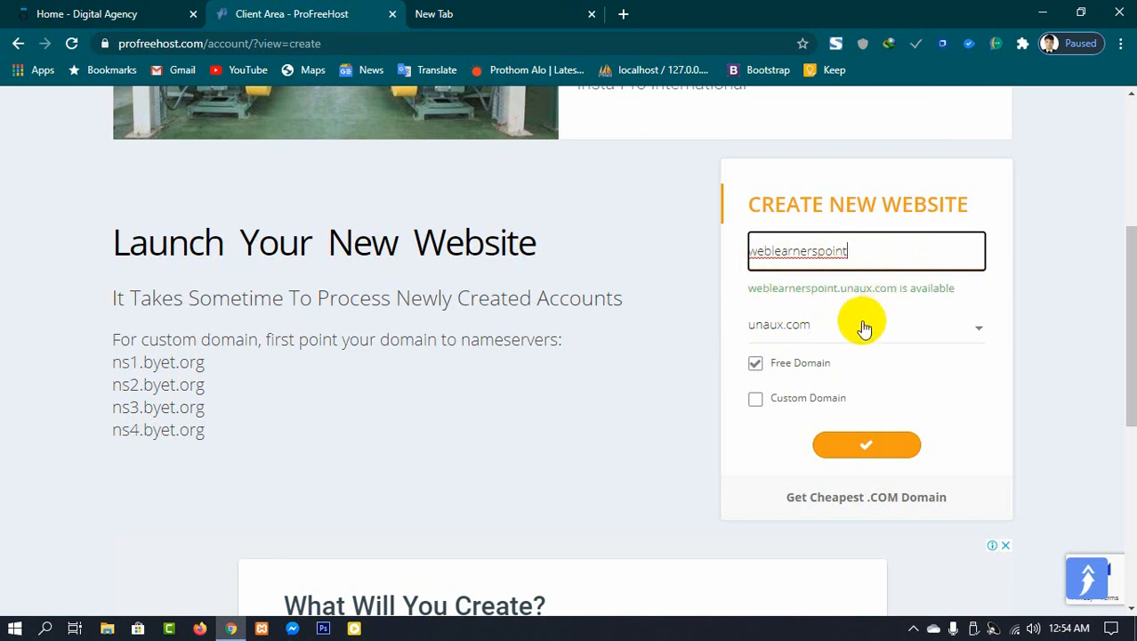
Step: Submit the new website with the free unaux.com domain, selecting all tractor images in the captcha
{"action": "left_click", "coordinate": [807, 329]}
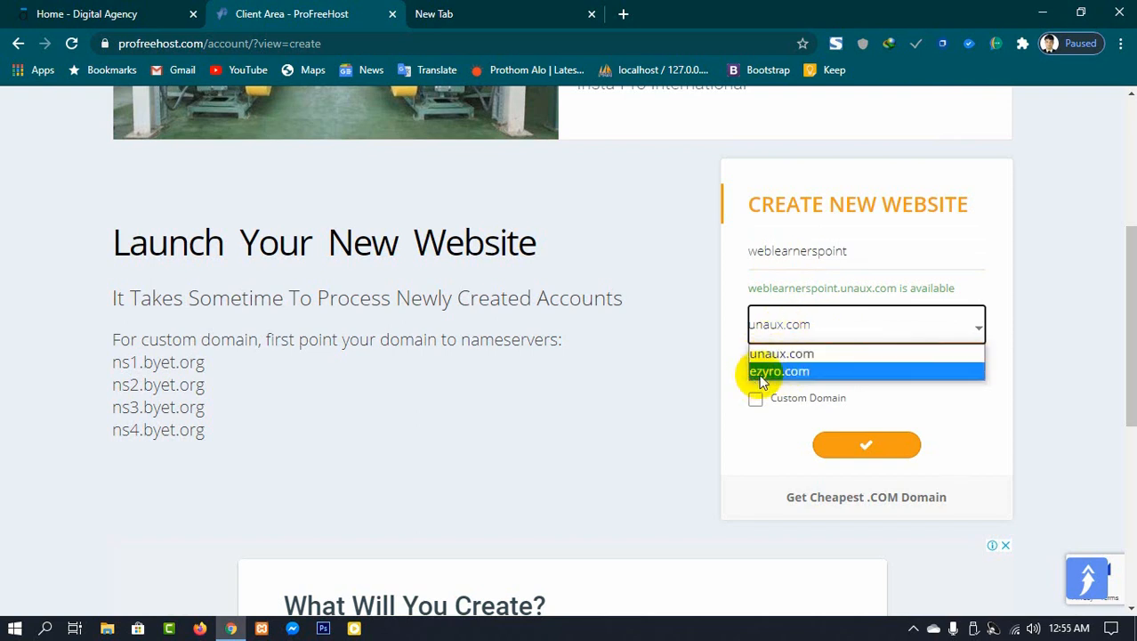
{"action": "left_click", "coordinate": [743, 430]}
{"action": "left_click", "coordinate": [843, 447]}
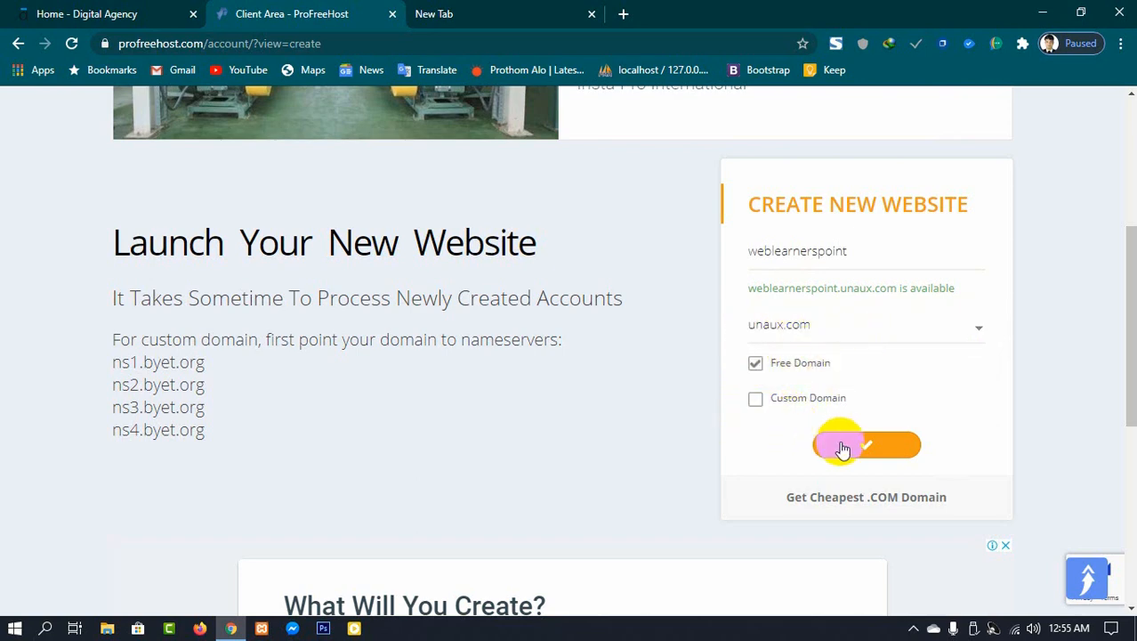
{"action": "left_click", "coordinate": [885, 451]}
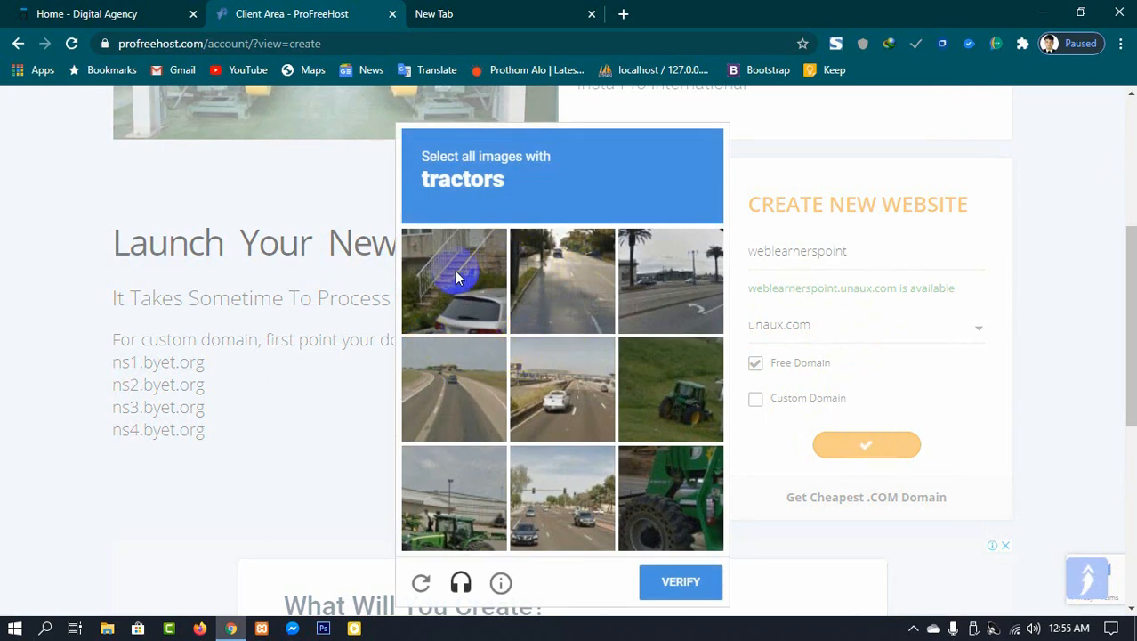
{"action": "left_click", "coordinate": [670, 385]}
{"action": "left_click", "coordinate": [450, 521]}
{"action": "left_click", "coordinate": [659, 503]}
{"action": "left_click", "coordinate": [665, 578]}
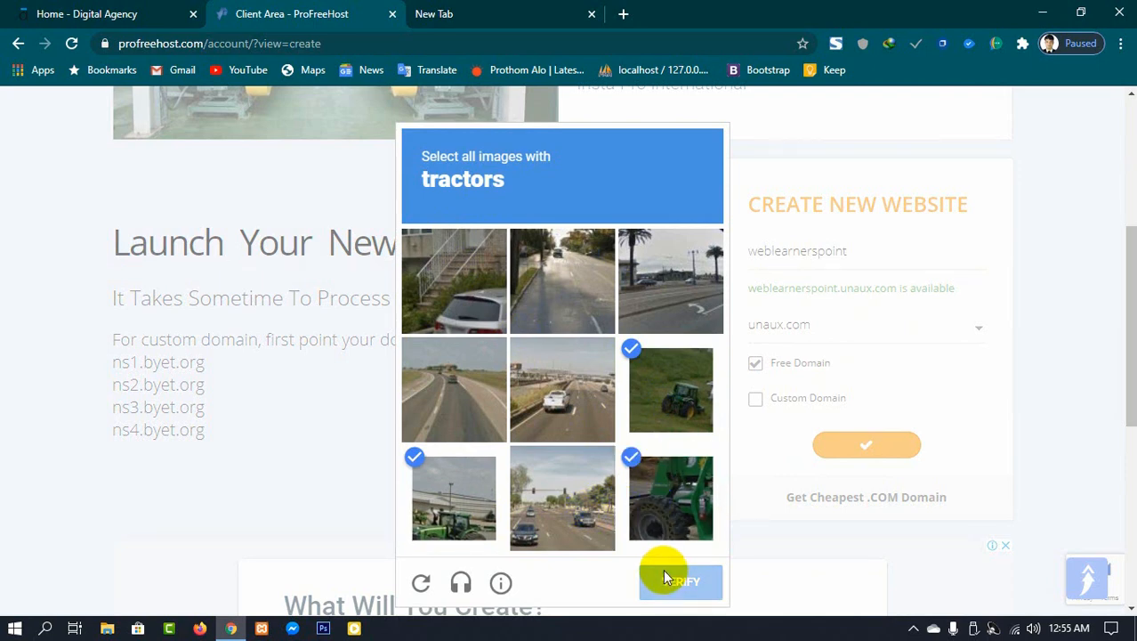
{"action": "left_click", "coordinate": [678, 581]}
{"action": "left_click", "coordinate": [806, 449]}
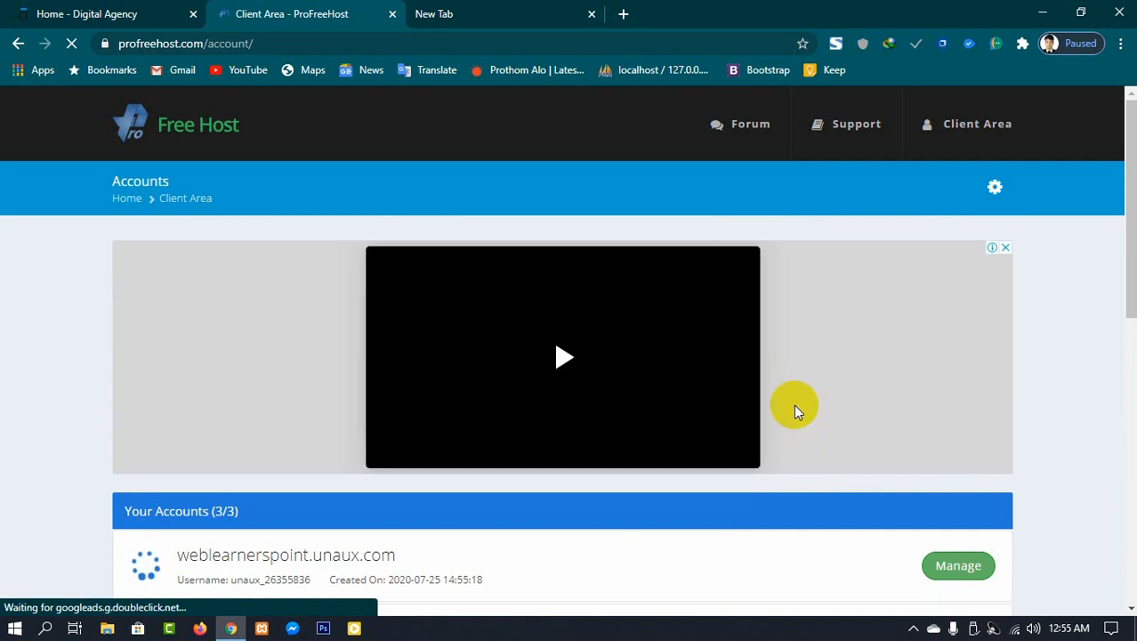
{"action": "scroll", "coordinate": [746, 394], "scroll_direction": "down", "scroll_amount": 2}
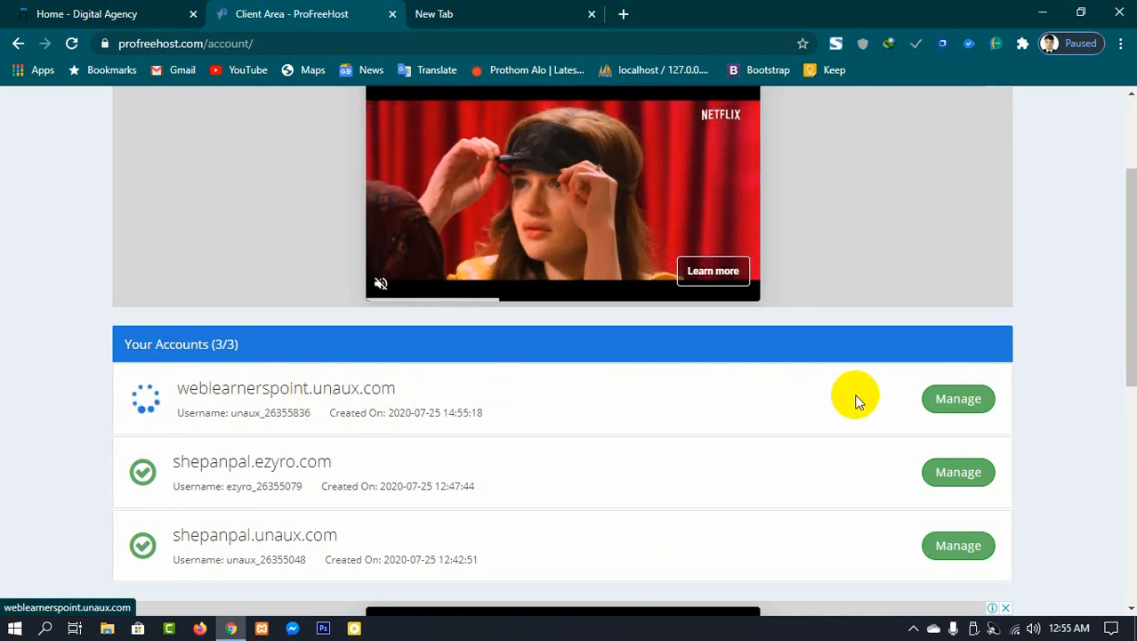
Step: Open the control panel of the weblearnerspoint.unaux.com account and approve the service e-mail notifications
{"action": "left_click", "coordinate": [970, 409]}
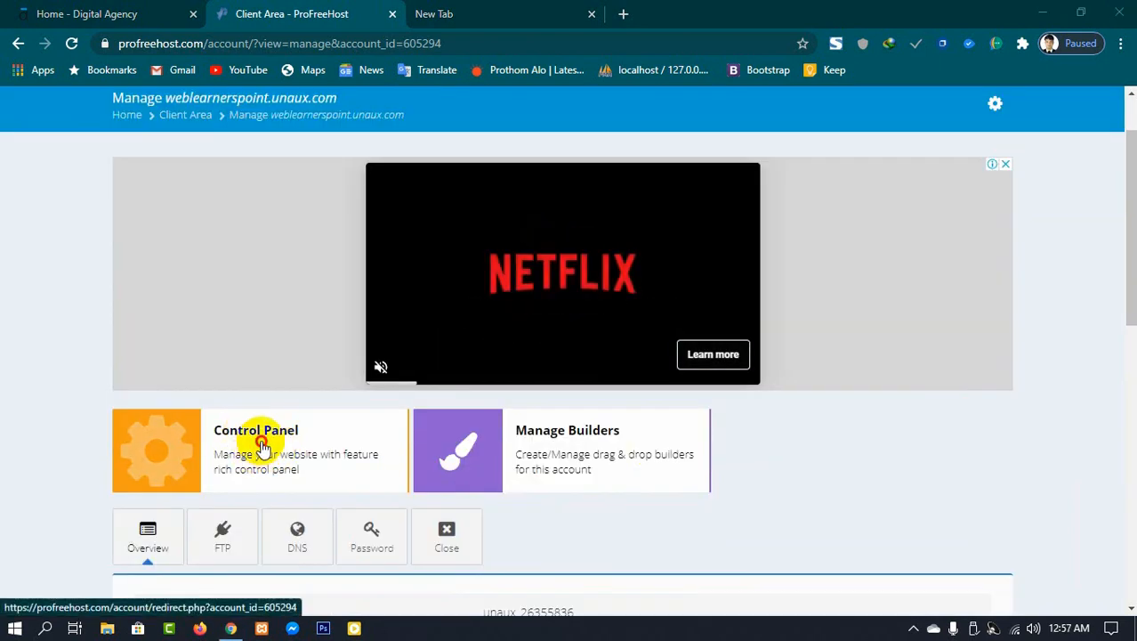
{"action": "left_click", "coordinate": [261, 445]}
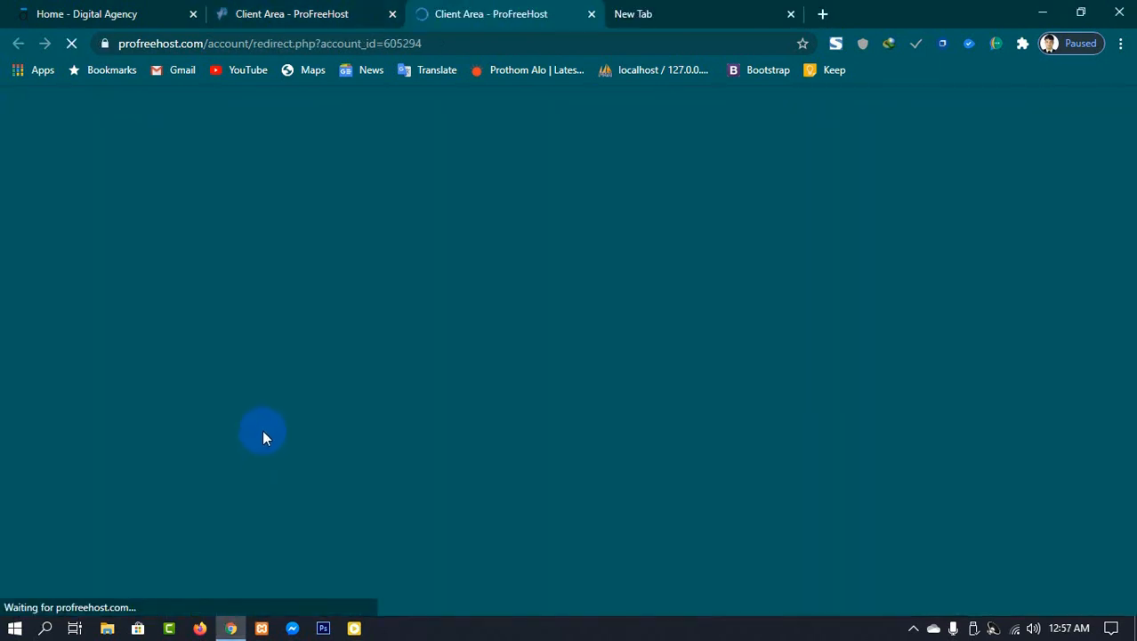
{"action": "scroll", "coordinate": [532, 428], "scroll_direction": "down", "scroll_amount": 2}
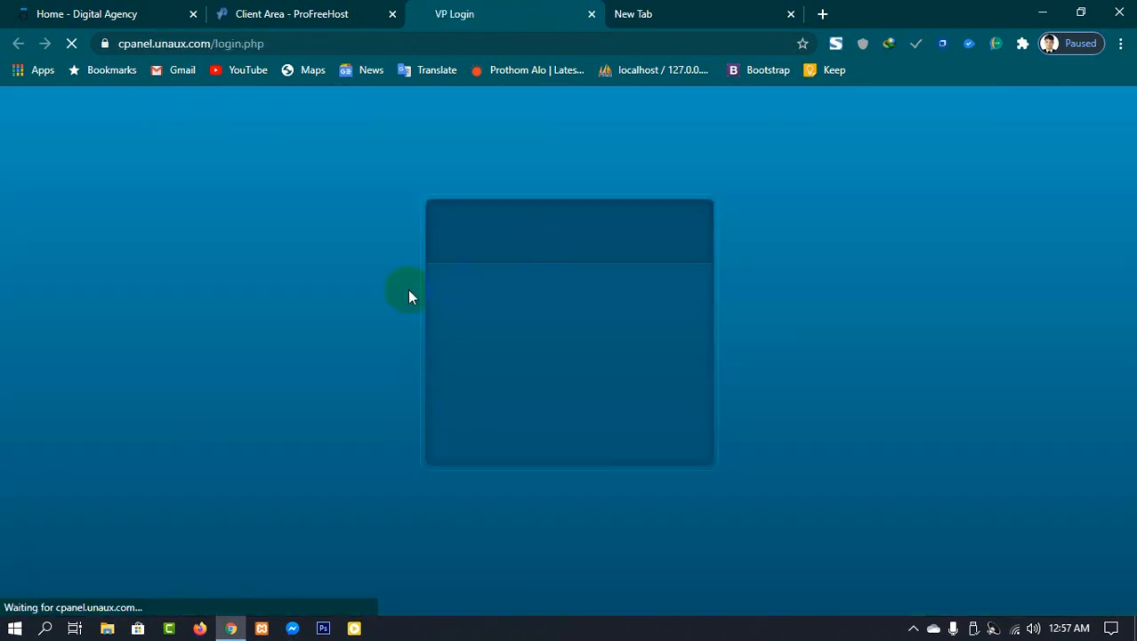
{"action": "scroll", "coordinate": [364, 365], "scroll_direction": "down", "scroll_amount": 2}
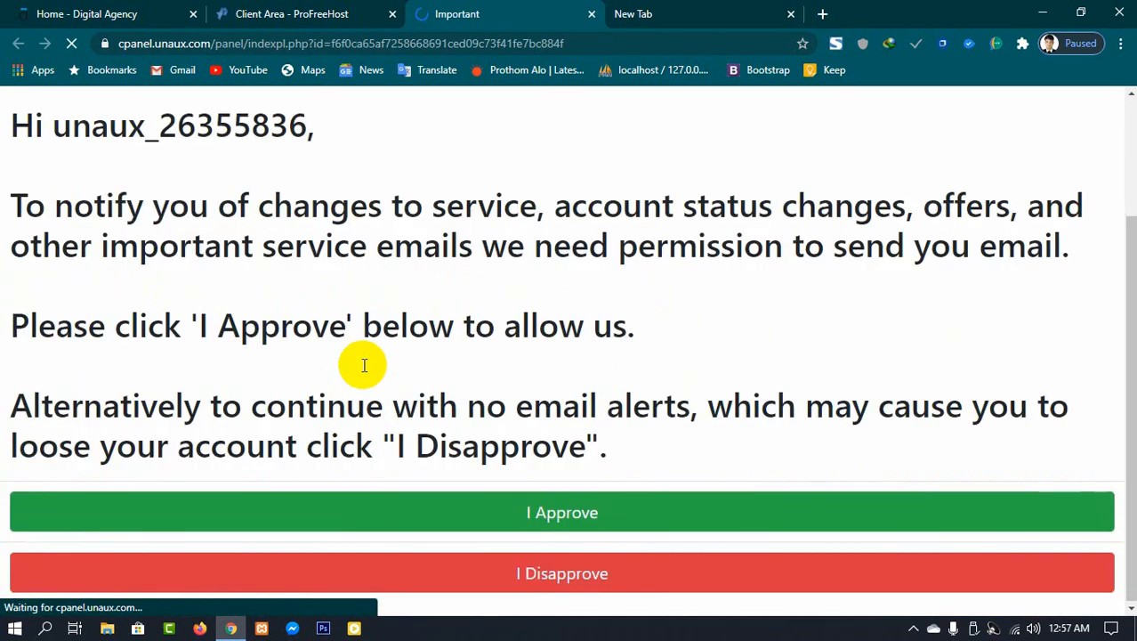
{"action": "left_click", "coordinate": [543, 512]}
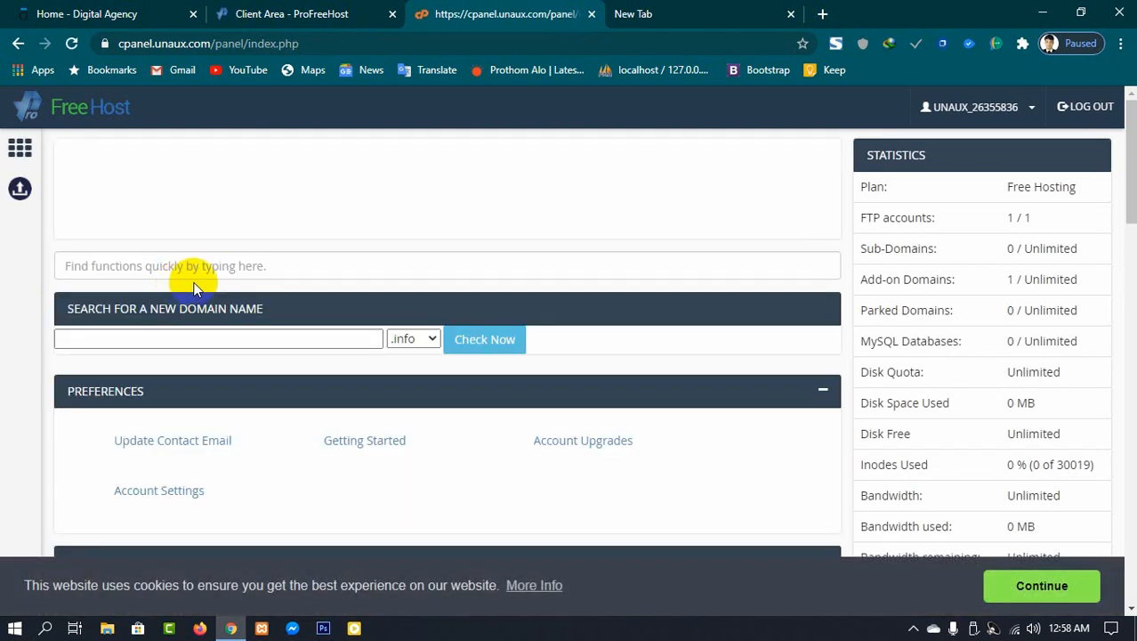
Step: Open the Softaculous Apps Installer from the control panel's Software section
{"action": "scroll", "coordinate": [426, 304], "scroll_direction": "down", "scroll_amount": 6}
{"action": "scroll", "coordinate": [425, 304], "scroll_direction": "down", "scroll_amount": 6}
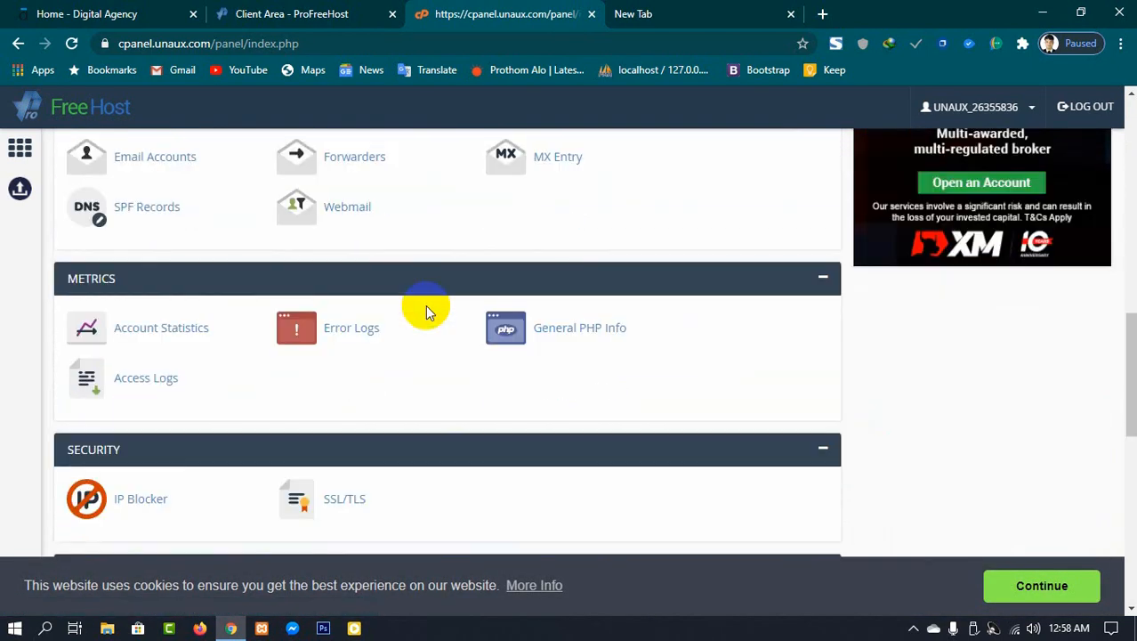
{"action": "scroll", "coordinate": [331, 286], "scroll_direction": "up", "scroll_amount": 12}
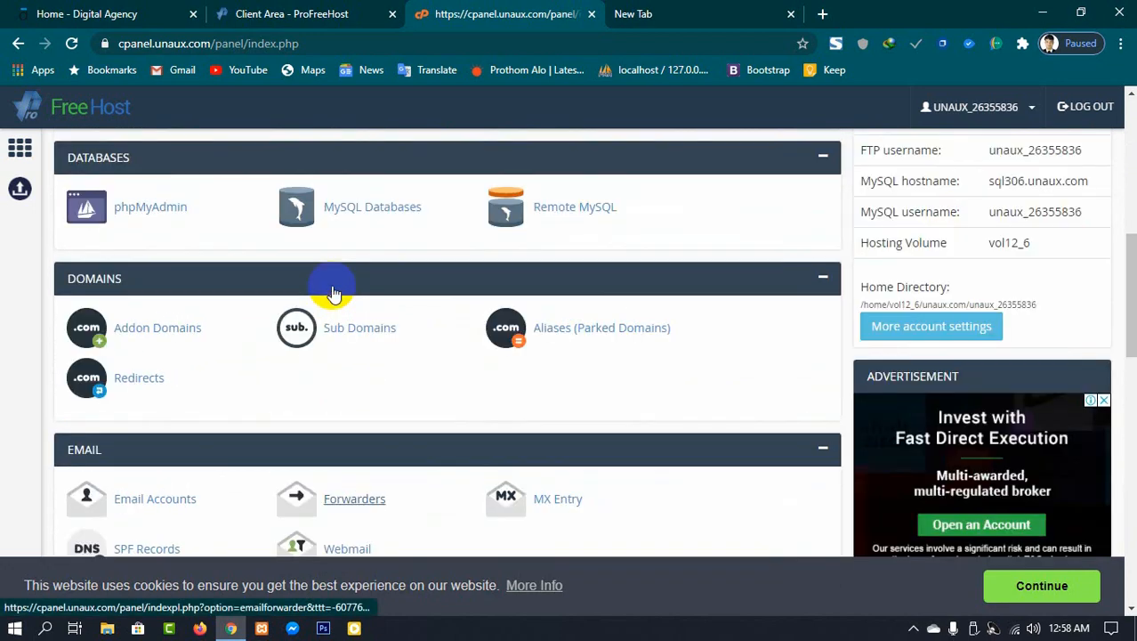
{"action": "scroll", "coordinate": [587, 312], "scroll_direction": "down", "scroll_amount": 12}
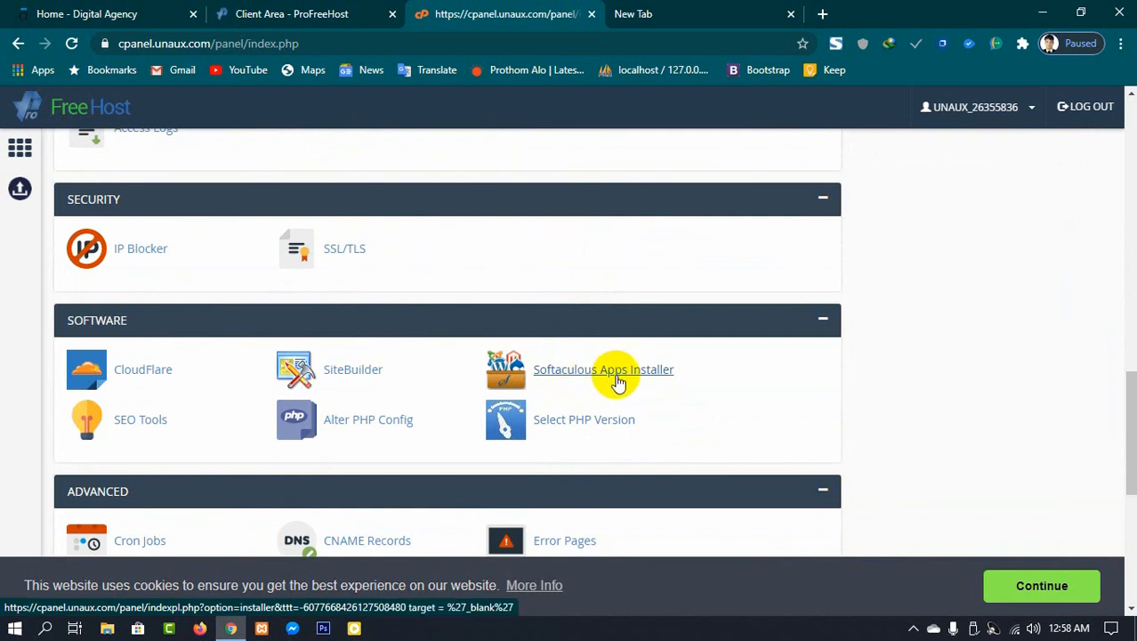
{"action": "left_click", "coordinate": [608, 371]}
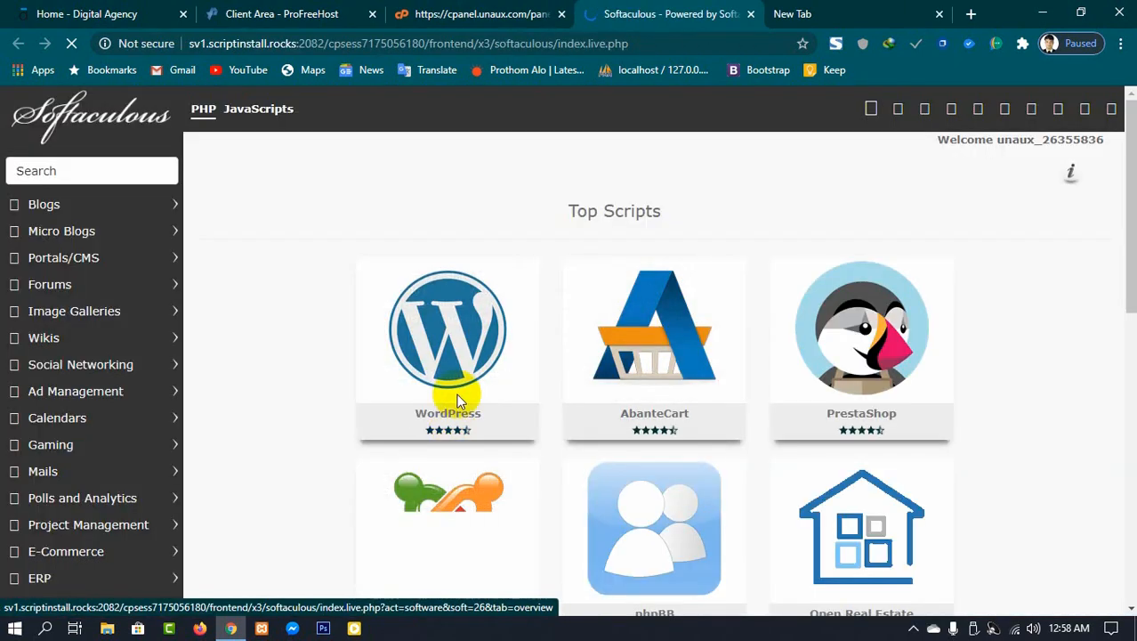
Step: Start a WordPress installation from the Top Scripts list
{"action": "mouse_move", "coordinate": [446, 362]}
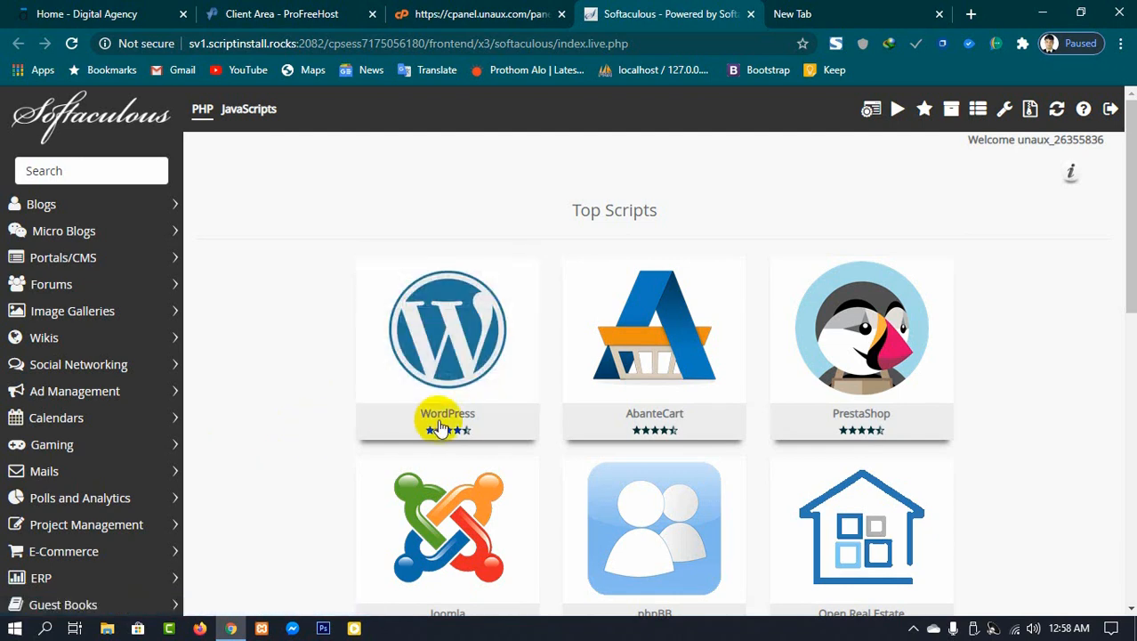
{"action": "mouse_move", "coordinate": [383, 378]}
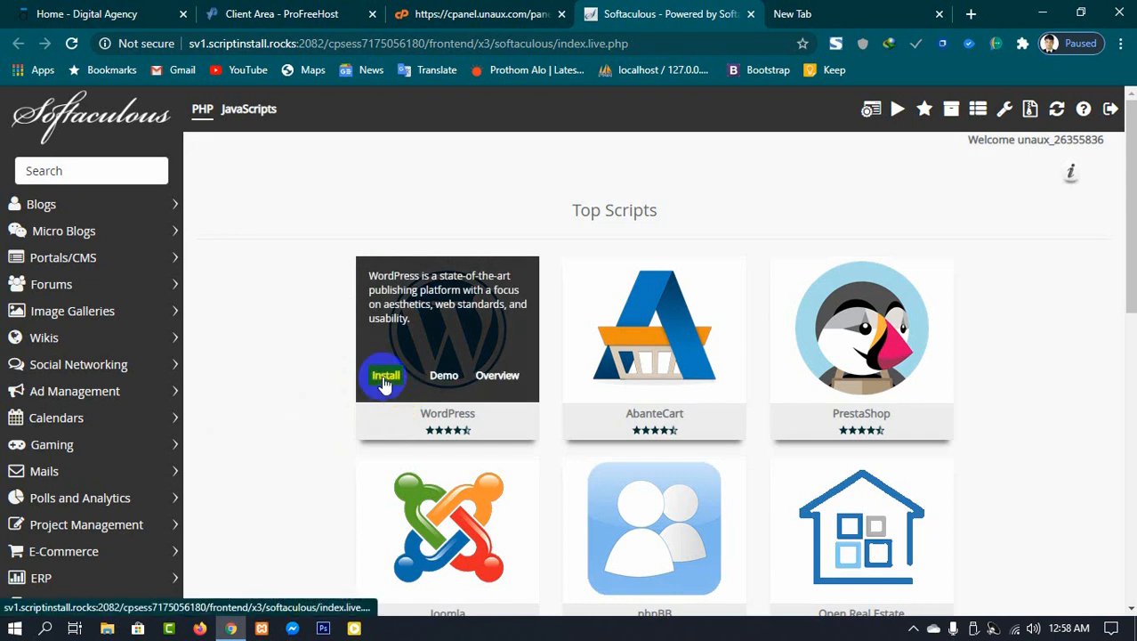
{"action": "left_click", "coordinate": [383, 378]}
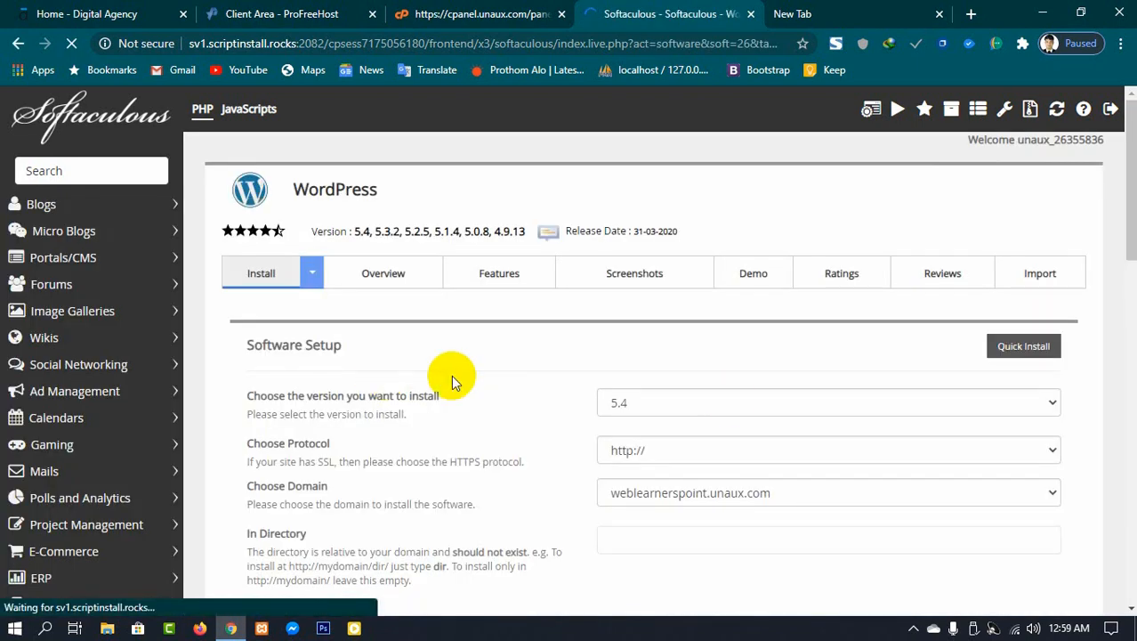
Step: Set the WordPress admin username to admin and replace the generated admin password with a new one
{"action": "scroll", "coordinate": [738, 401], "scroll_direction": "down", "scroll_amount": 2}
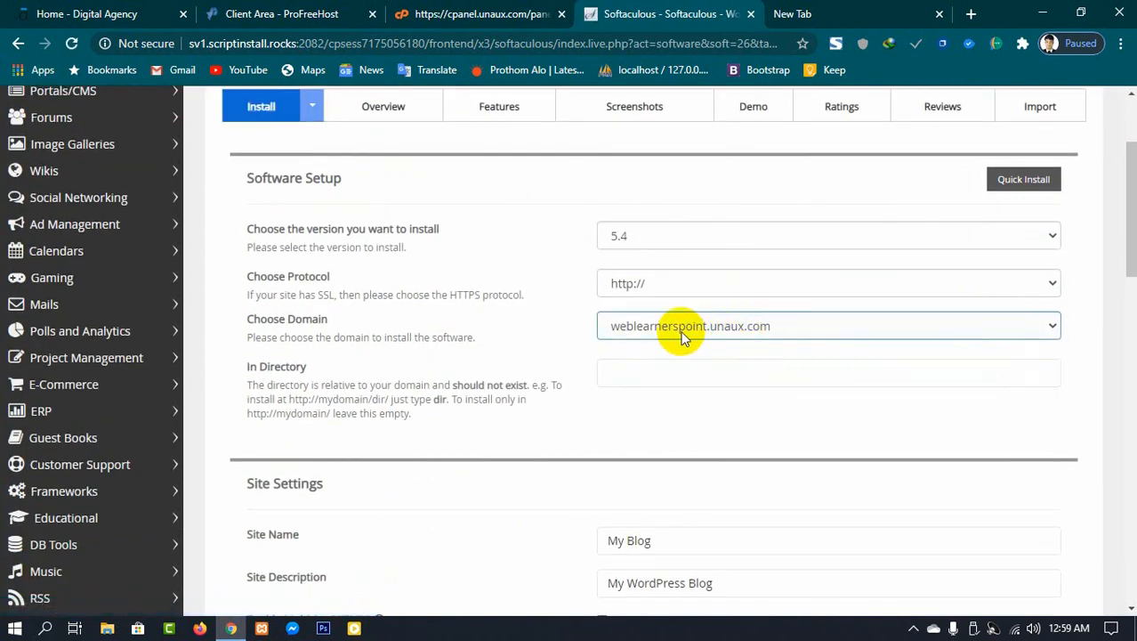
{"action": "scroll", "coordinate": [723, 316], "scroll_direction": "down", "scroll_amount": 2}
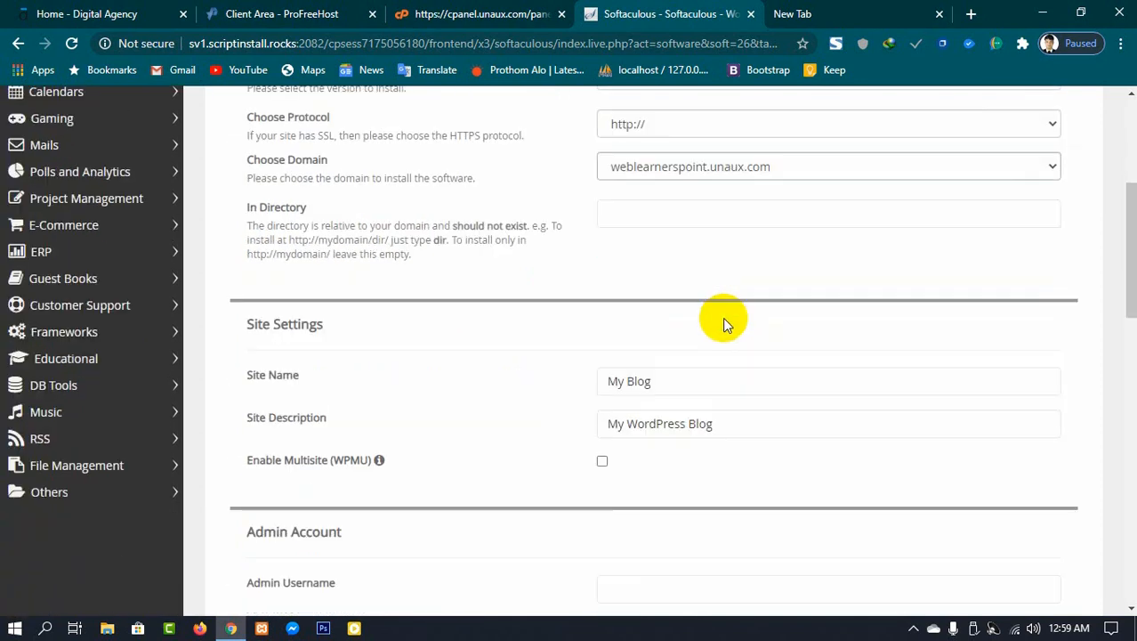
{"action": "scroll", "coordinate": [723, 317], "scroll_direction": "down", "scroll_amount": 5}
{"action": "left_click", "coordinate": [714, 206]}
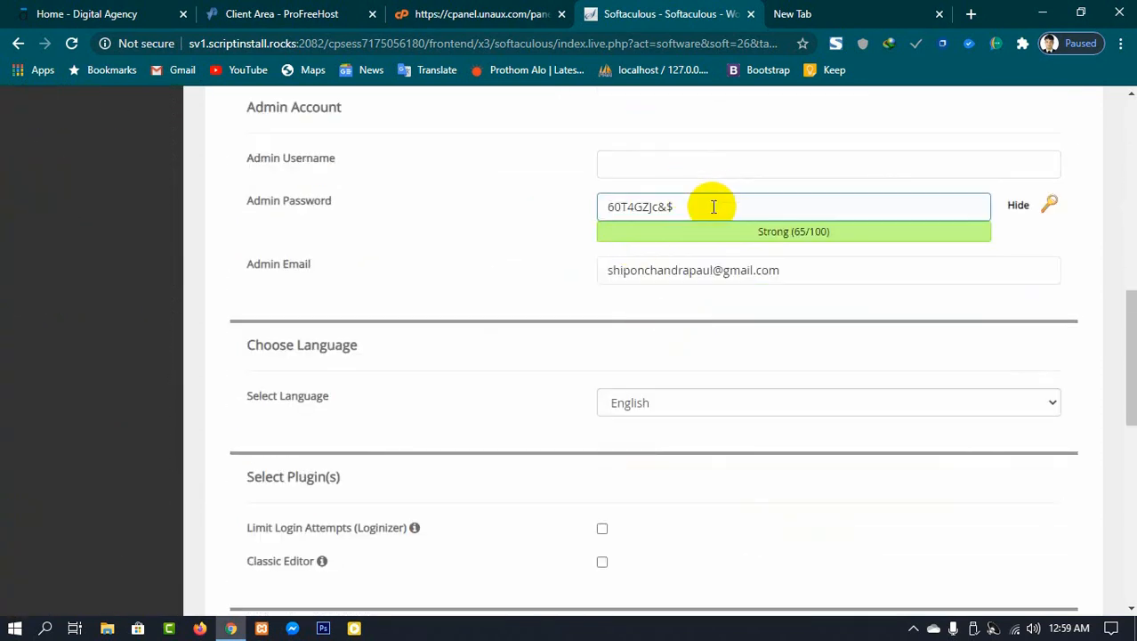
{"action": "left_click_drag", "start_coordinate": [714, 207], "coordinate": [610, 204]}
{"action": "left_click", "coordinate": [666, 173]}
{"action": "left_click", "coordinate": [692, 207]}
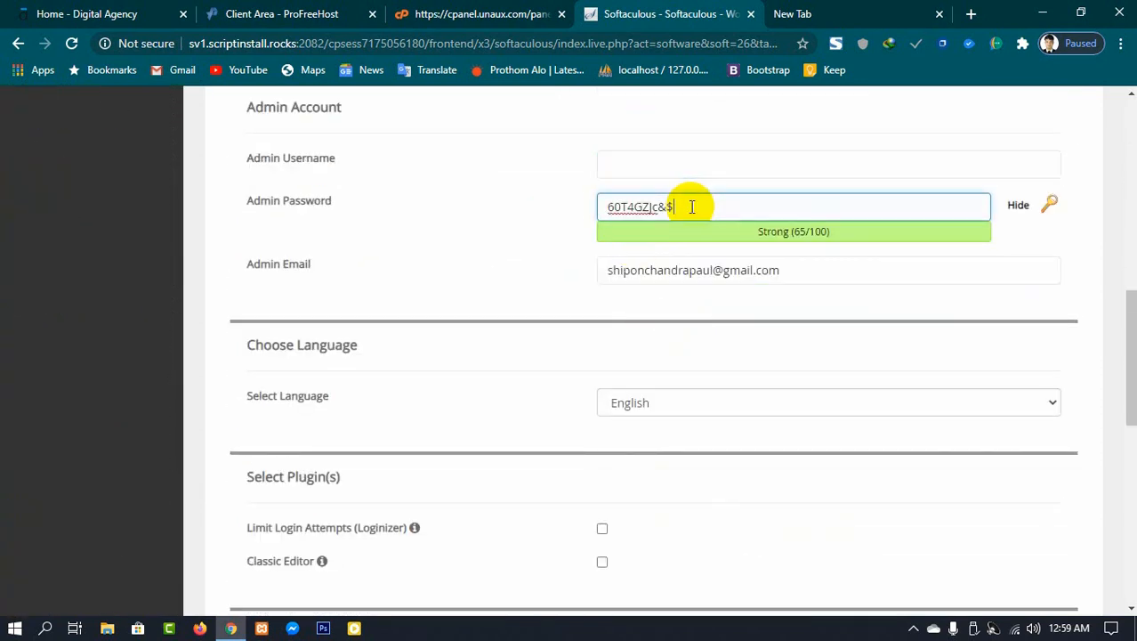
{"action": "left_click", "coordinate": [626, 166]}
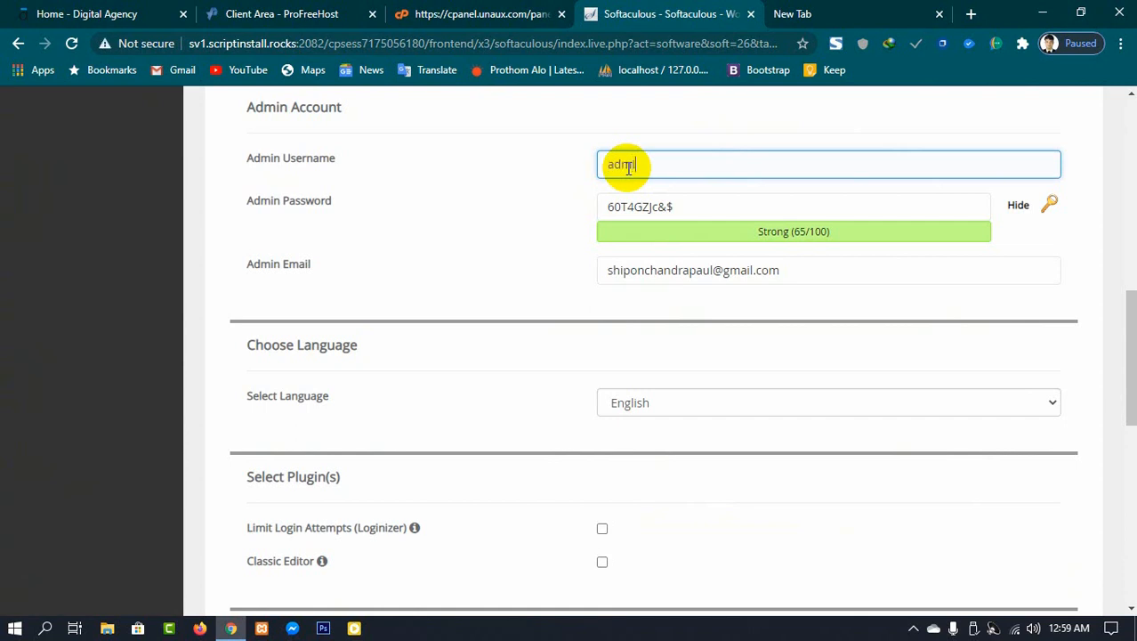
{"action": "left_click_drag", "start_coordinate": [685, 208], "coordinate": [574, 218]}
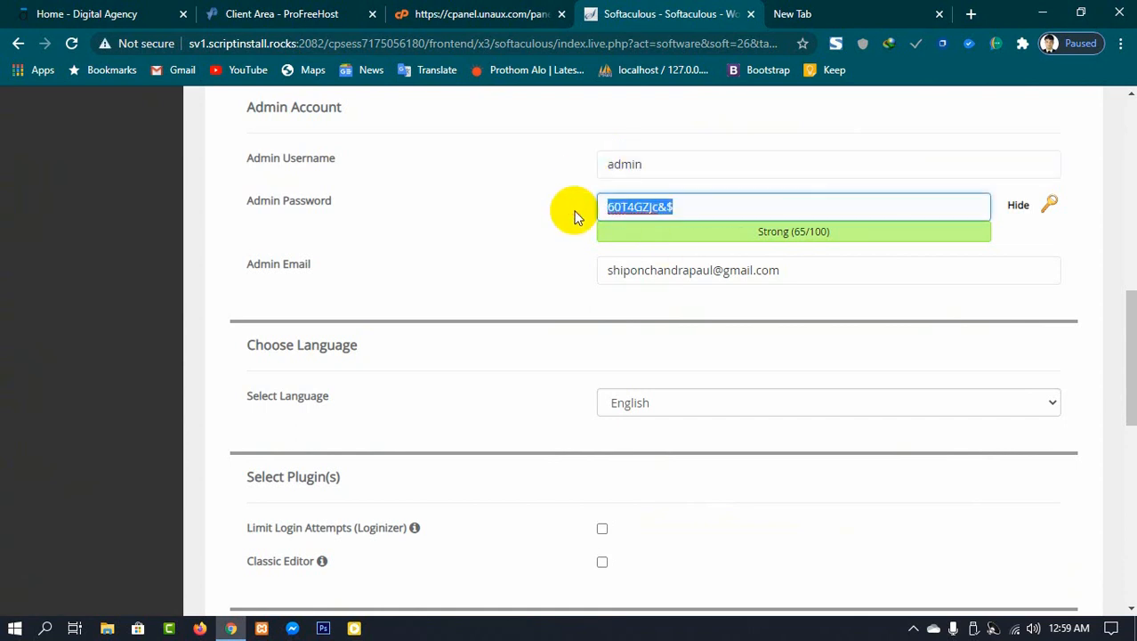
{"action": "type", "text": "p"}
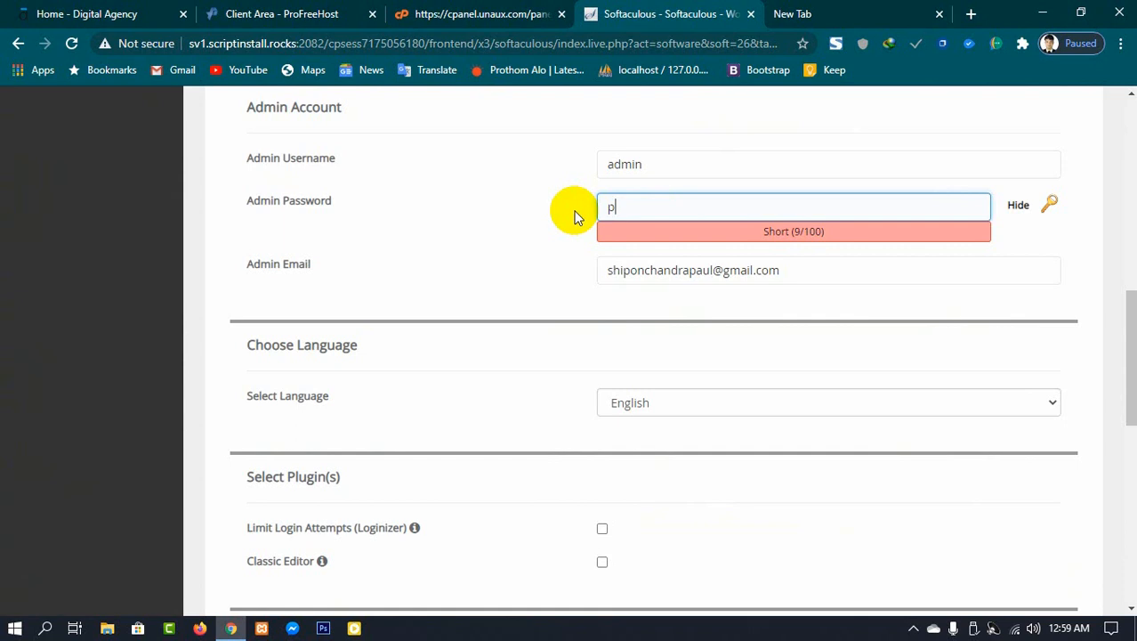
{"action": "type", "text": "assword"}
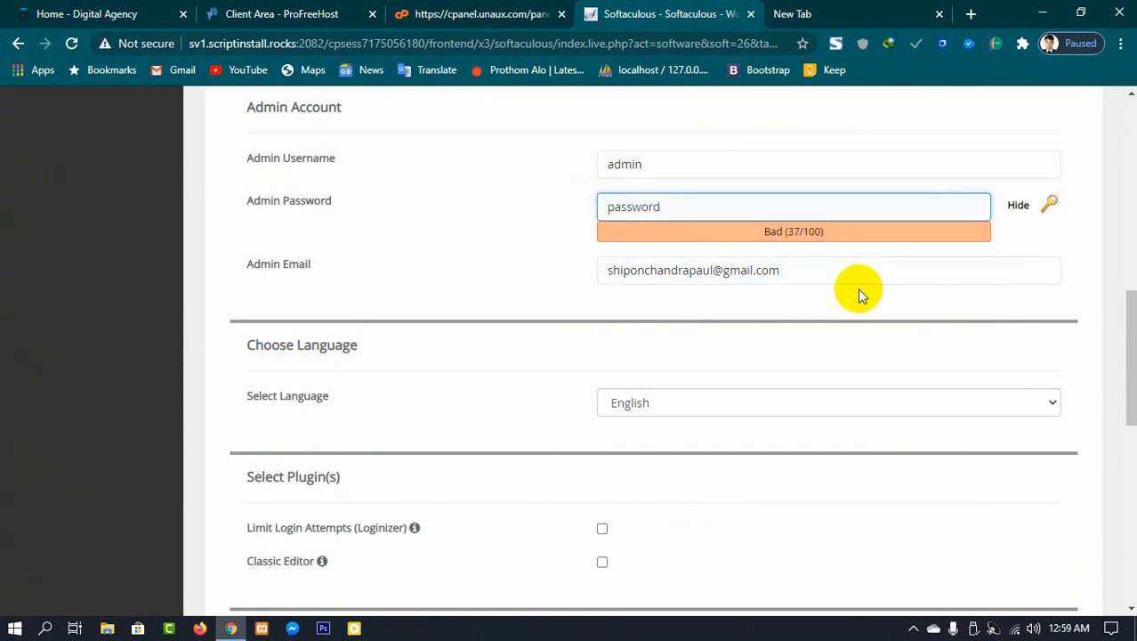
Step: Install WordPress on weblearnerspoint.unaux.com with these settings
{"action": "scroll", "coordinate": [857, 287], "scroll_direction": "down", "scroll_amount": 4}
{"action": "scroll", "coordinate": [515, 409], "scroll_direction": "down", "scroll_amount": 4}
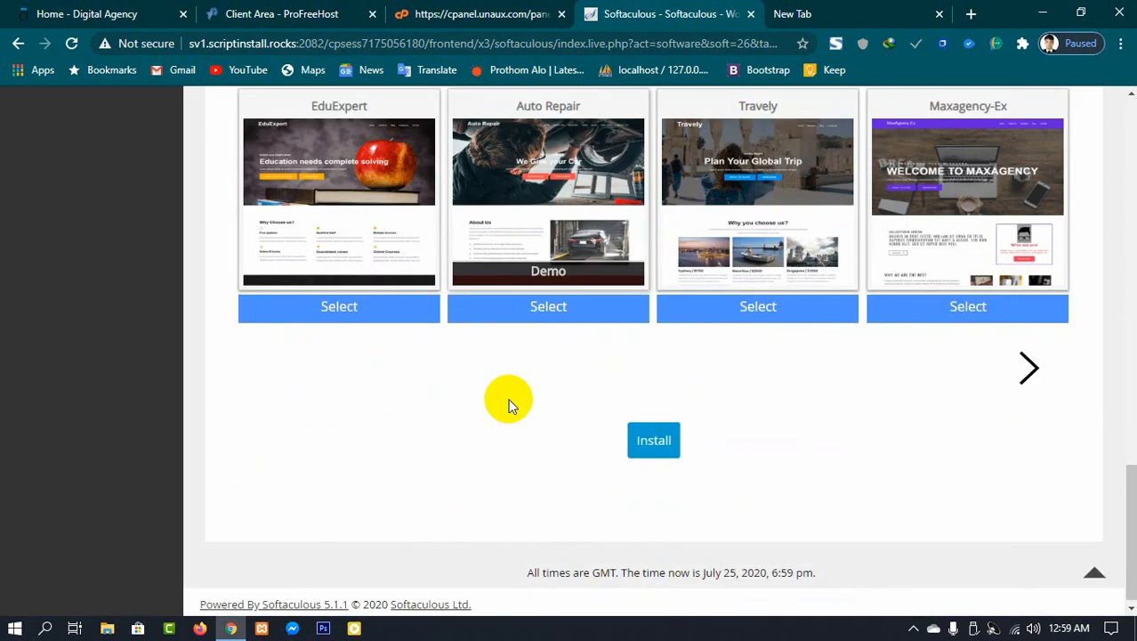
{"action": "left_click", "coordinate": [653, 440]}
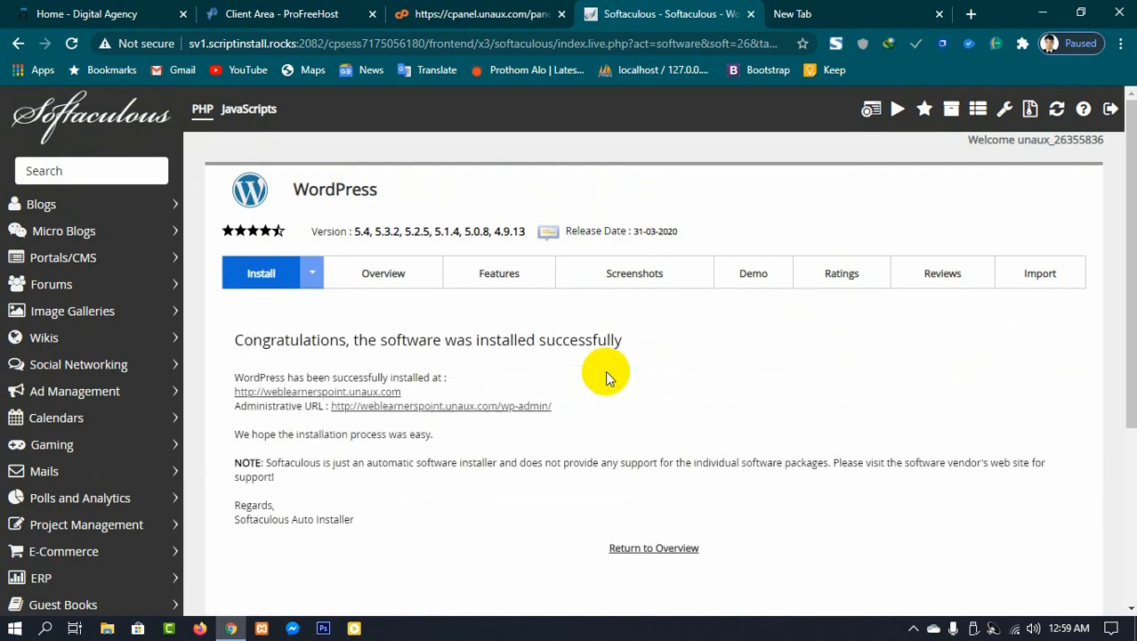
Step: Open the installed weblearnerspoint.unaux.com site in a new tab and scroll through its homepage
{"action": "right_click", "coordinate": [313, 395]}
{"action": "left_click", "coordinate": [375, 399]}
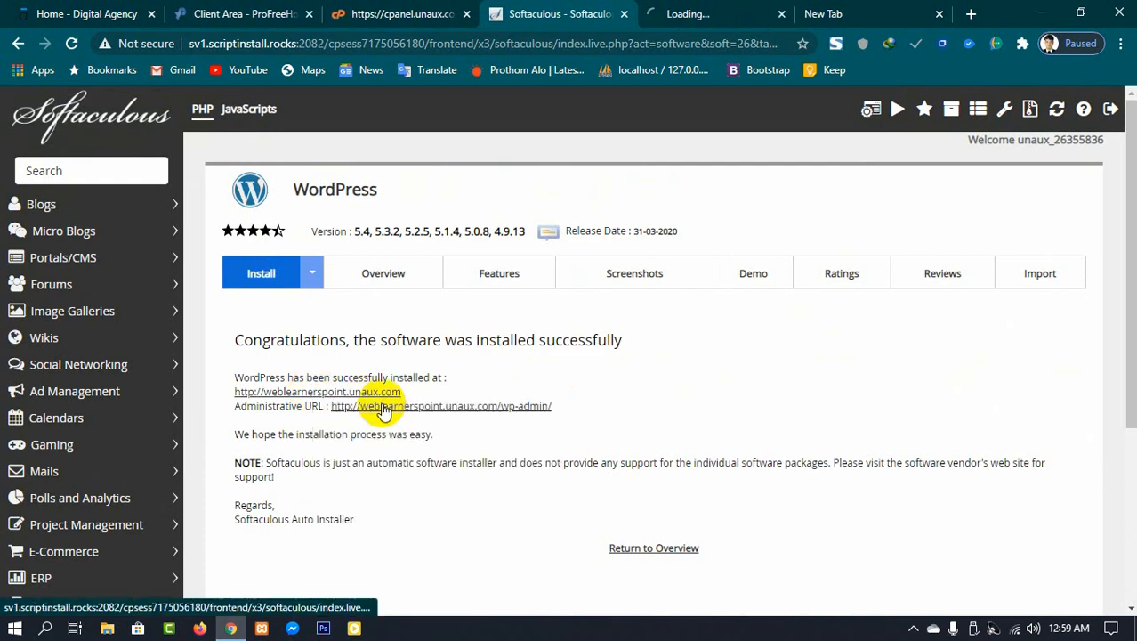
{"action": "left_click", "coordinate": [693, 14]}
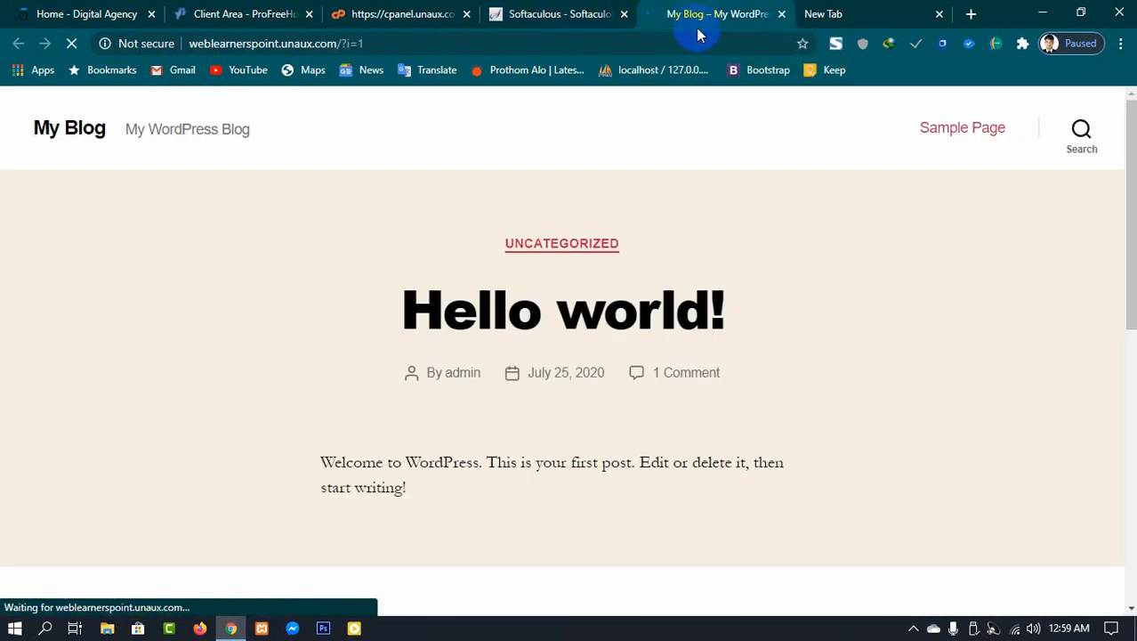
{"action": "scroll", "coordinate": [269, 331], "scroll_direction": "down", "scroll_amount": 4}
{"action": "scroll", "coordinate": [276, 335], "scroll_direction": "down", "scroll_amount": 3}
{"action": "scroll", "coordinate": [640, 409], "scroll_direction": "up", "scroll_amount": 7}
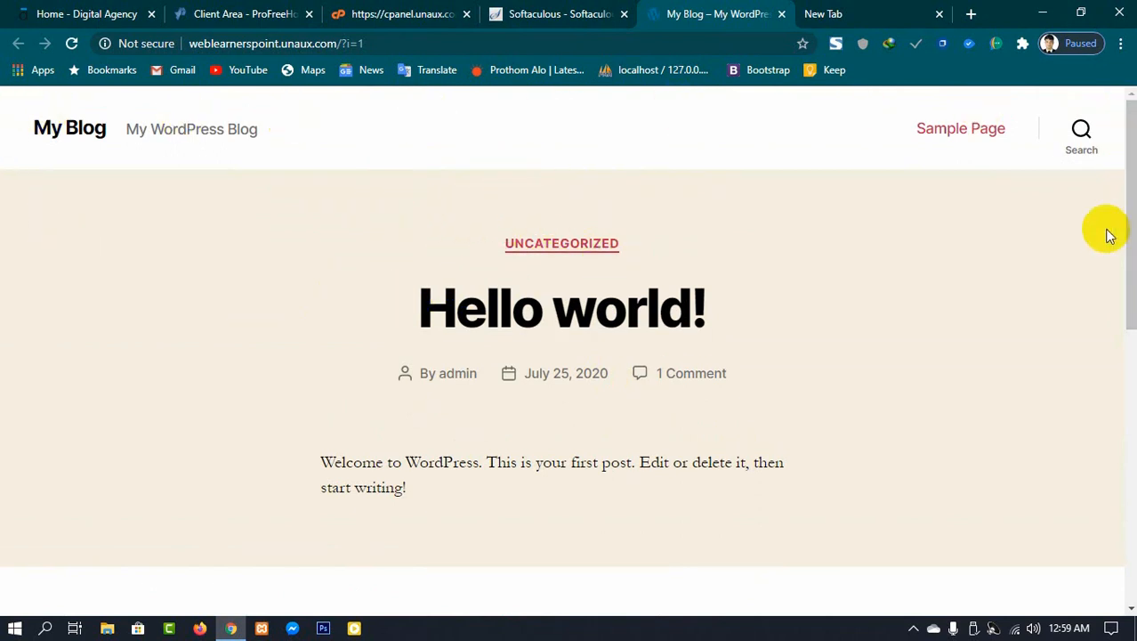
{"action": "scroll", "coordinate": [1072, 376], "scroll_direction": "down", "scroll_amount": 5}
{"action": "scroll", "coordinate": [1034, 400], "scroll_direction": "down", "scroll_amount": 3}
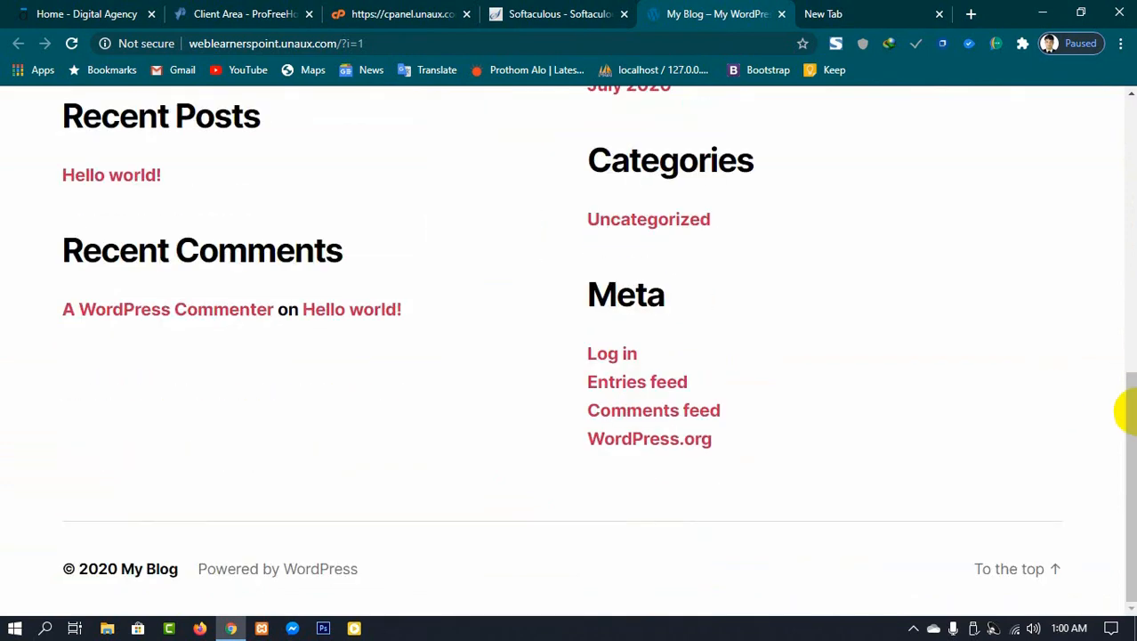
{"action": "left_click_drag", "start_coordinate": [1131, 406], "coordinate": [1127, 121]}
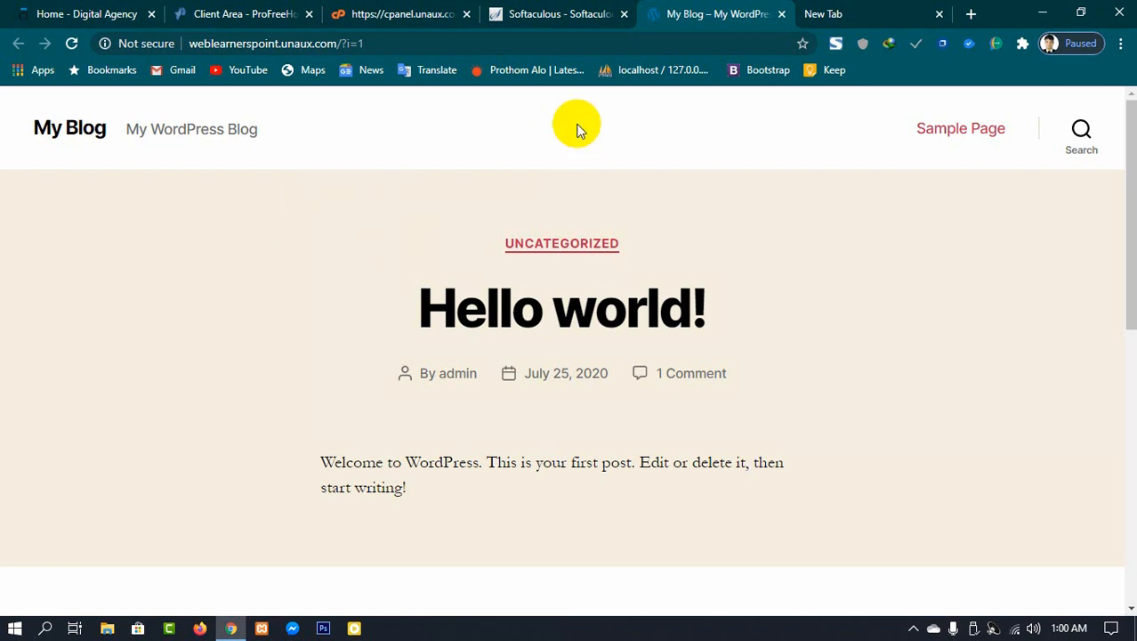
Step: Go to the site's wp-admin address, replacing the ?i=1 part of the URL
{"action": "left_click", "coordinate": [570, 13]}
{"action": "left_click", "coordinate": [670, 13]}
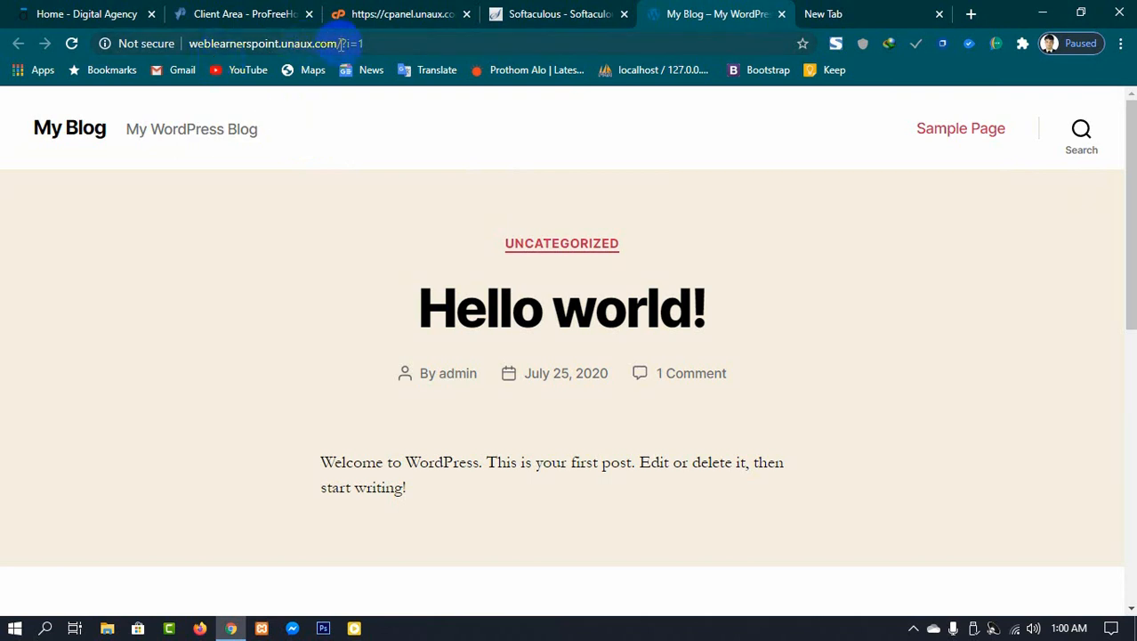
{"action": "left_click_drag", "start_coordinate": [343, 44], "coordinate": [375, 46]}
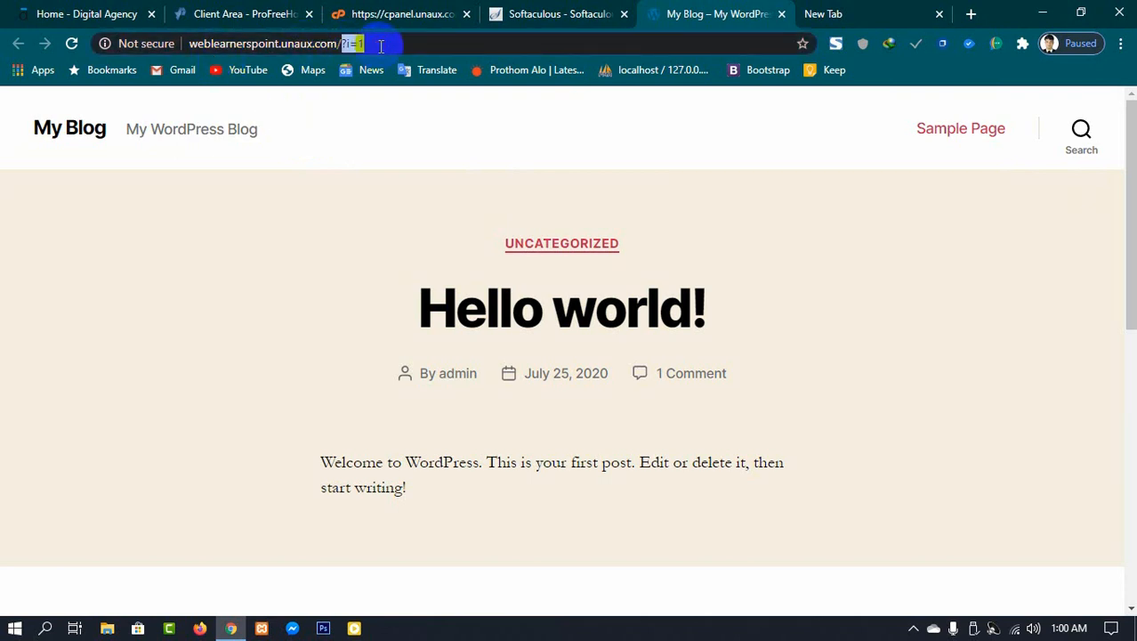
{"action": "key", "text": "BackSpace"}
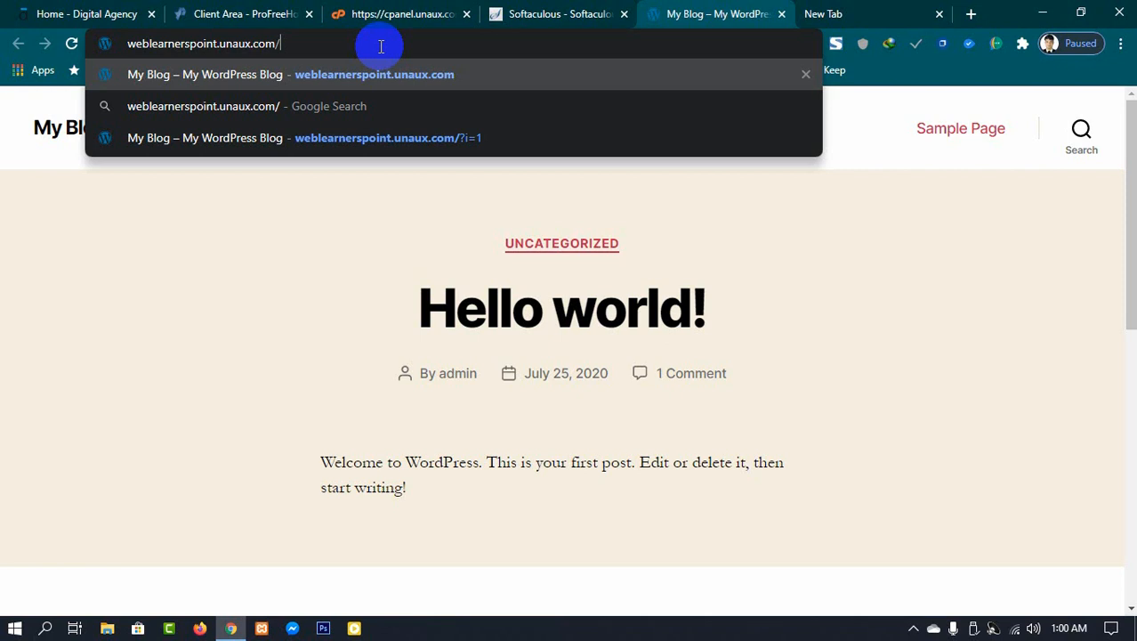
{"action": "type", "text": "wp-ad"}
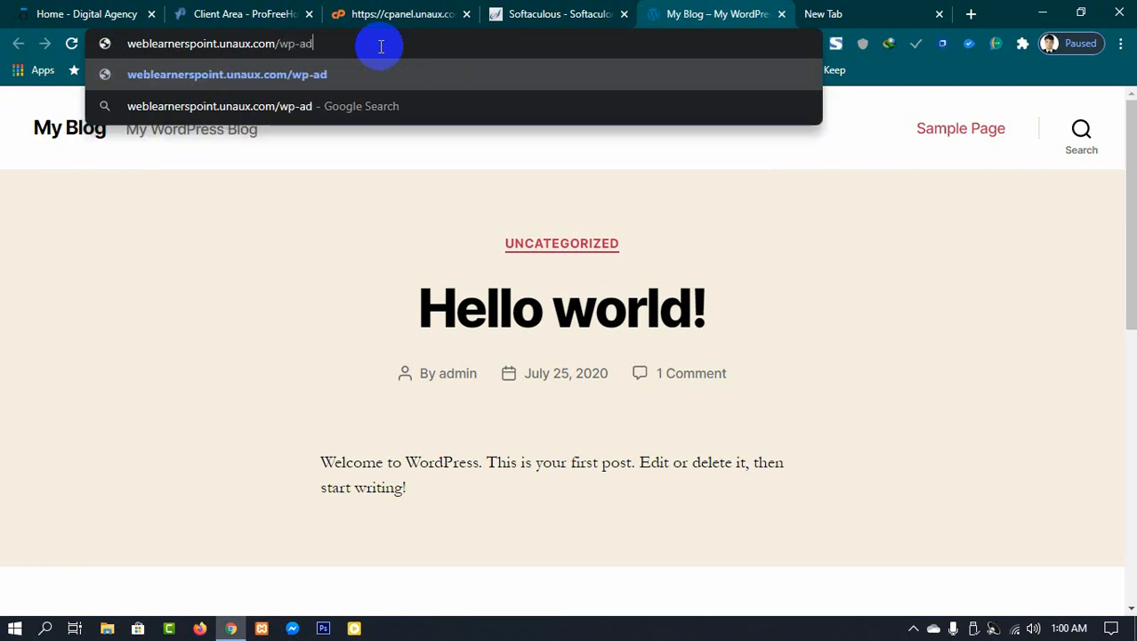
{"action": "type", "text": "min"}
{"action": "key", "text": "Return"}
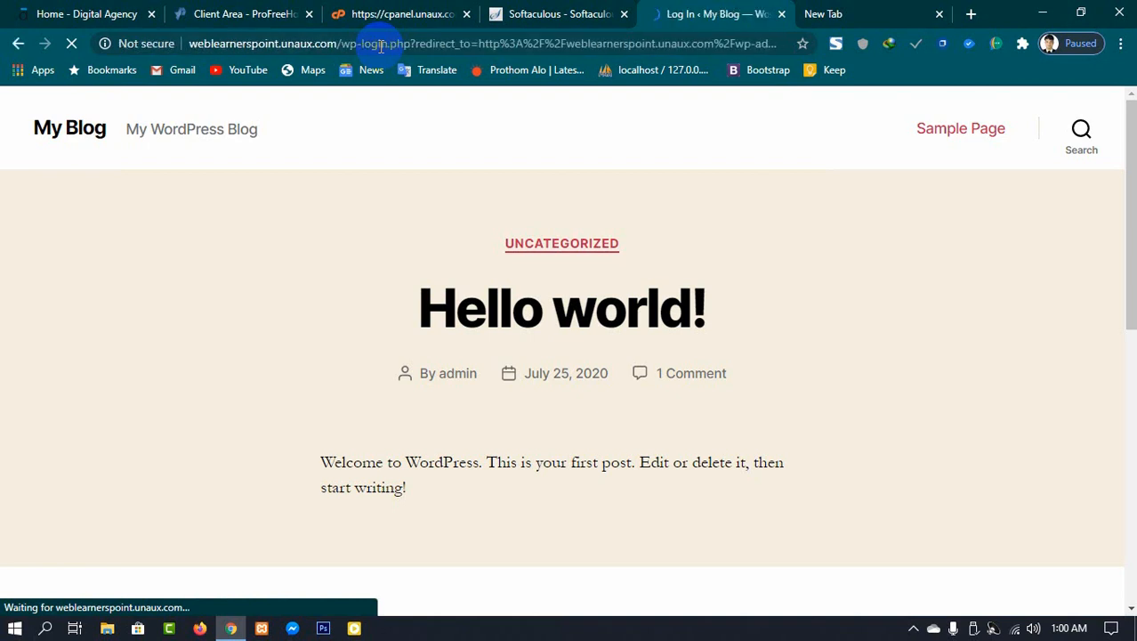
Step: Log in to the WordPress dashboard with username admin and the admin password
{"action": "left_click", "coordinate": [528, 323]}
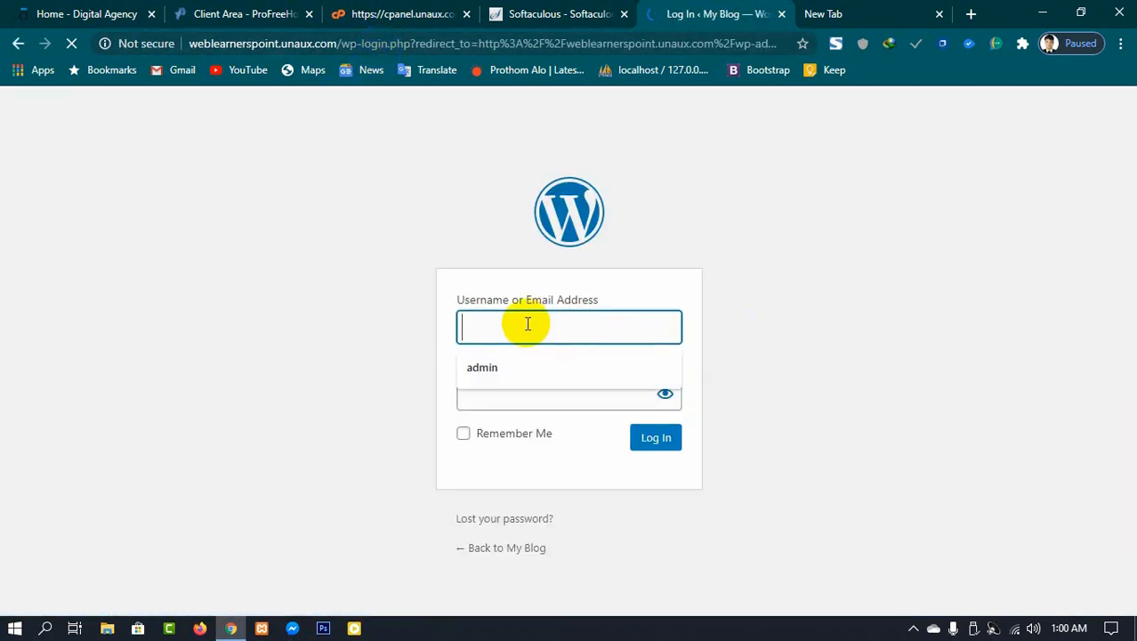
{"action": "left_click", "coordinate": [507, 366]}
{"action": "left_click", "coordinate": [487, 393]}
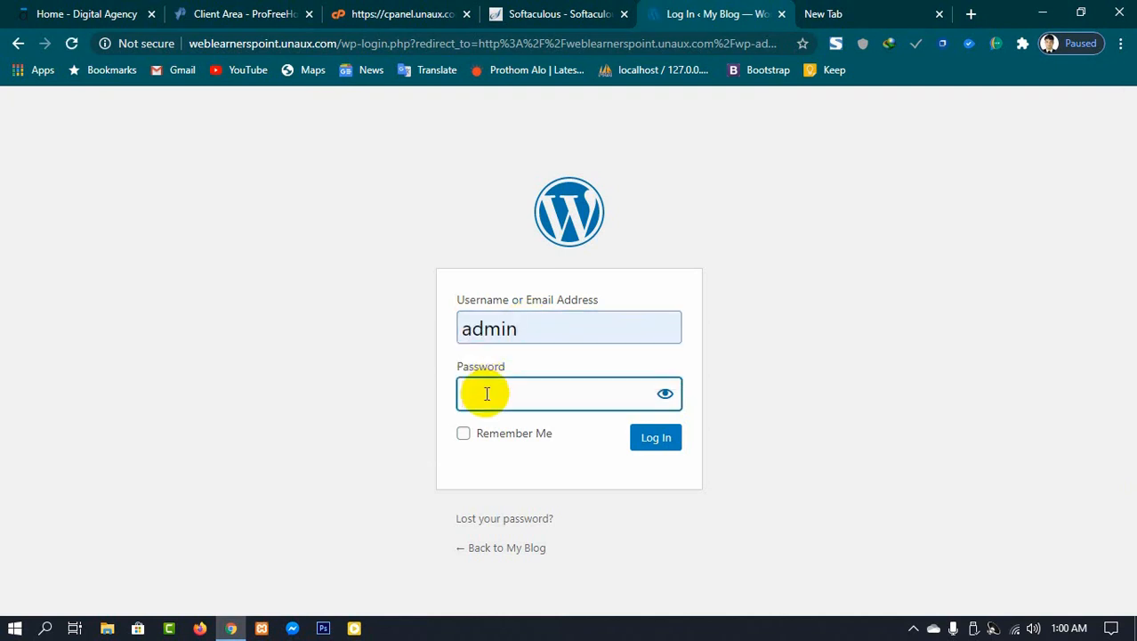
{"action": "type", "text": "••••••••"}
{"action": "key", "text": "Return"}
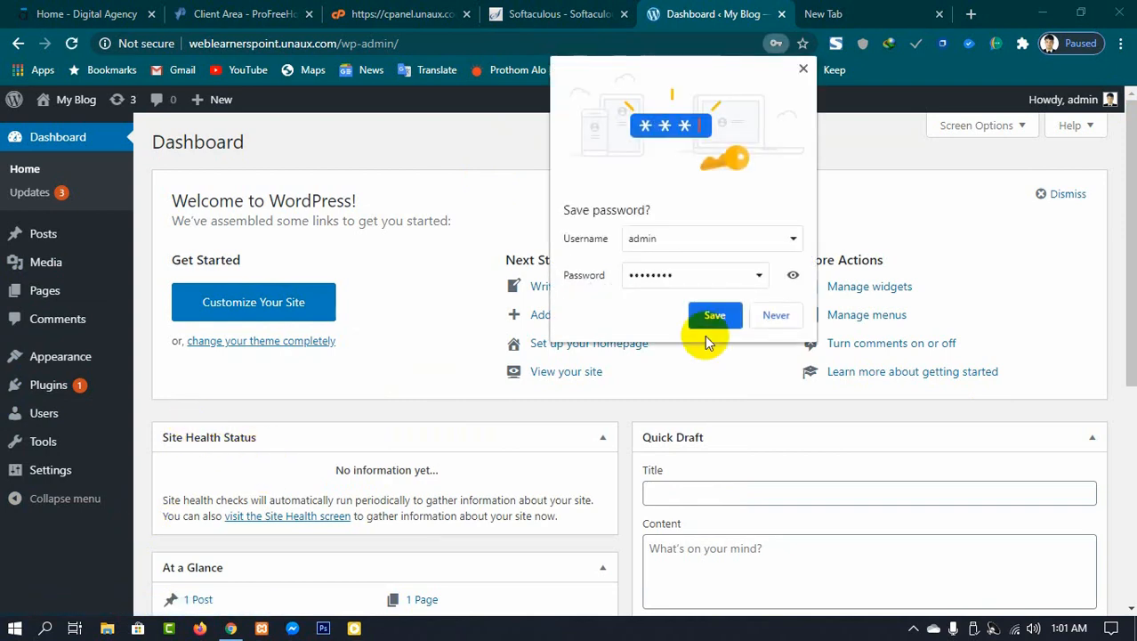
Step: Dismiss the save-password prompt, then search the theme directory for astra and install and activate the Astra theme
{"action": "left_click", "coordinate": [774, 314]}
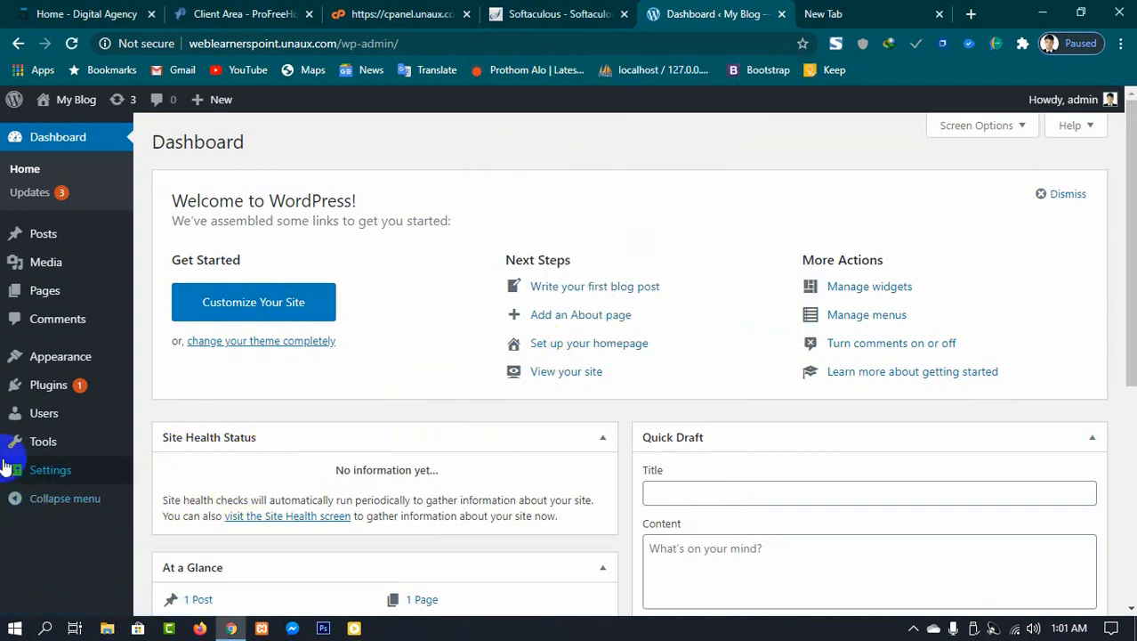
{"action": "mouse_move", "coordinate": [40, 365]}
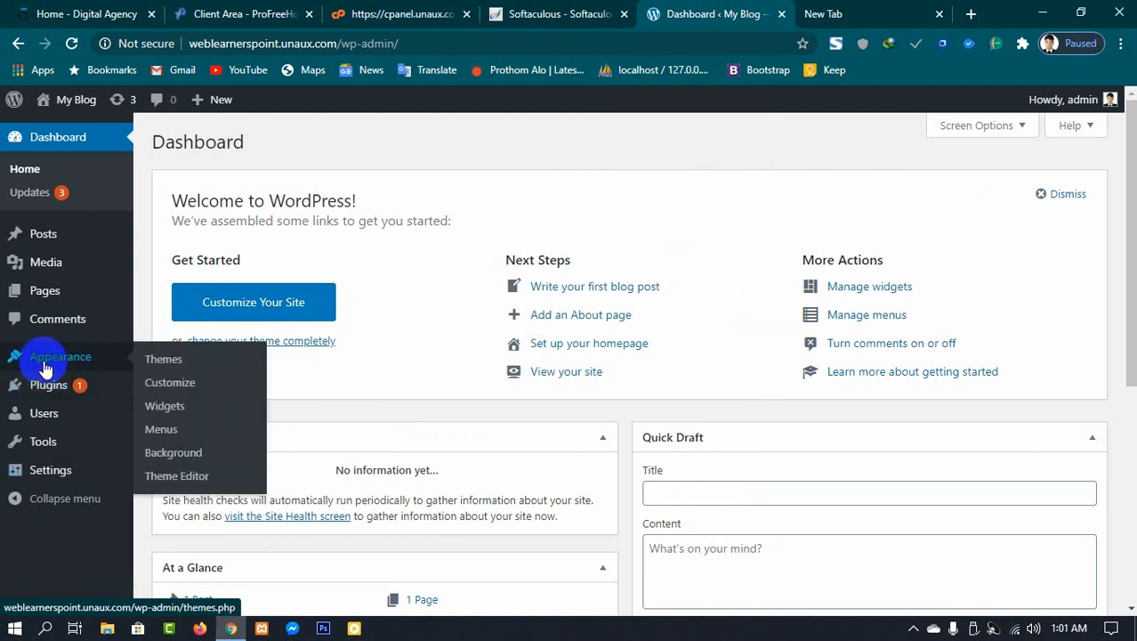
{"action": "left_click", "coordinate": [164, 365]}
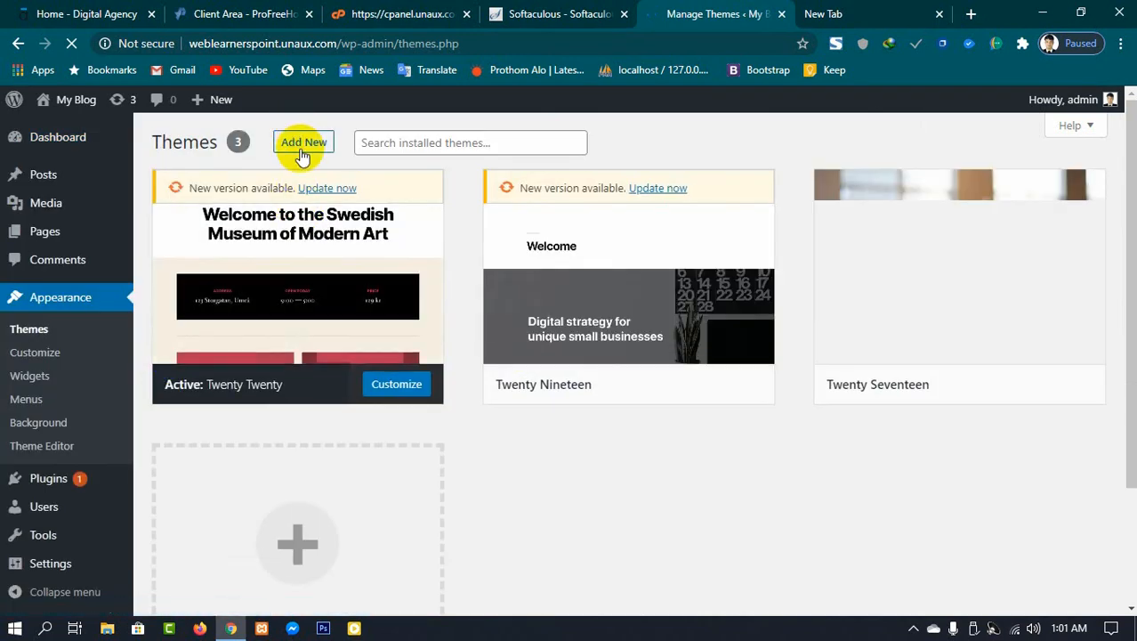
{"action": "left_click", "coordinate": [303, 144]}
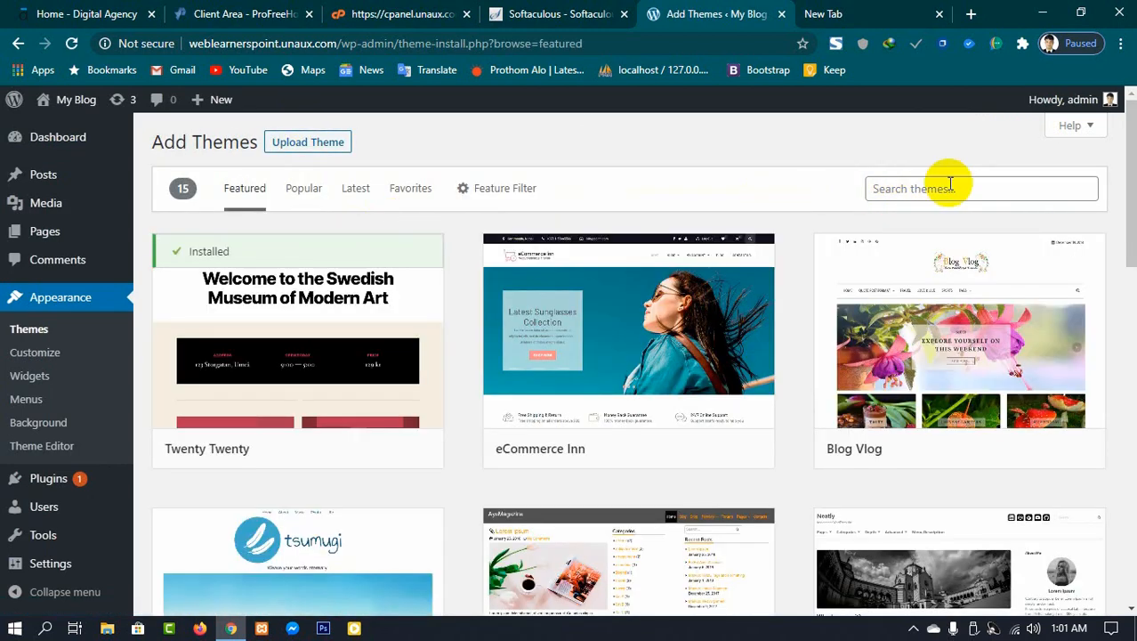
{"action": "left_click", "coordinate": [951, 185]}
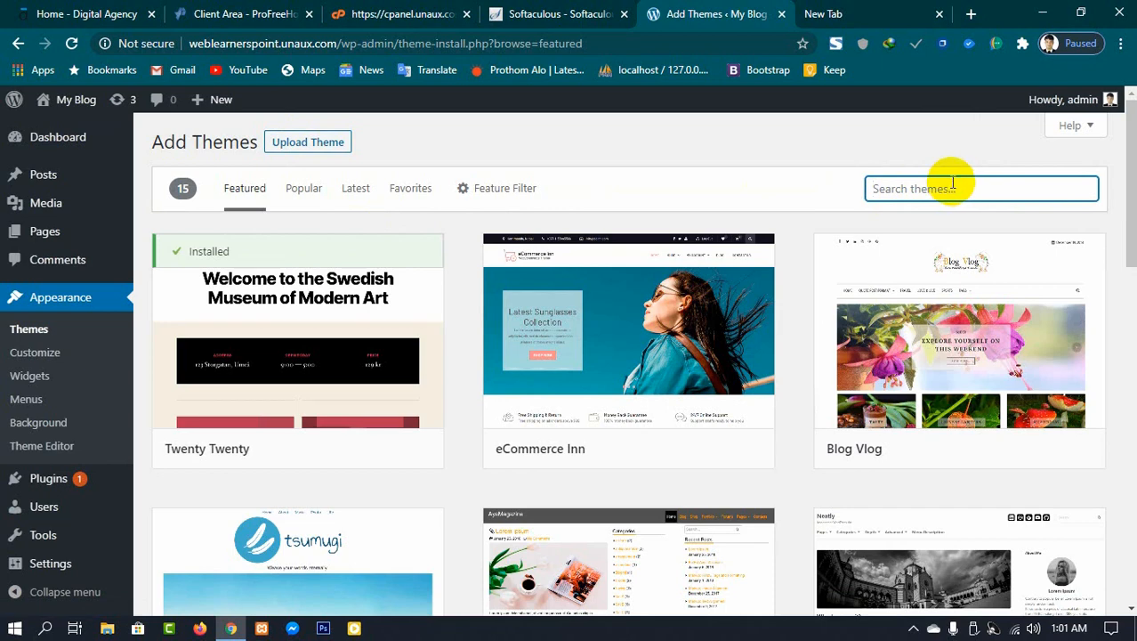
{"action": "type", "text": "astra"}
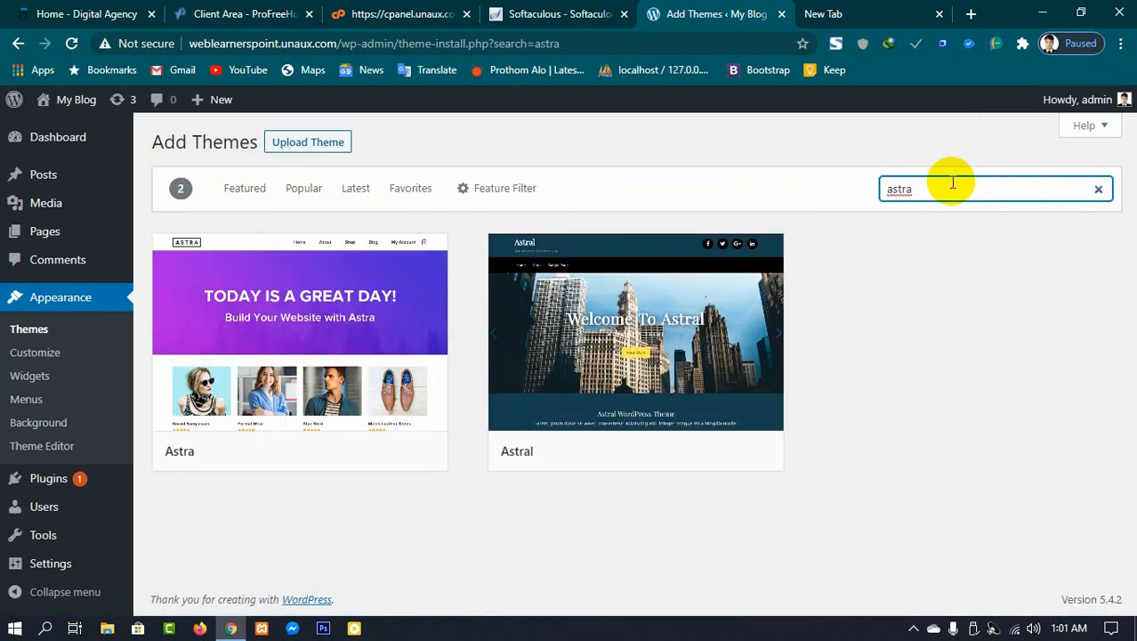
{"action": "mouse_move", "coordinate": [299, 392]}
{"action": "left_click", "coordinate": [353, 457]}
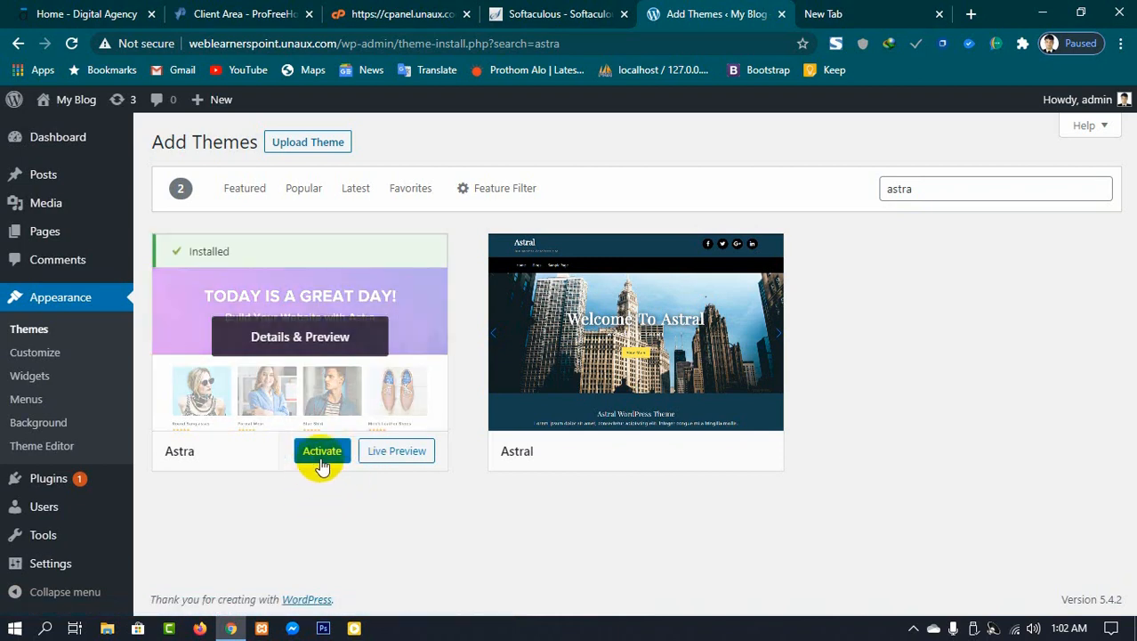
{"action": "left_click", "coordinate": [325, 456]}
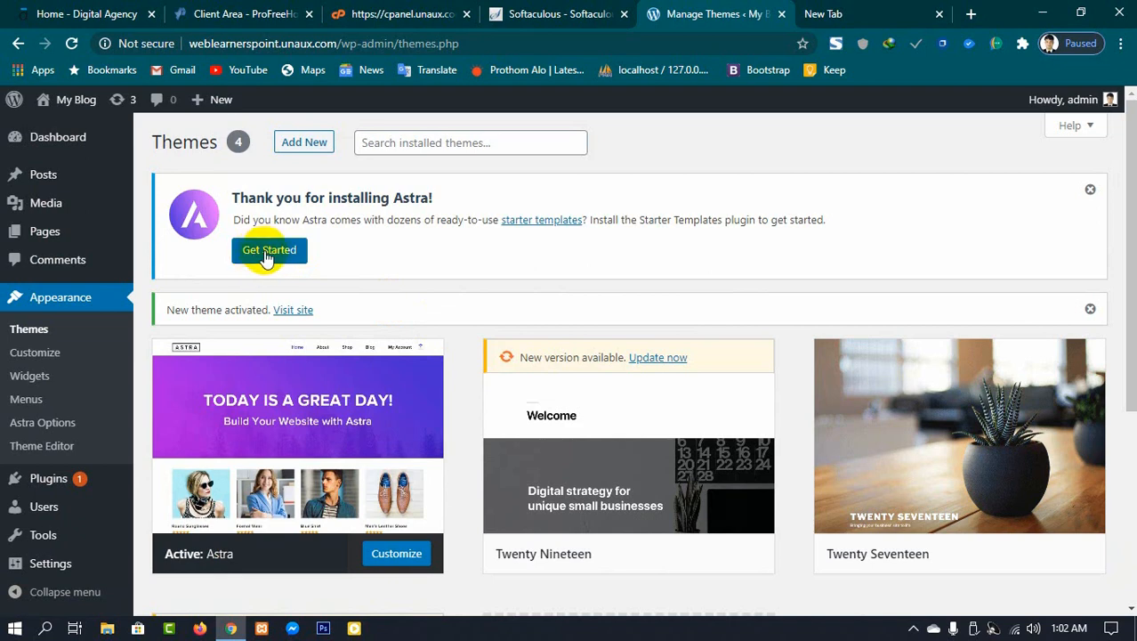
Step: Open Astra's starter templates and choose Elementor as the page builder
{"action": "left_click", "coordinate": [268, 254]}
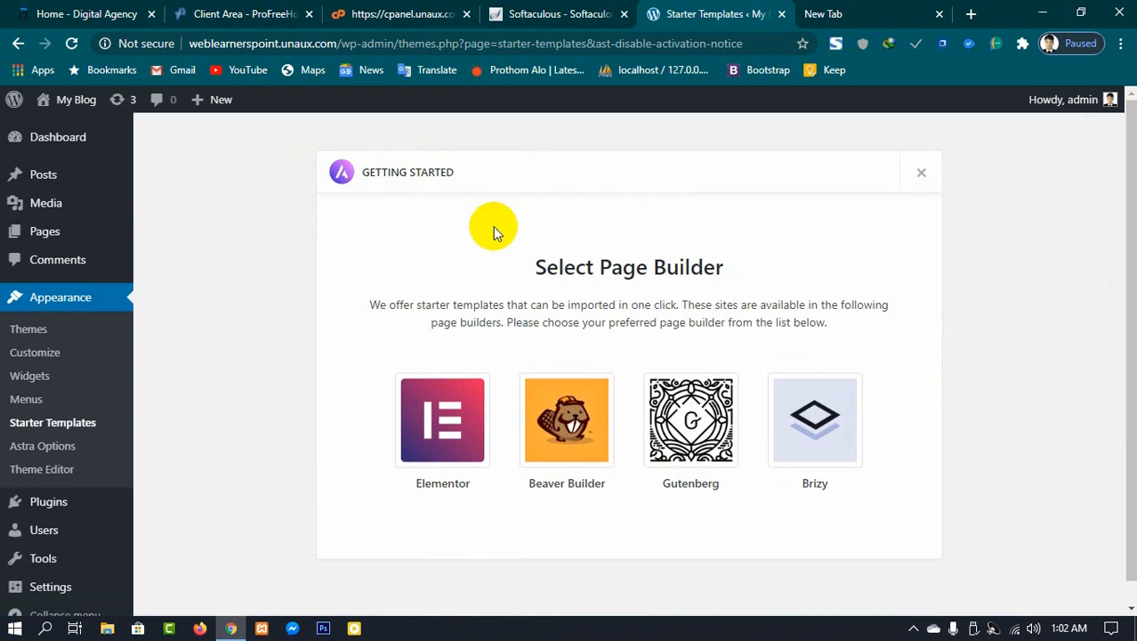
{"action": "scroll", "coordinate": [500, 246], "scroll_direction": "down", "scroll_amount": 1}
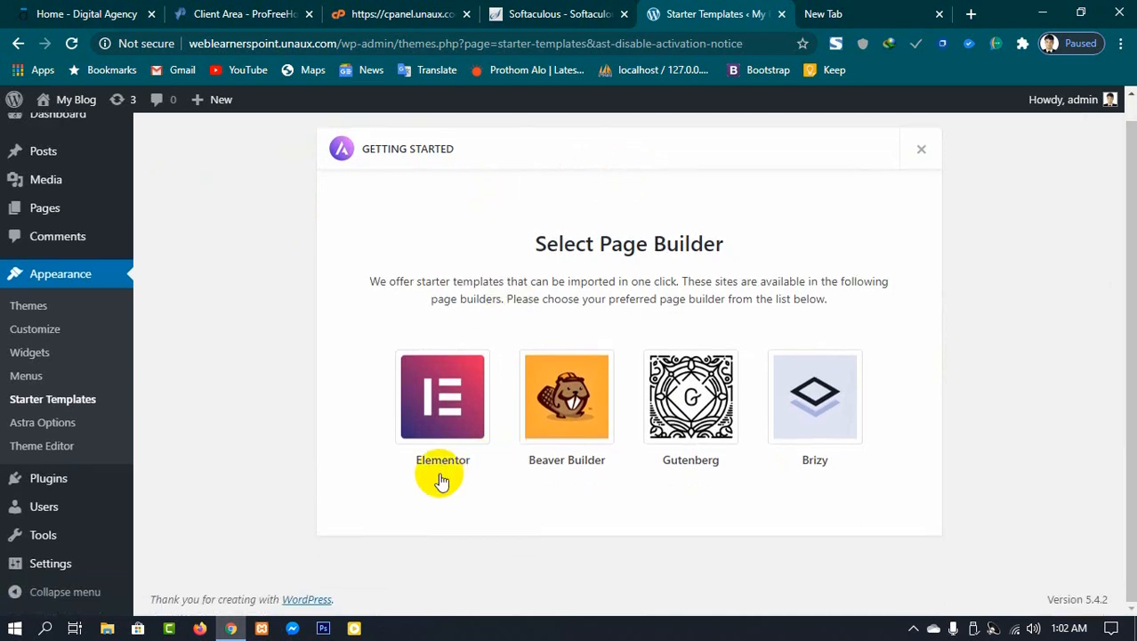
{"action": "left_click", "coordinate": [448, 414]}
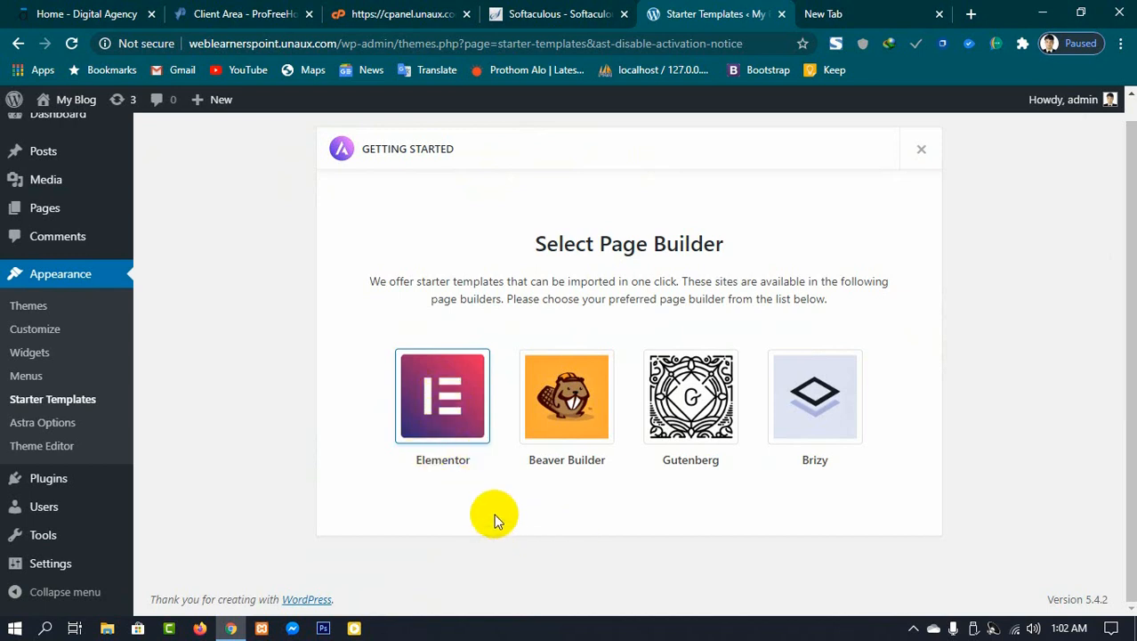
{"action": "scroll", "coordinate": [492, 512], "scroll_direction": "up", "scroll_amount": 1}
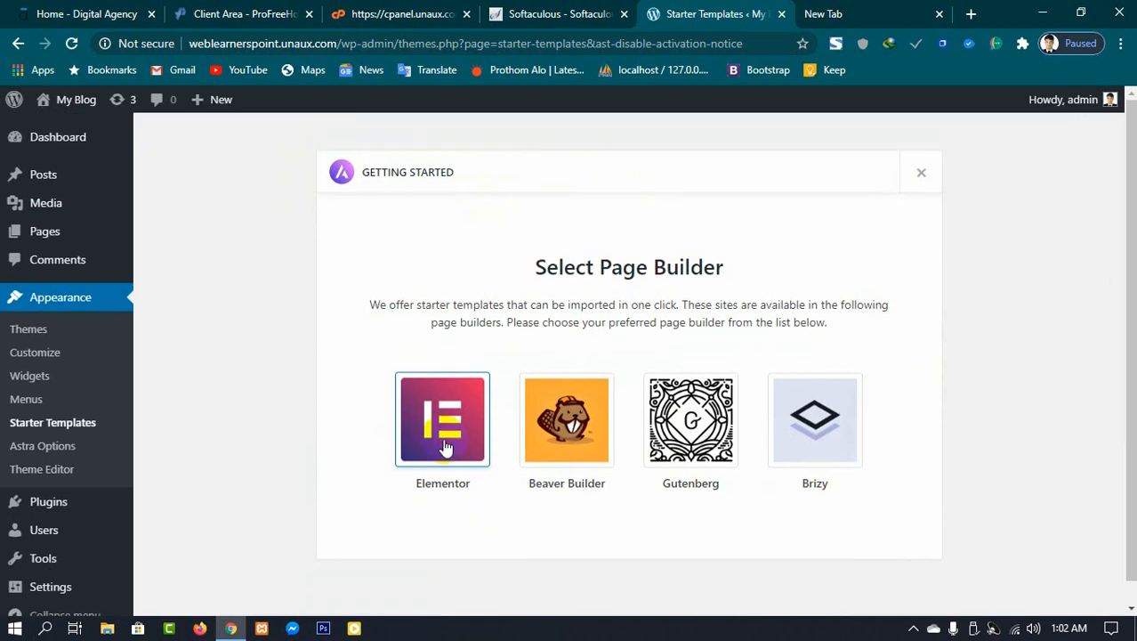
{"action": "left_click", "coordinate": [485, 432]}
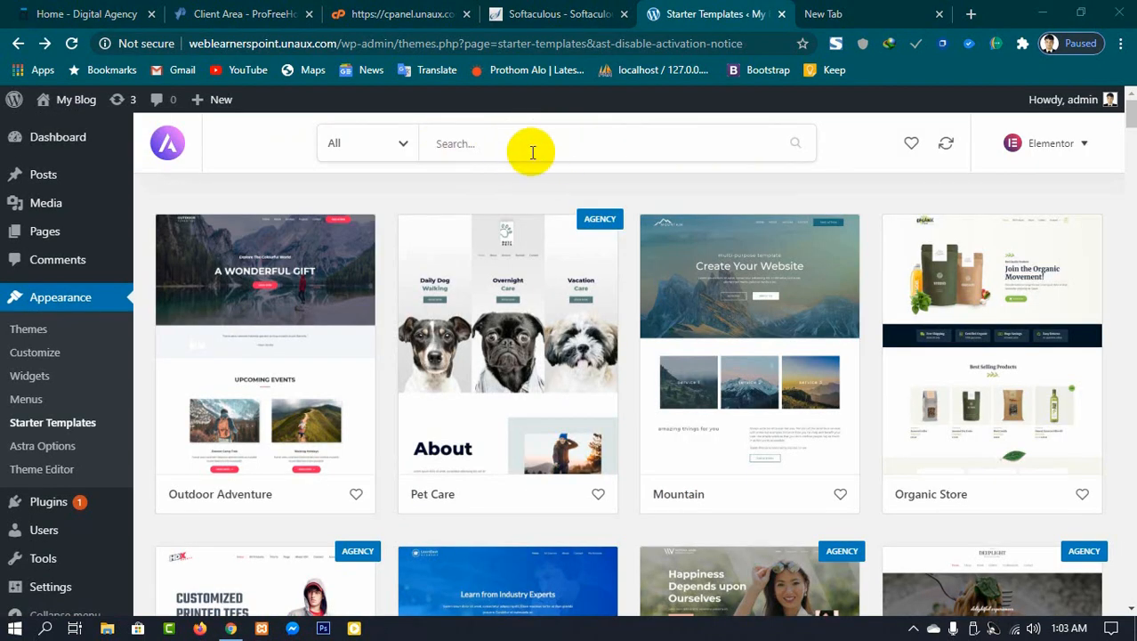
Step: Search the starter templates for digital agency and open the Digital Agency site template
{"action": "left_click", "coordinate": [537, 145]}
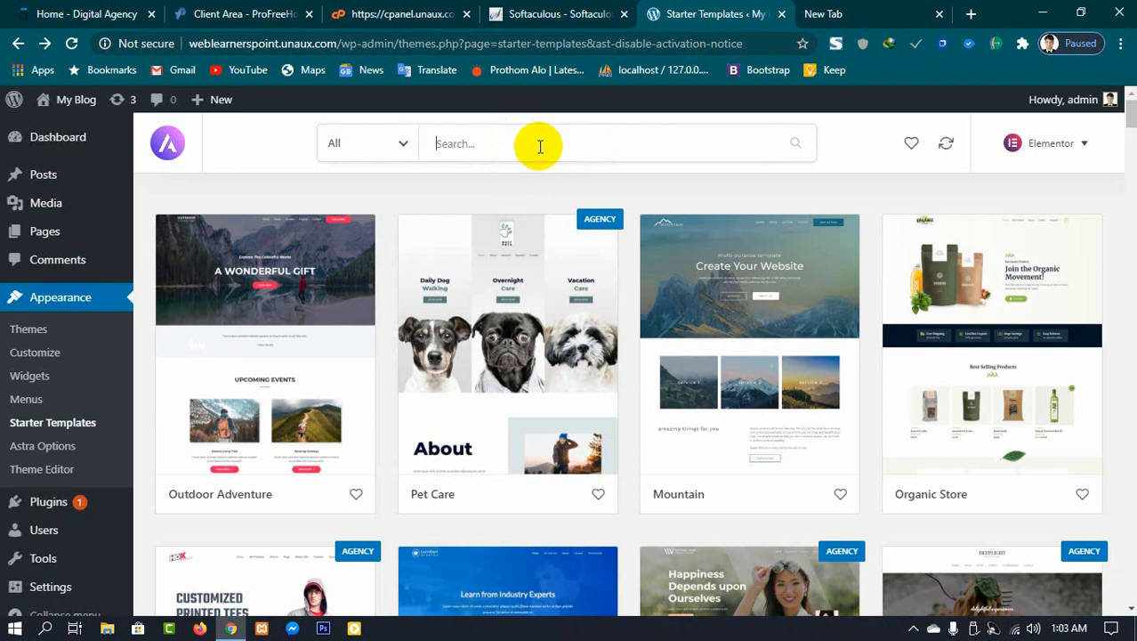
{"action": "type", "text": "a"}
{"action": "key", "text": "BackSpace"}
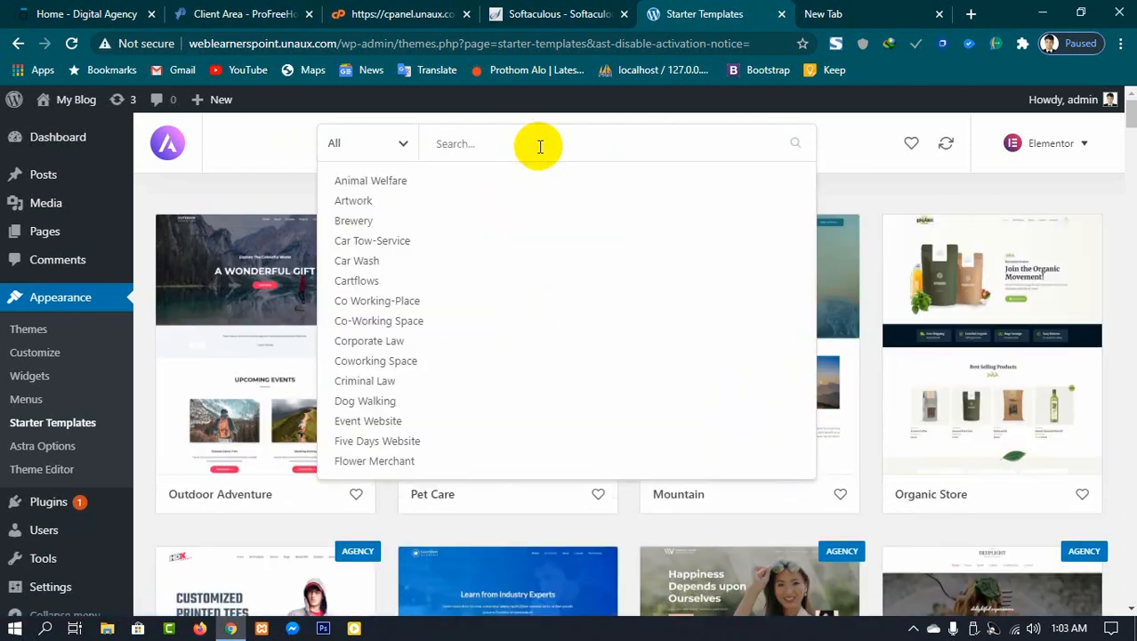
{"action": "type", "text": "digi"}
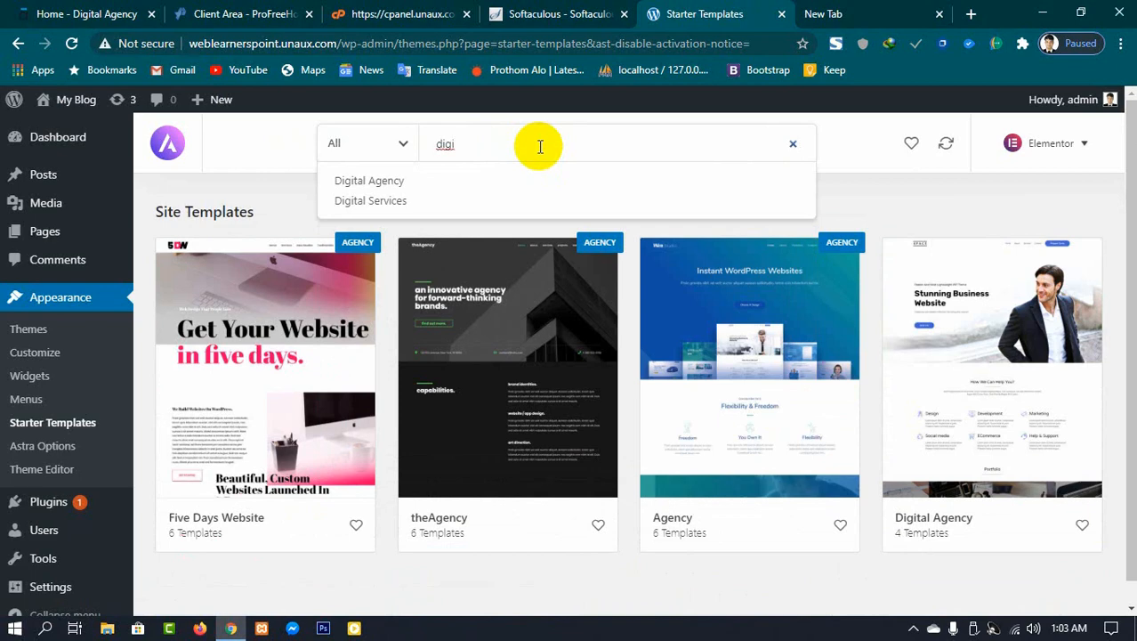
{"action": "left_click", "coordinate": [384, 182]}
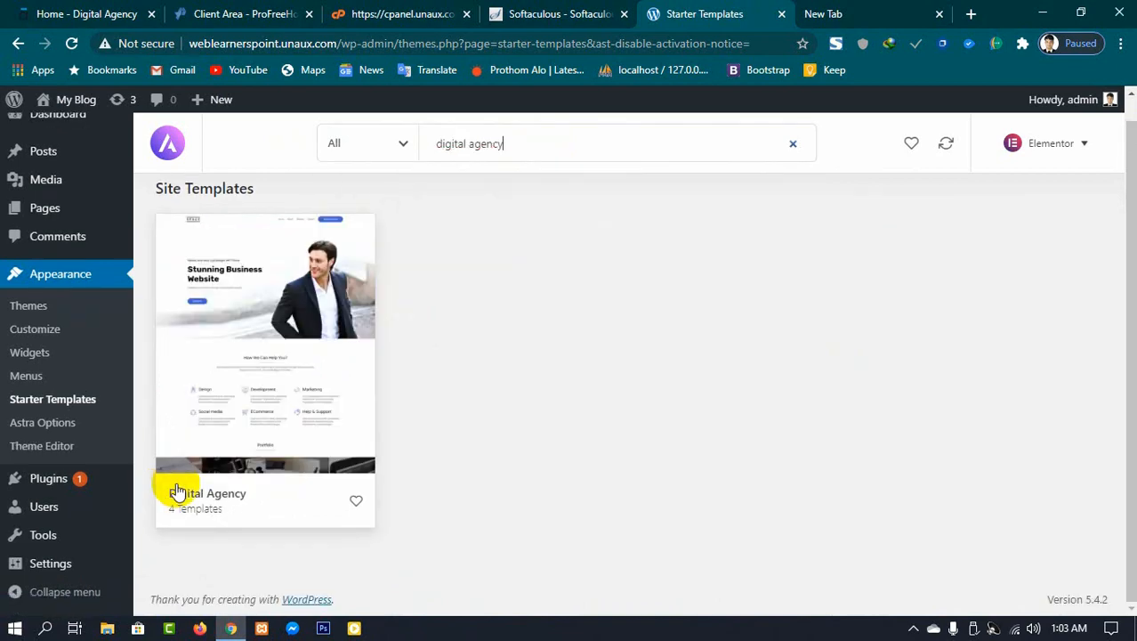
{"action": "left_click", "coordinate": [221, 501]}
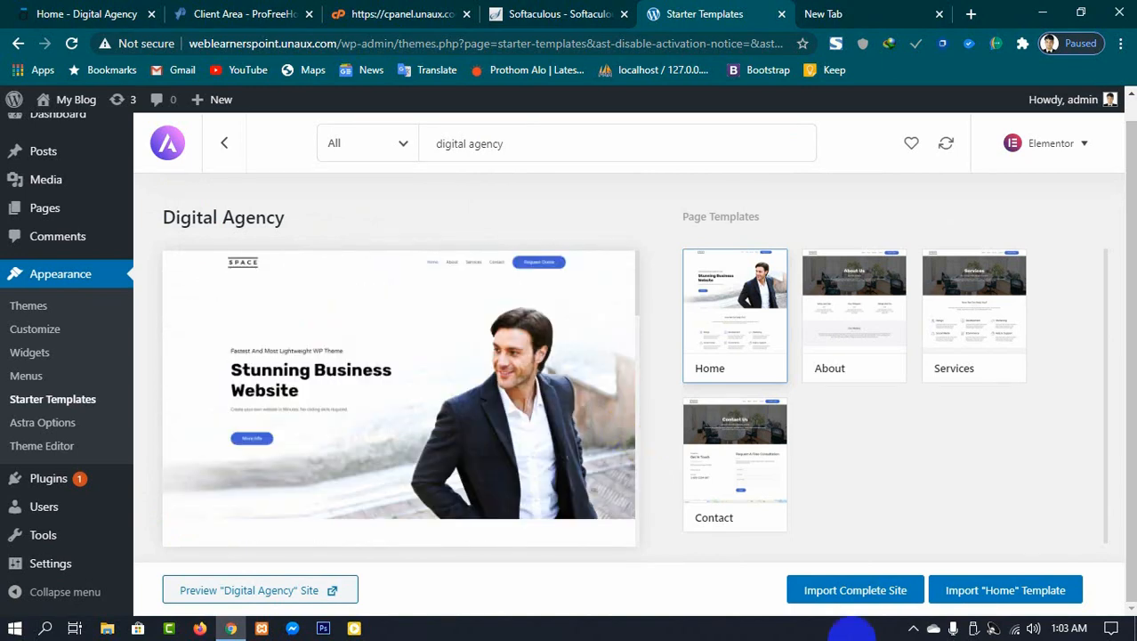
Step: Import the complete Digital Agency site with Delete Previously Imported Site enabled
{"action": "left_click", "coordinate": [861, 595]}
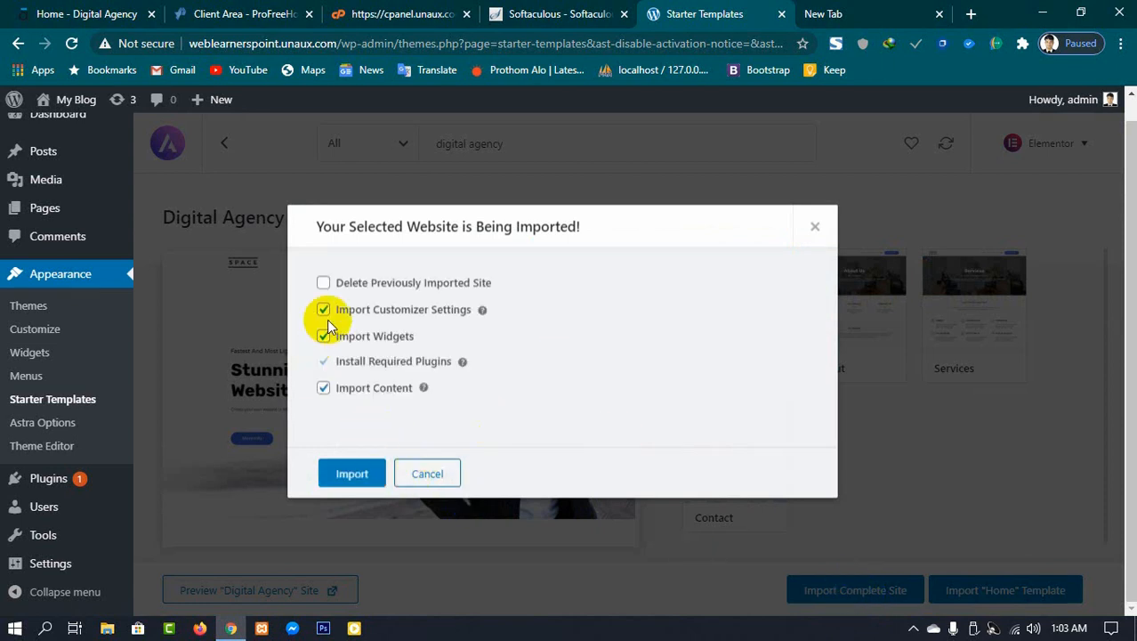
{"action": "left_click", "coordinate": [324, 285]}
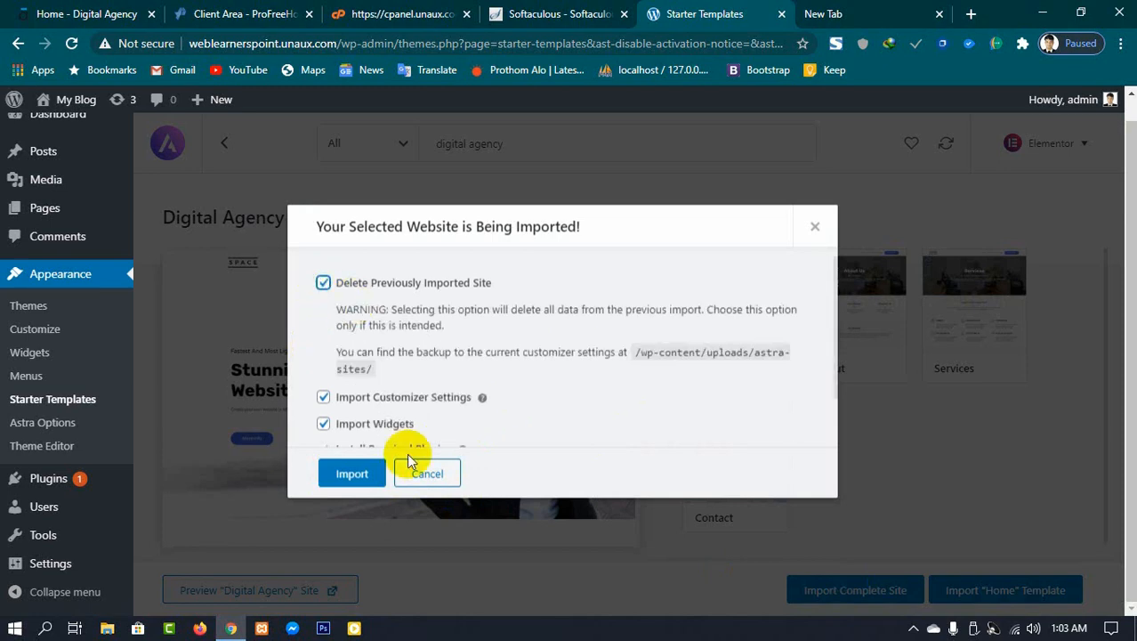
{"action": "left_click", "coordinate": [358, 474]}
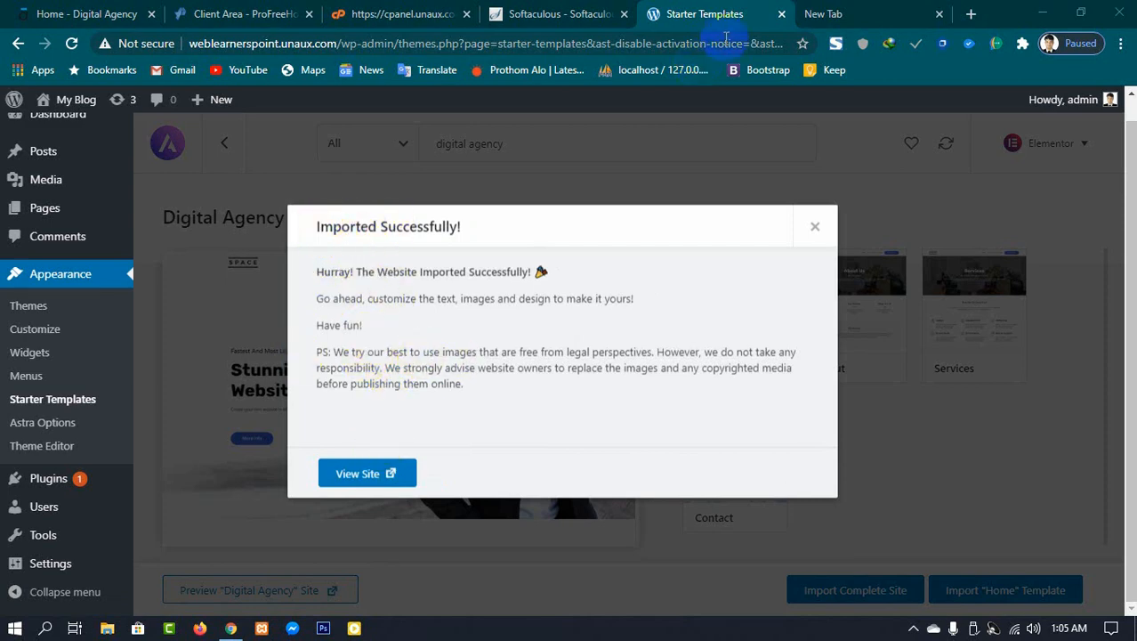
Step: Open the imported site in a new tab and scroll through its whole homepage
{"action": "right_click", "coordinate": [357, 476]}
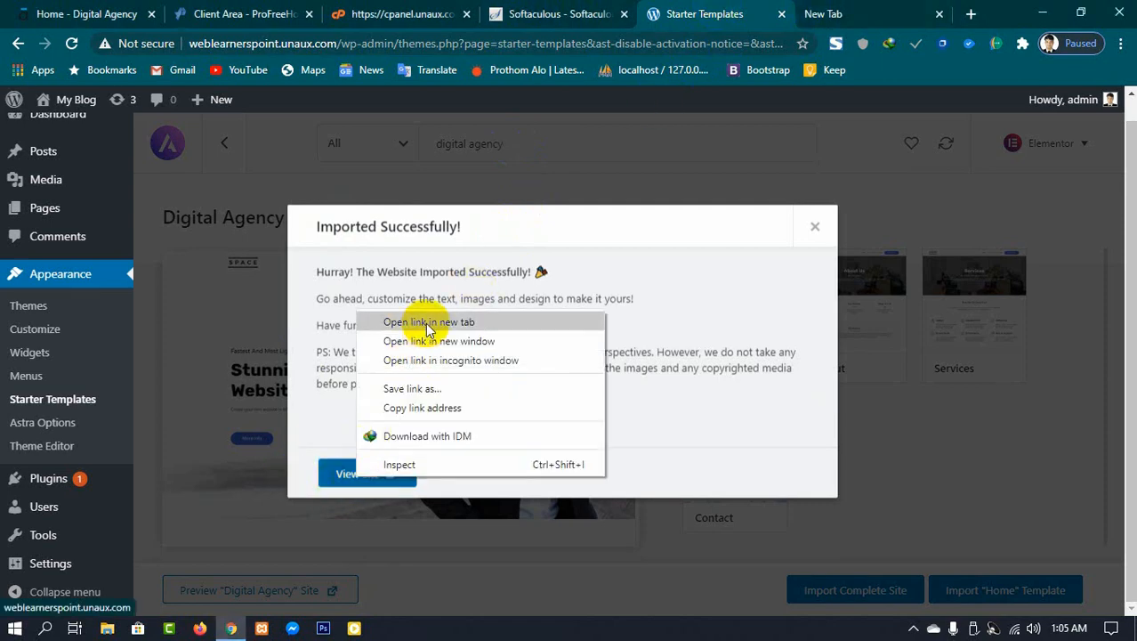
{"action": "left_click", "coordinate": [429, 323]}
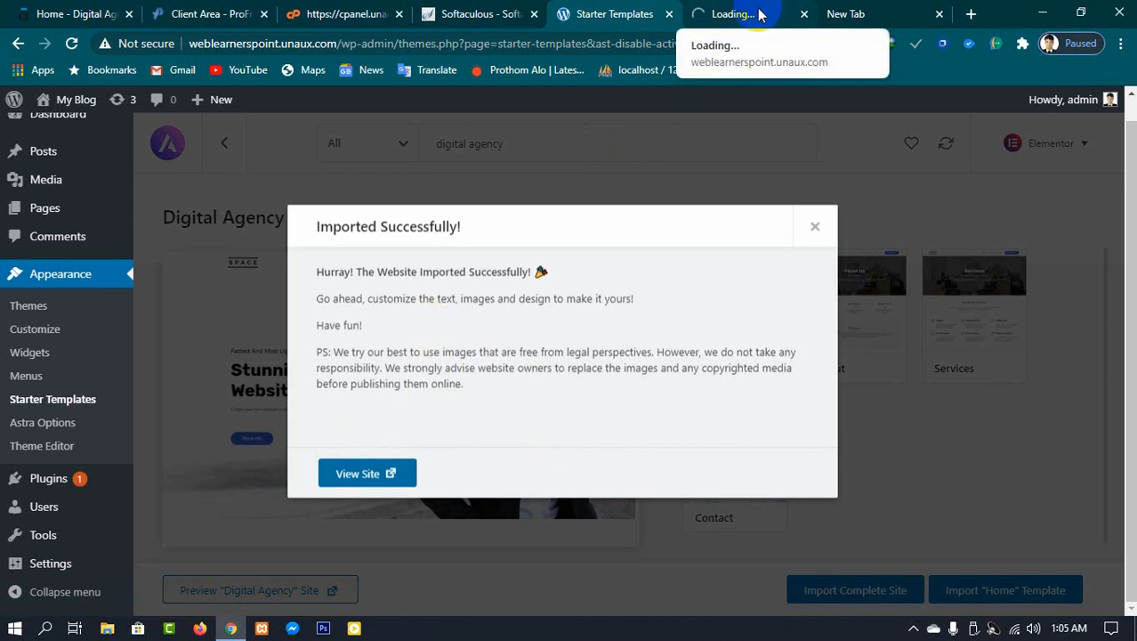
{"action": "left_click", "coordinate": [761, 15]}
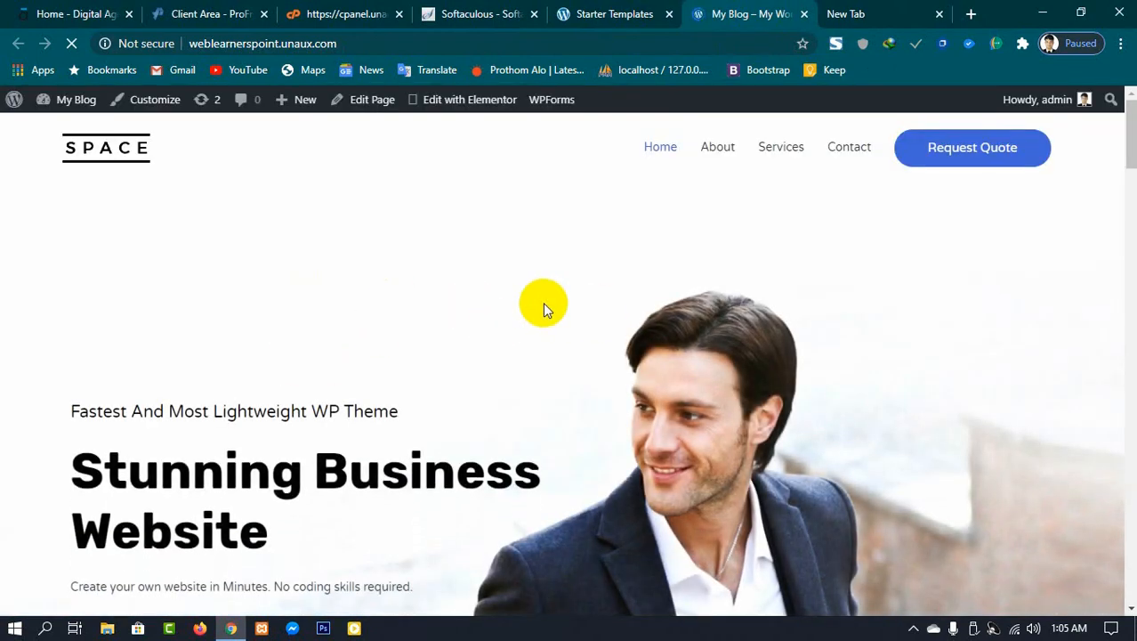
{"action": "scroll", "coordinate": [543, 302], "scroll_direction": "down", "scroll_amount": 1}
{"action": "scroll", "coordinate": [543, 302], "scroll_direction": "down", "scroll_amount": 10}
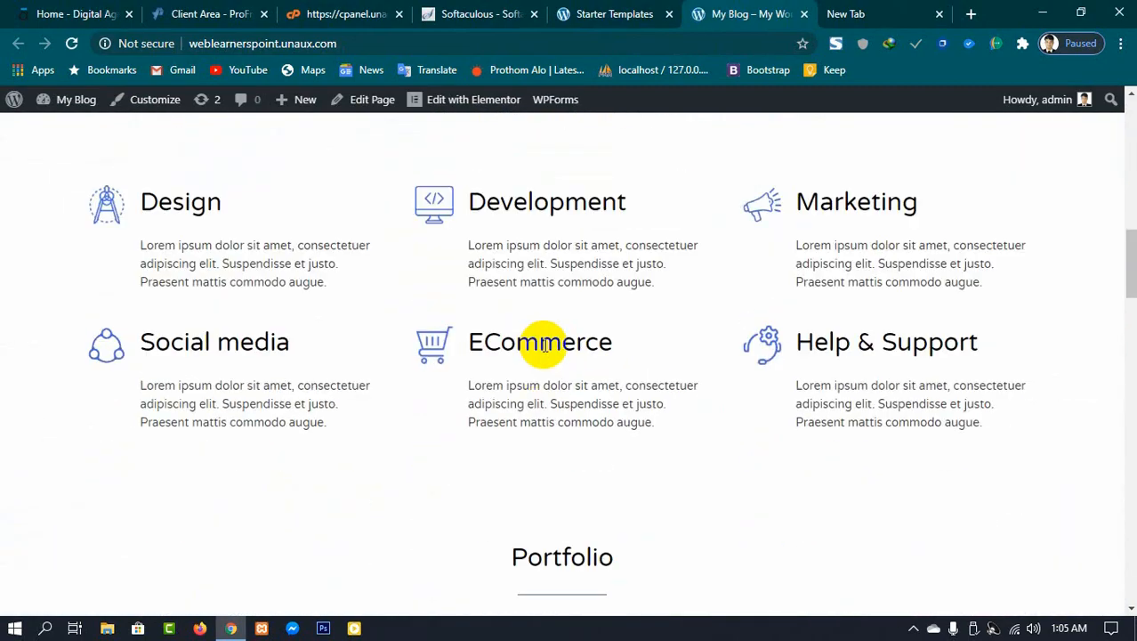
{"action": "left_click_drag", "start_coordinate": [1132, 274], "coordinate": [1128, 116]}
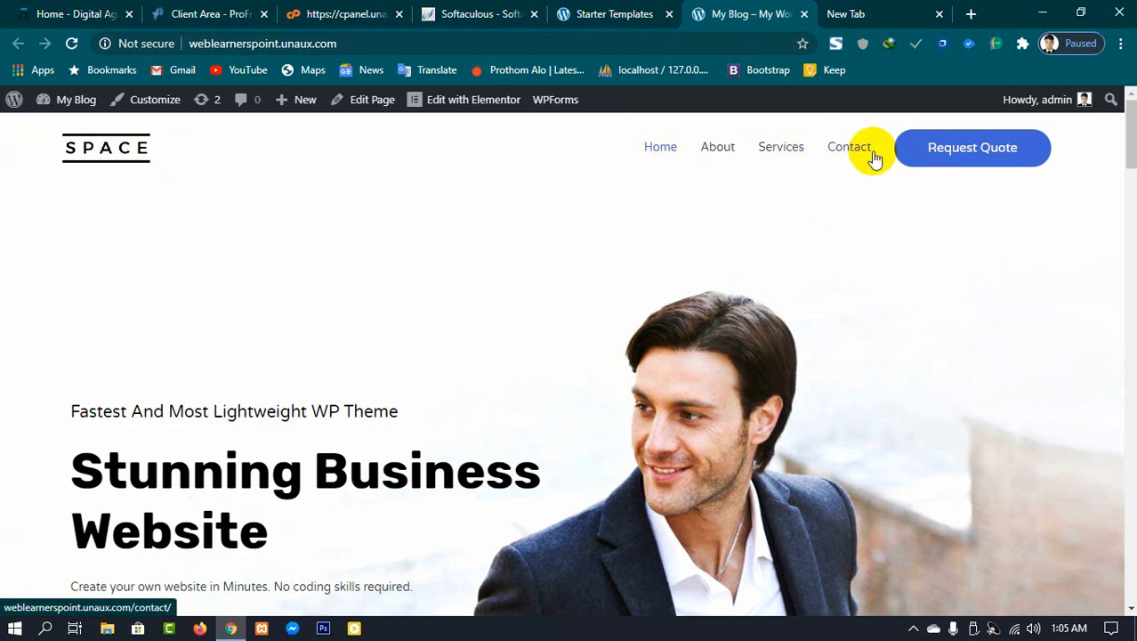
{"action": "scroll", "coordinate": [596, 305], "scroll_direction": "down", "scroll_amount": 3}
{"action": "scroll", "coordinate": [523, 372], "scroll_direction": "up", "scroll_amount": 1}
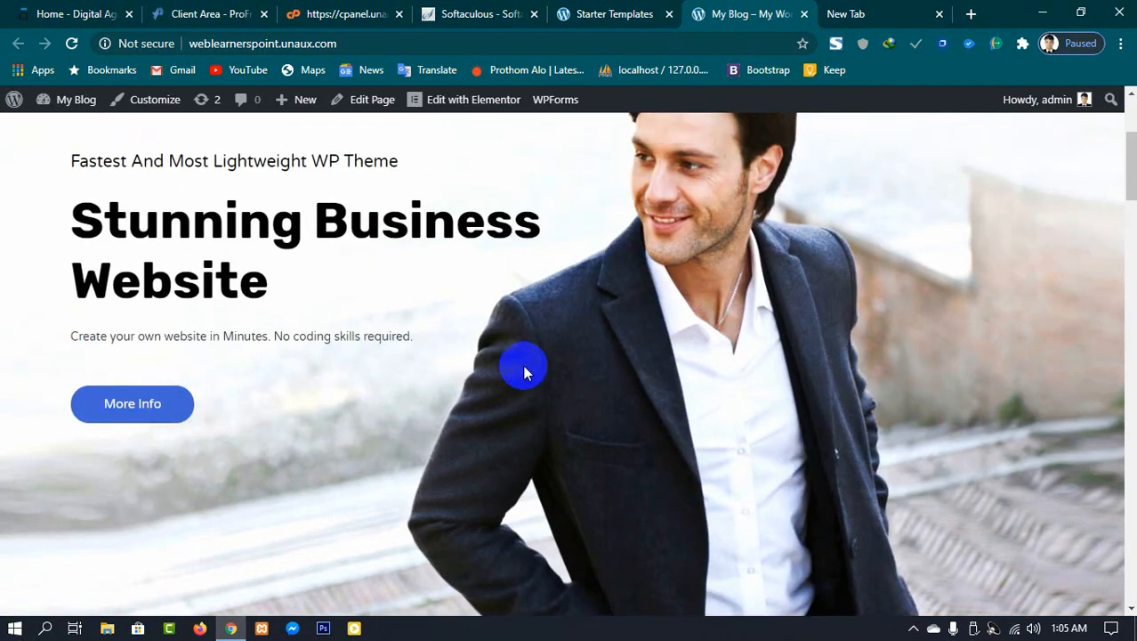
{"action": "scroll", "coordinate": [1129, 330], "scroll_direction": "down", "scroll_amount": 2}
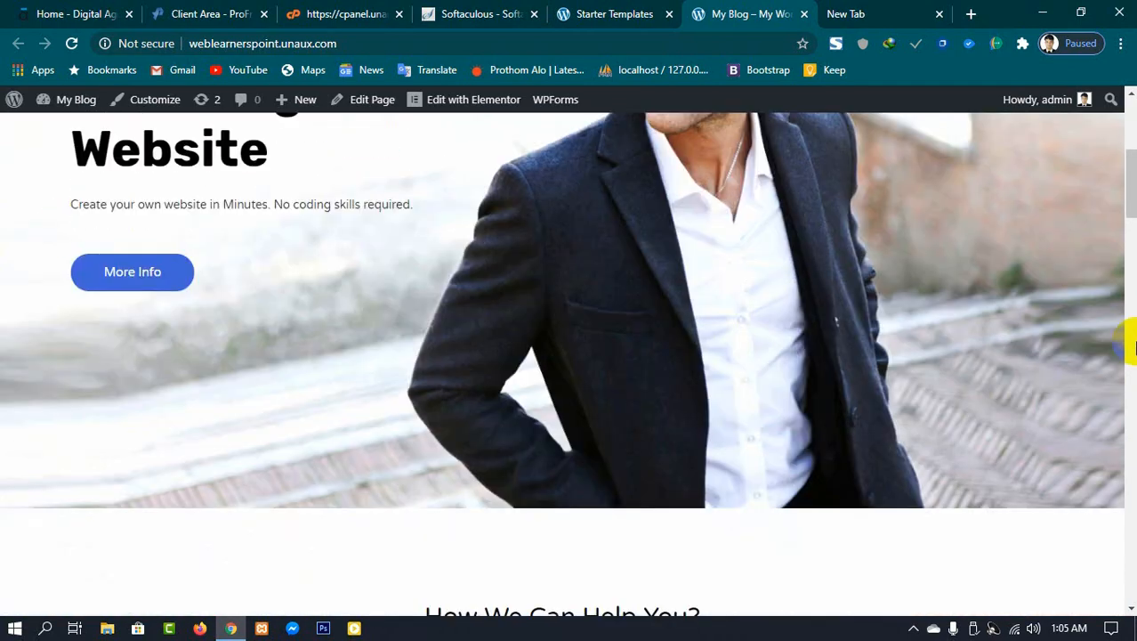
{"action": "left_click_drag", "start_coordinate": [1132, 196], "coordinate": [1126, 244]}
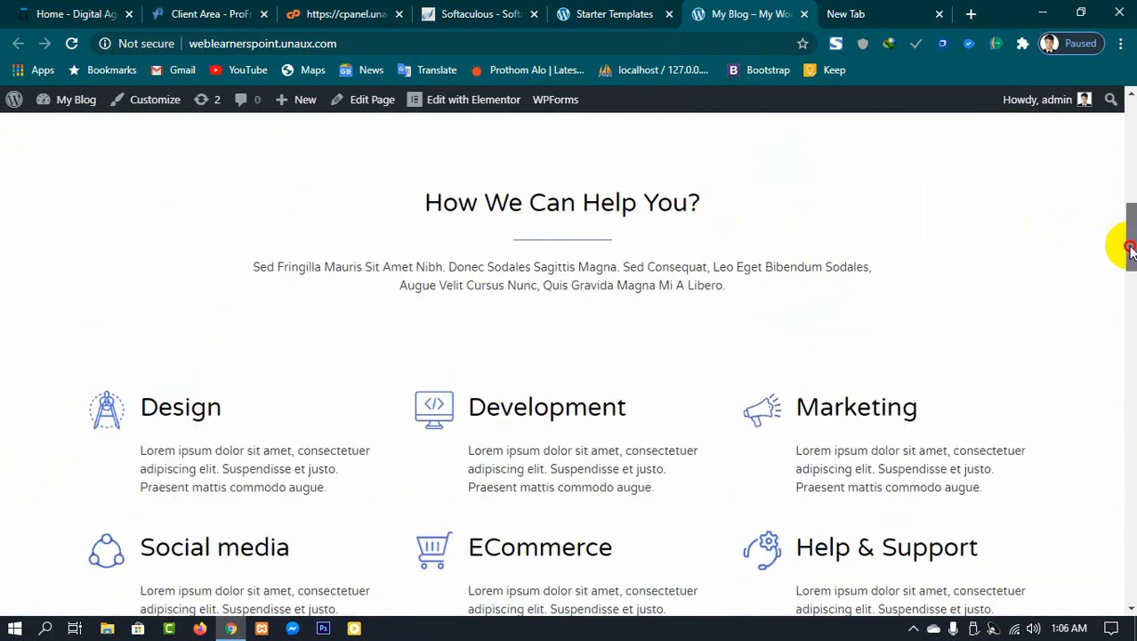
{"action": "left_click_drag", "start_coordinate": [1131, 247], "coordinate": [1107, 303]}
{"action": "scroll", "coordinate": [469, 421], "scroll_direction": "down", "scroll_amount": 4}
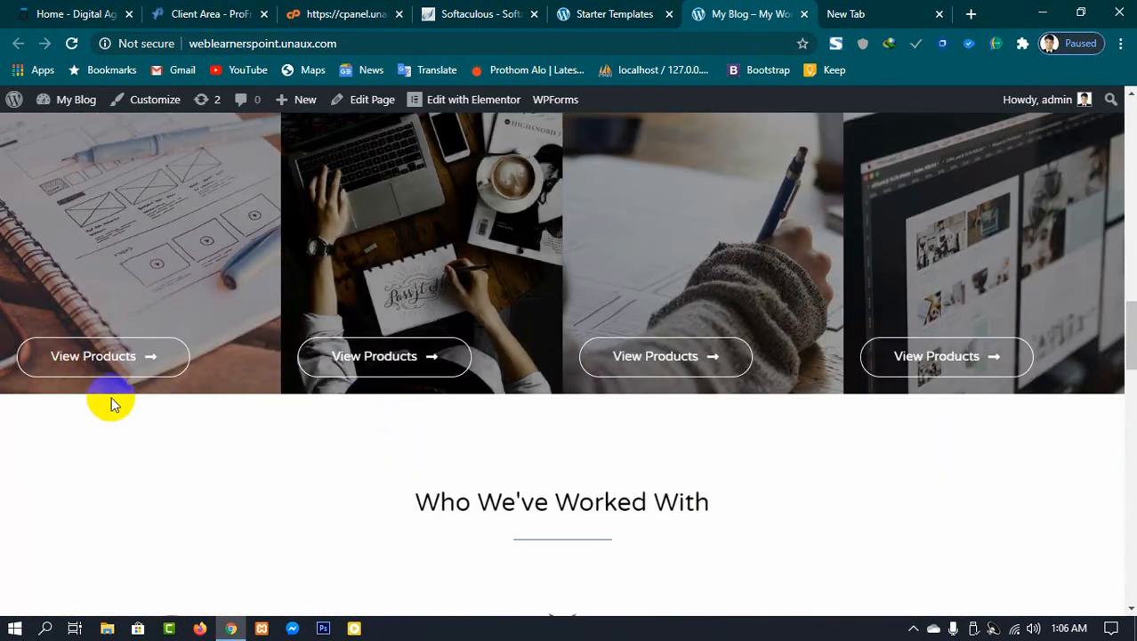
{"action": "scroll", "coordinate": [776, 328], "scroll_direction": "down", "scroll_amount": 3}
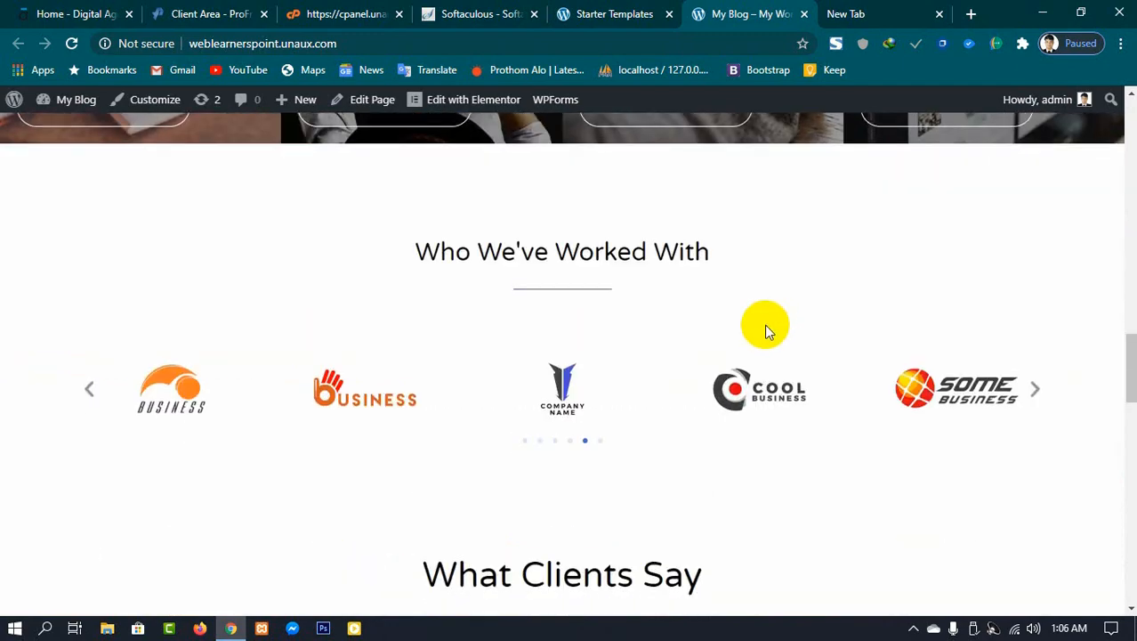
{"action": "scroll", "coordinate": [770, 331], "scroll_direction": "down", "scroll_amount": 10}
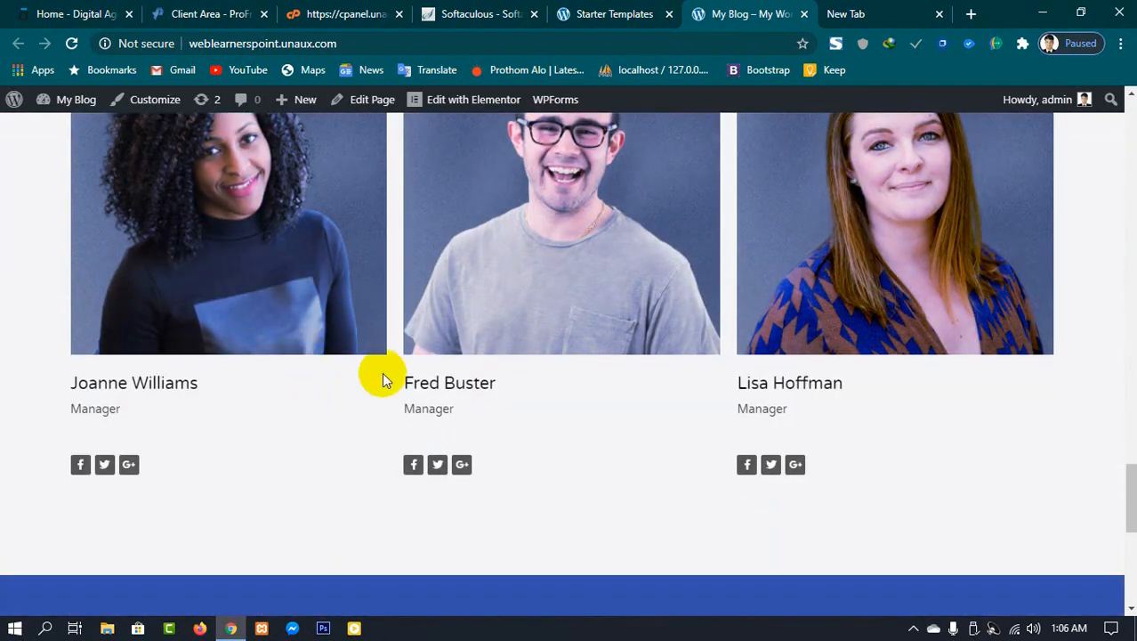
{"action": "scroll", "coordinate": [382, 372], "scroll_direction": "down", "scroll_amount": 8}
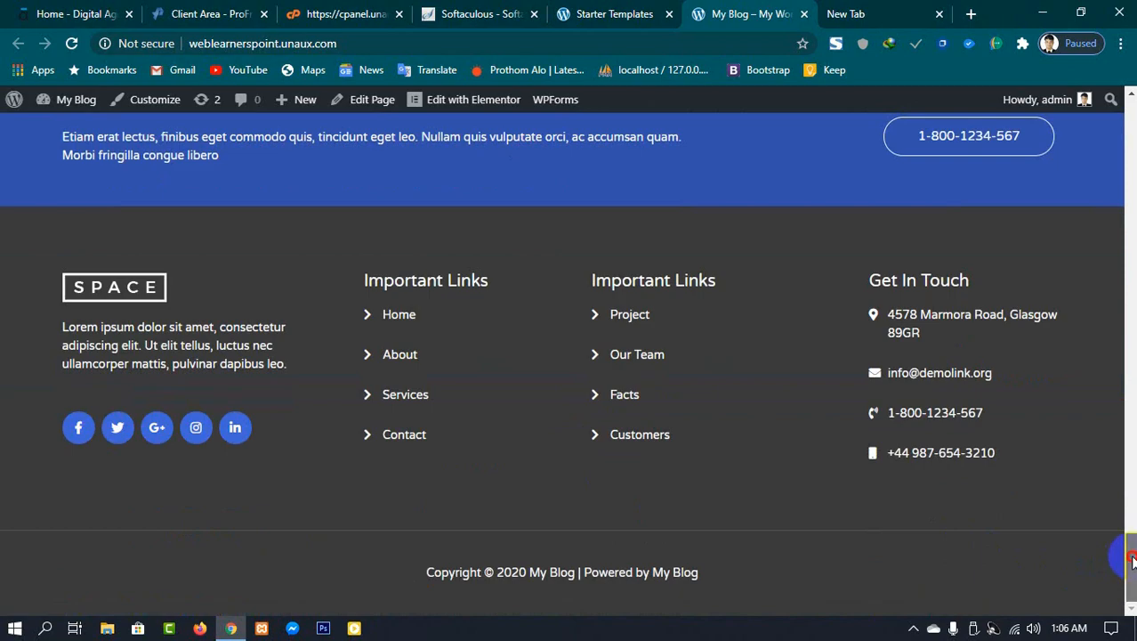
{"action": "left_click_drag", "start_coordinate": [1132, 559], "coordinate": [1127, 115]}
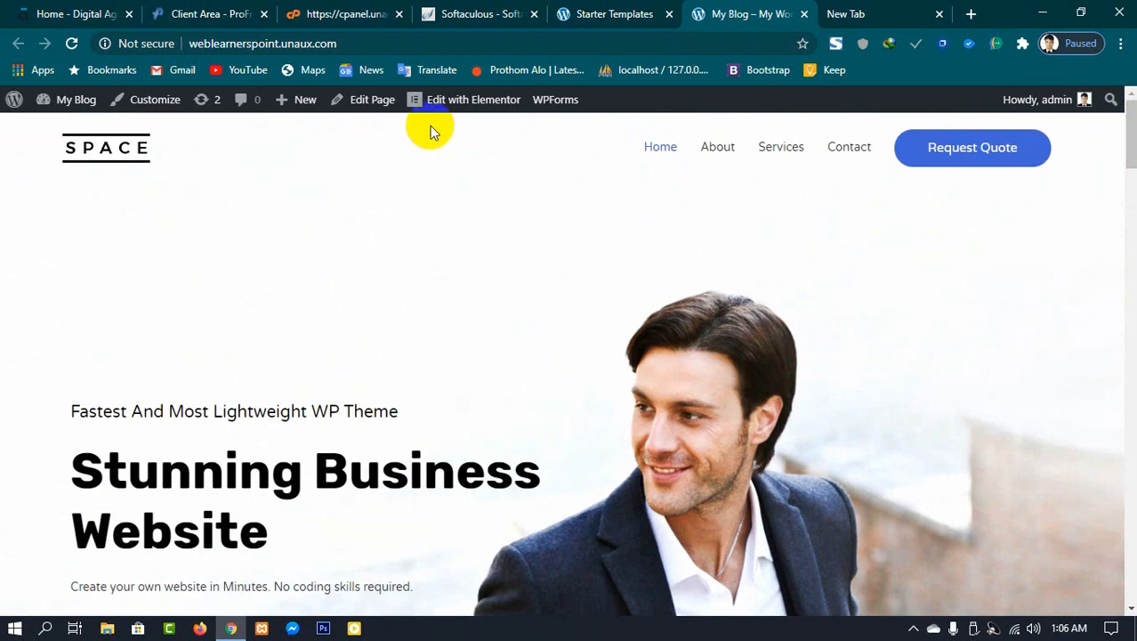
Step: Open the homepage in the Elementor editor and close the empty new tab
{"action": "left_click", "coordinate": [470, 105]}
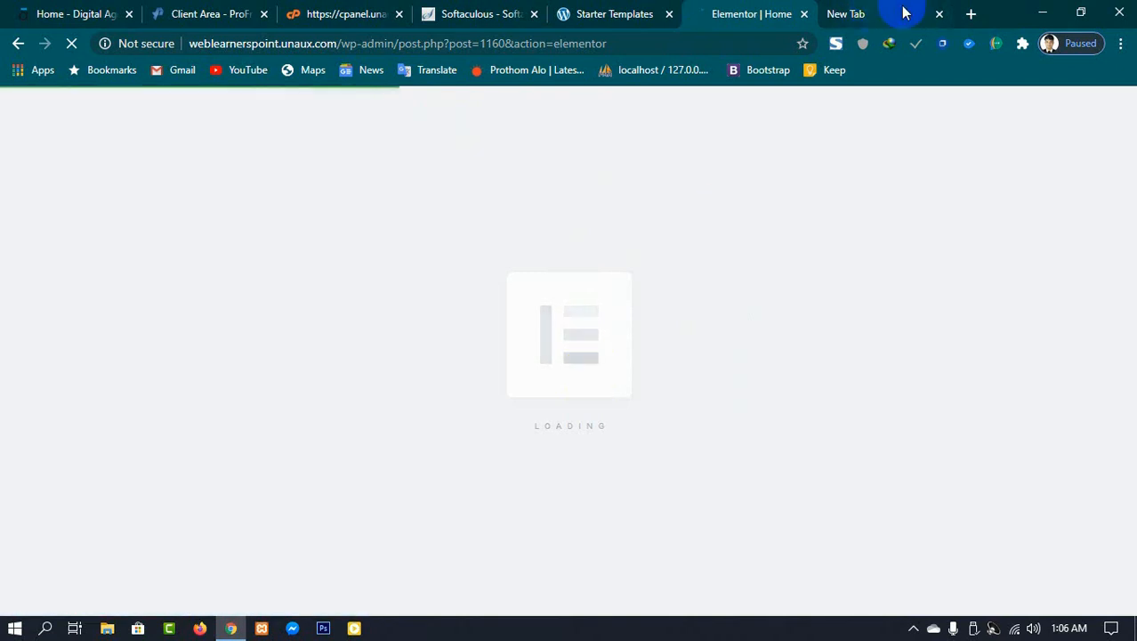
{"action": "left_click", "coordinate": [940, 15]}
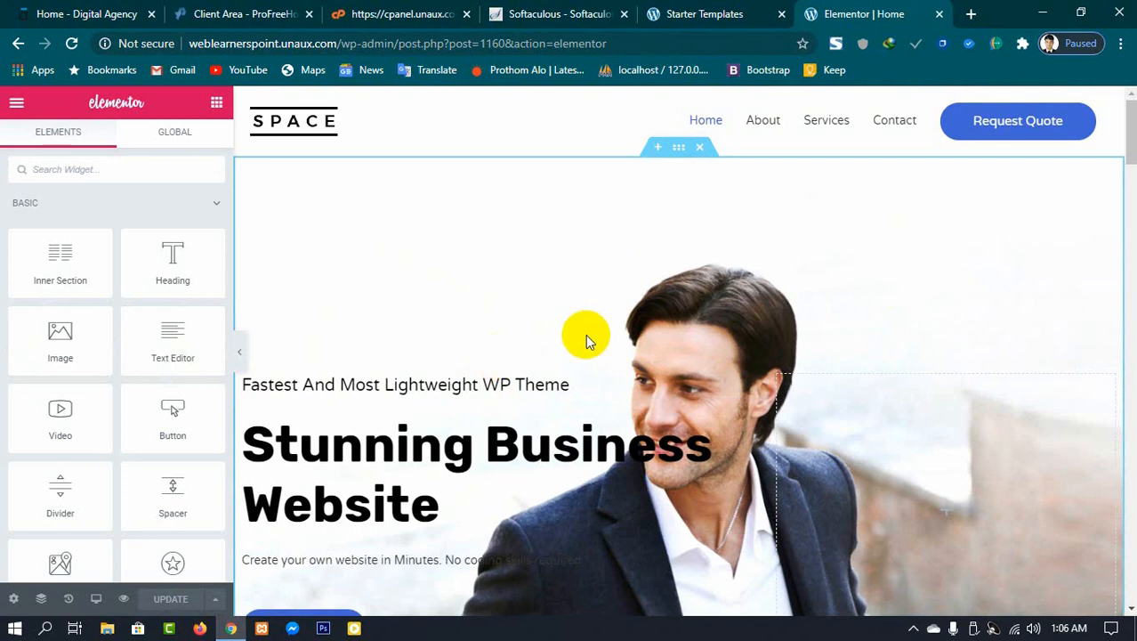
Step: Replace the hero heading text with Welcome to my Website
{"action": "scroll", "coordinate": [1092, 331], "scroll_direction": "down", "scroll_amount": 1}
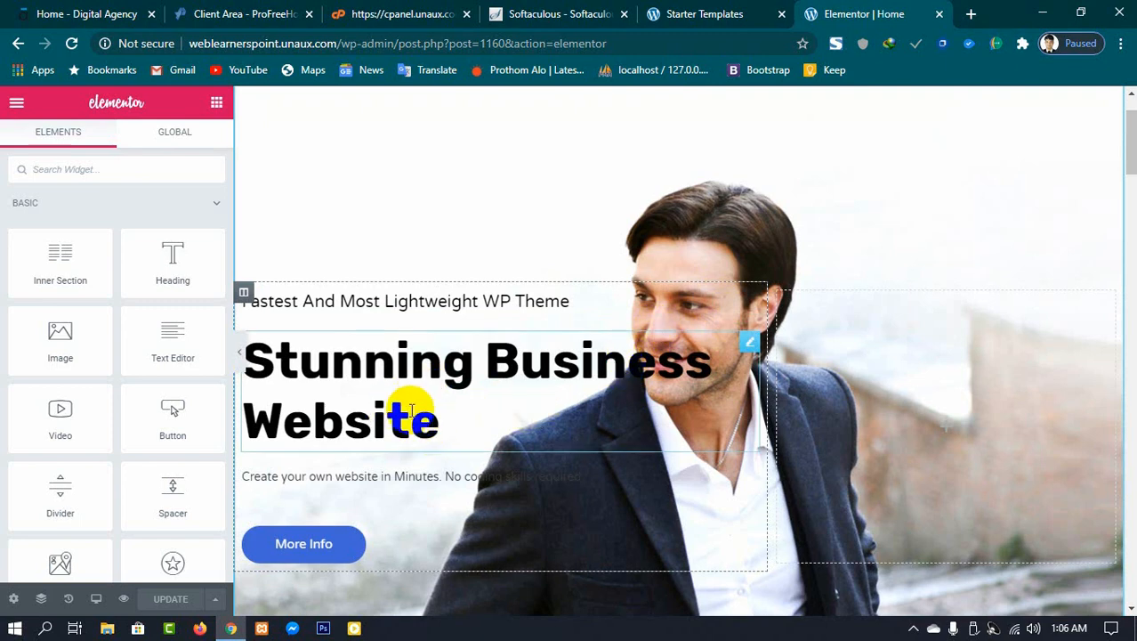
{"action": "left_click", "coordinate": [442, 407]}
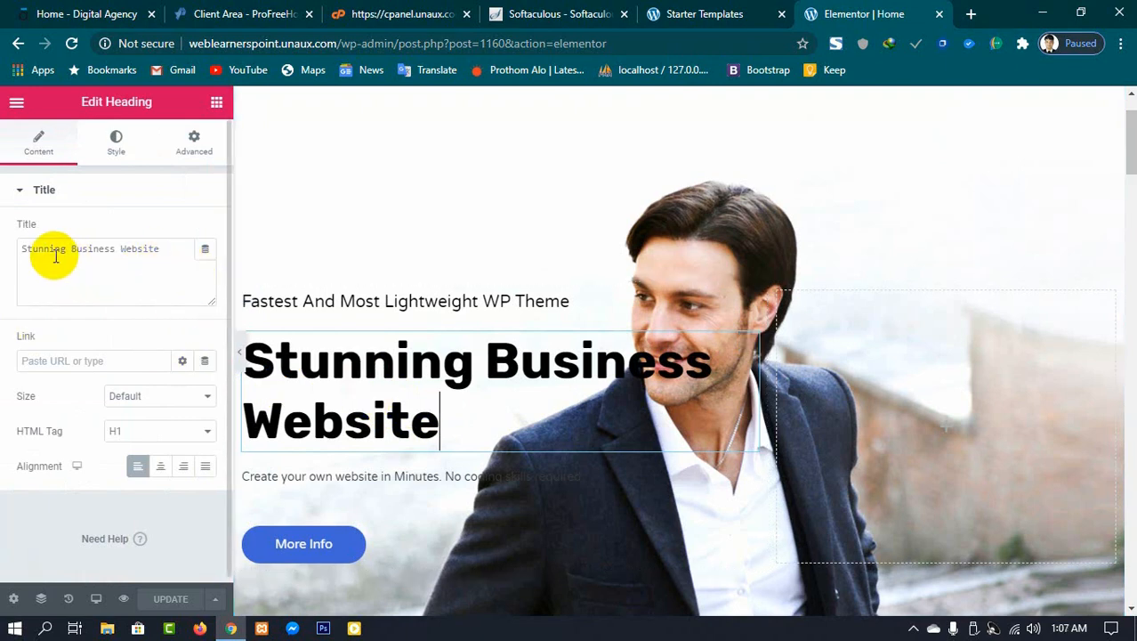
{"action": "left_click_drag", "start_coordinate": [163, 252], "coordinate": [3, 255]}
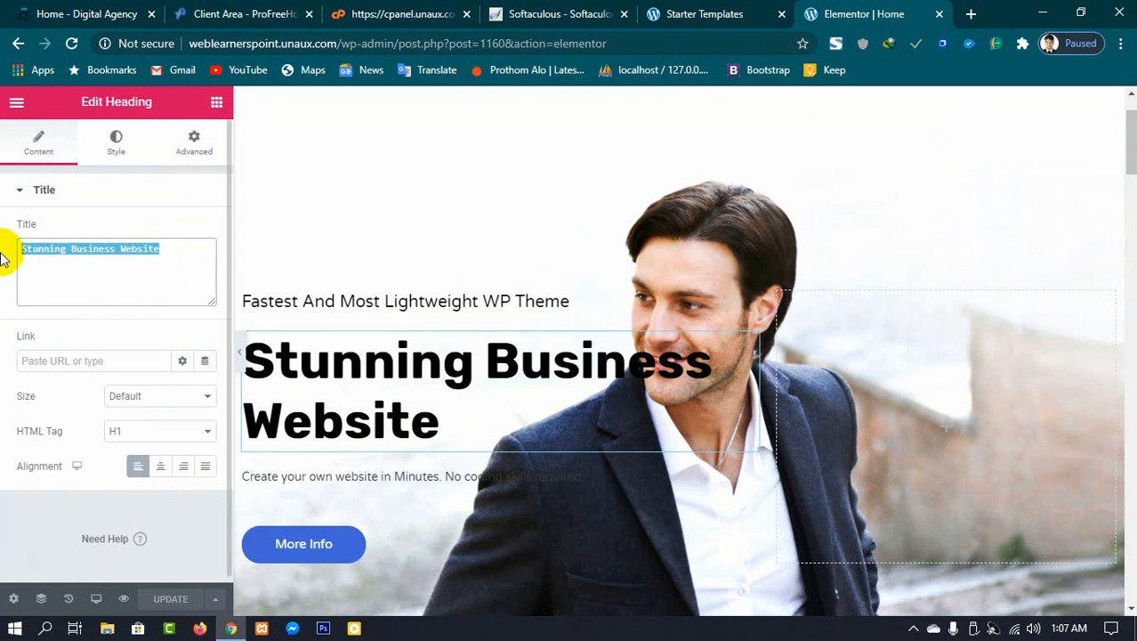
{"action": "type", "text": "Wel"}
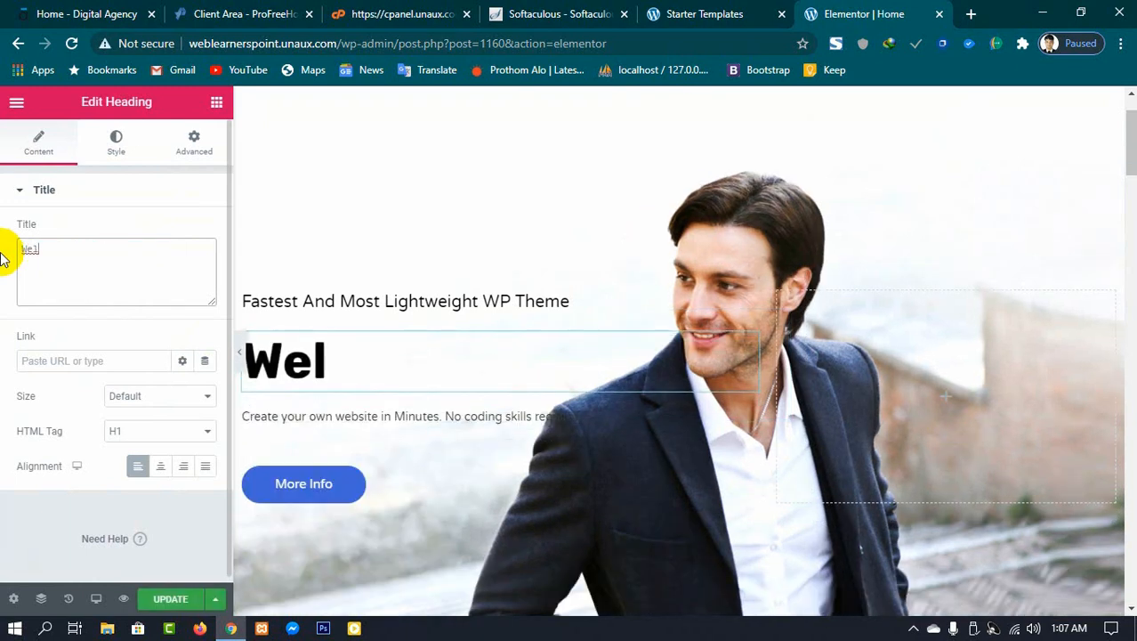
{"action": "type", "text": "come"}
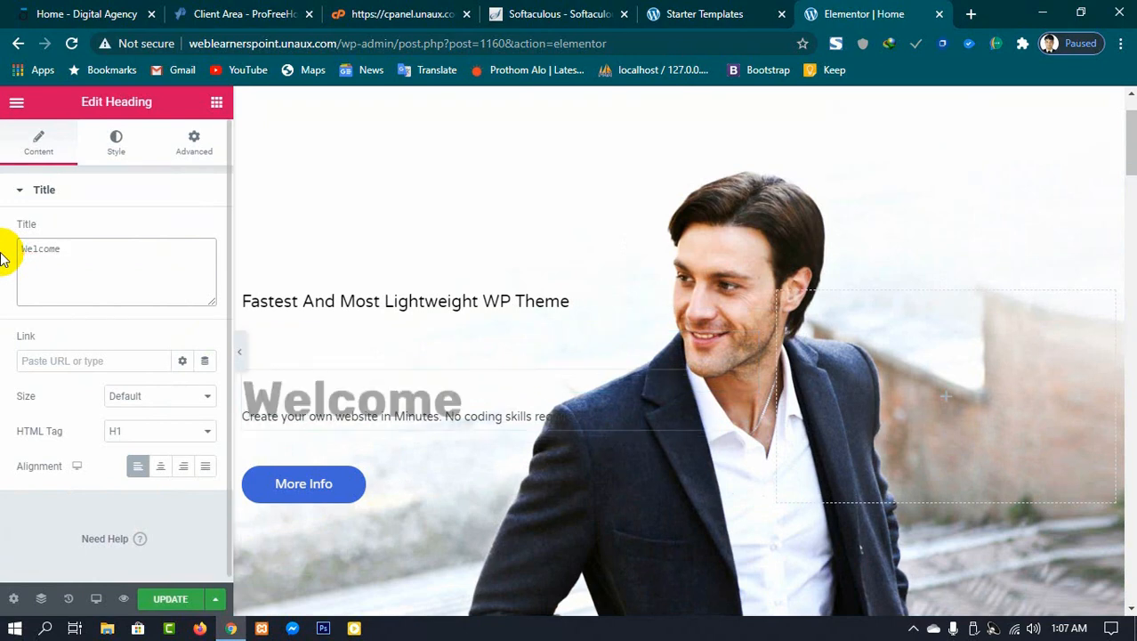
{"action": "type", "text": " to my "}
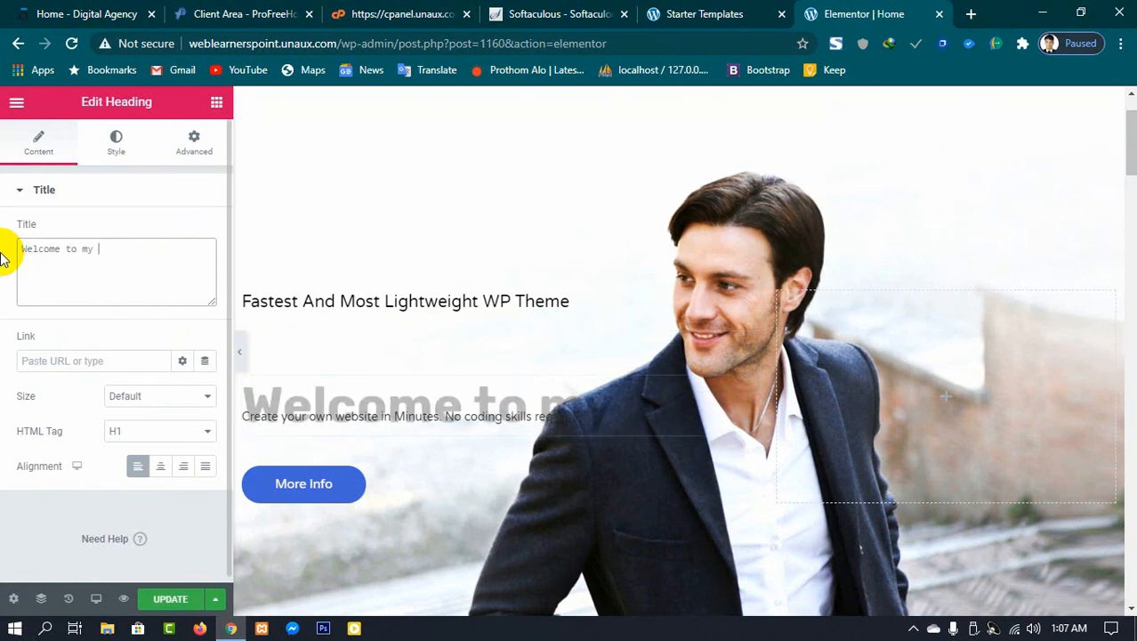
{"action": "type", "text": "Websit"}
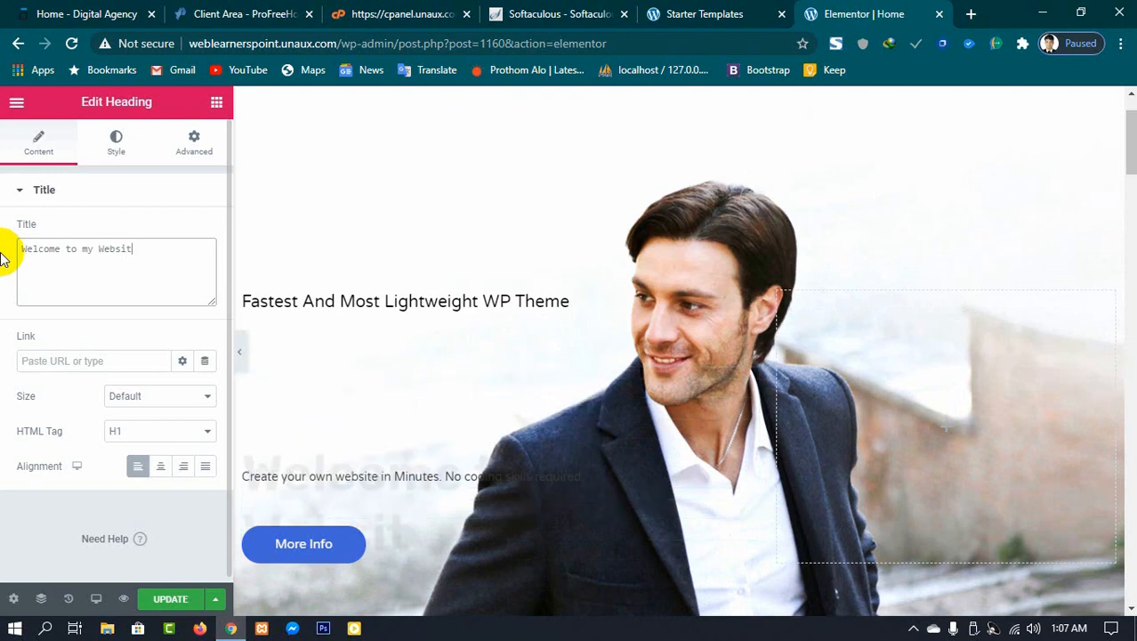
{"action": "type", "text": "e"}
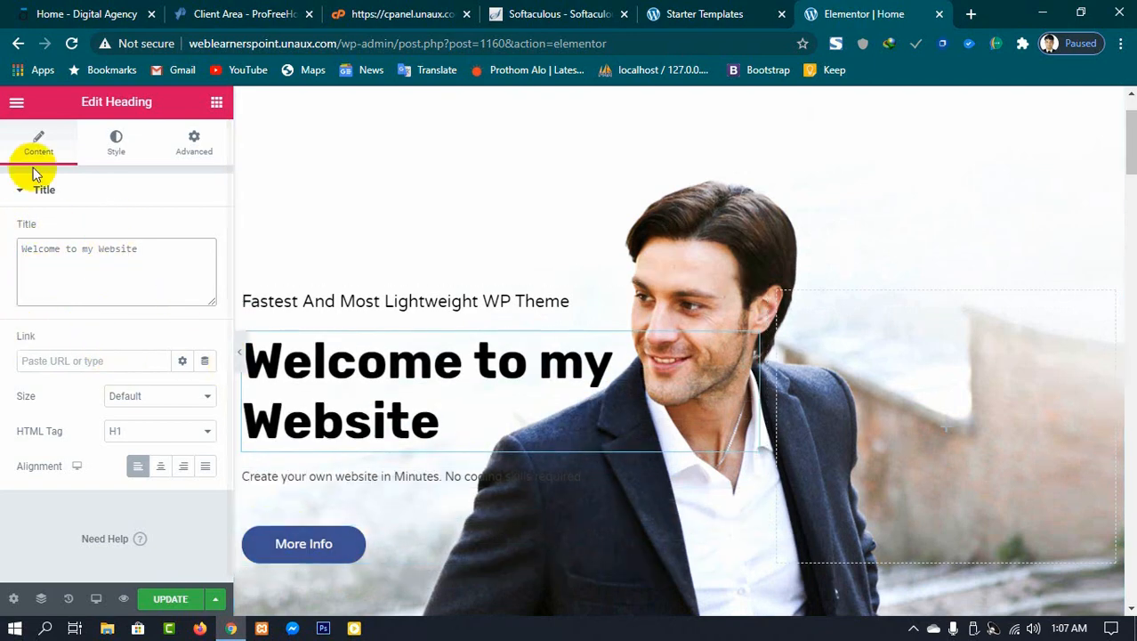
Step: Review the hero description and tagline settings, then update the page to save the new heading
{"action": "left_click", "coordinate": [352, 477]}
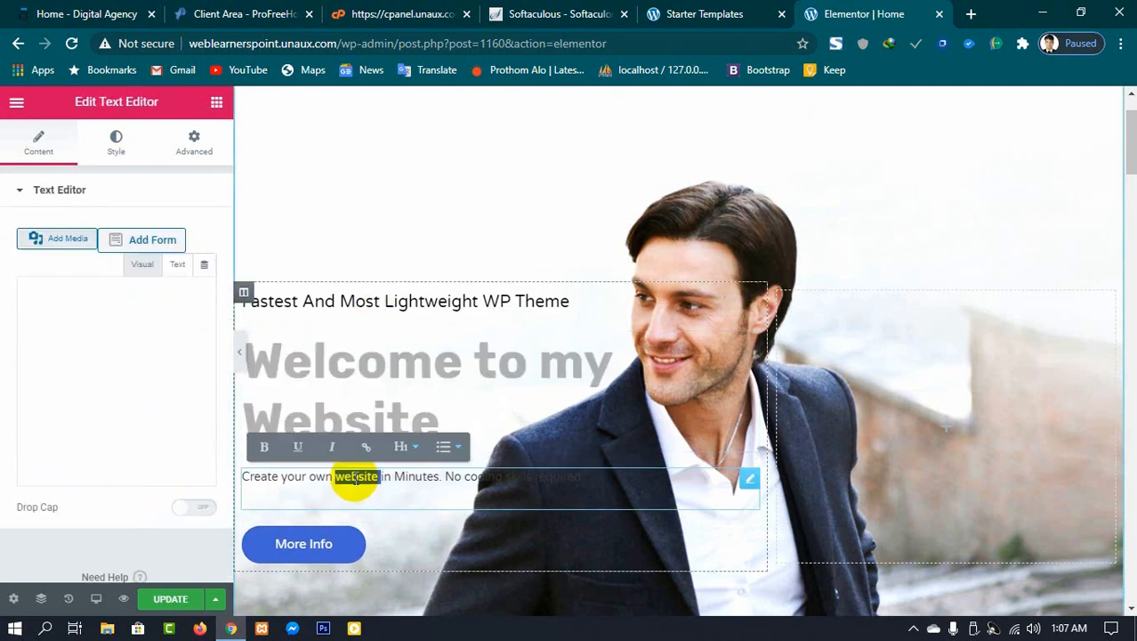
{"action": "triple_click", "coordinate": [354, 477]}
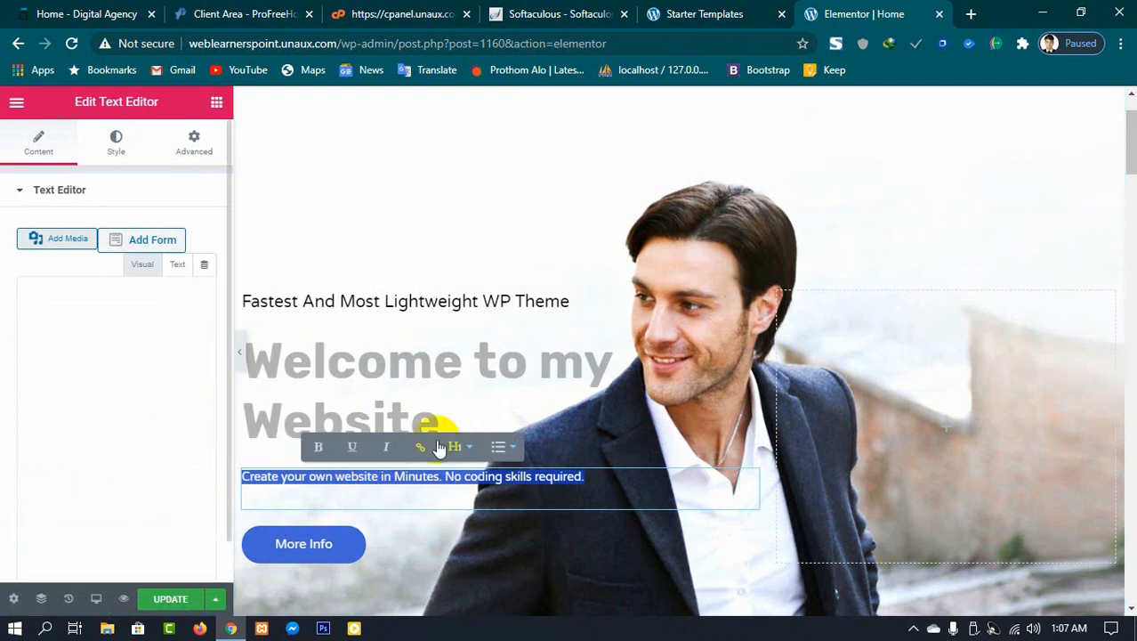
{"action": "left_click", "coordinate": [112, 415]}
{"action": "left_click_drag", "start_coordinate": [112, 415], "coordinate": [12, 358]}
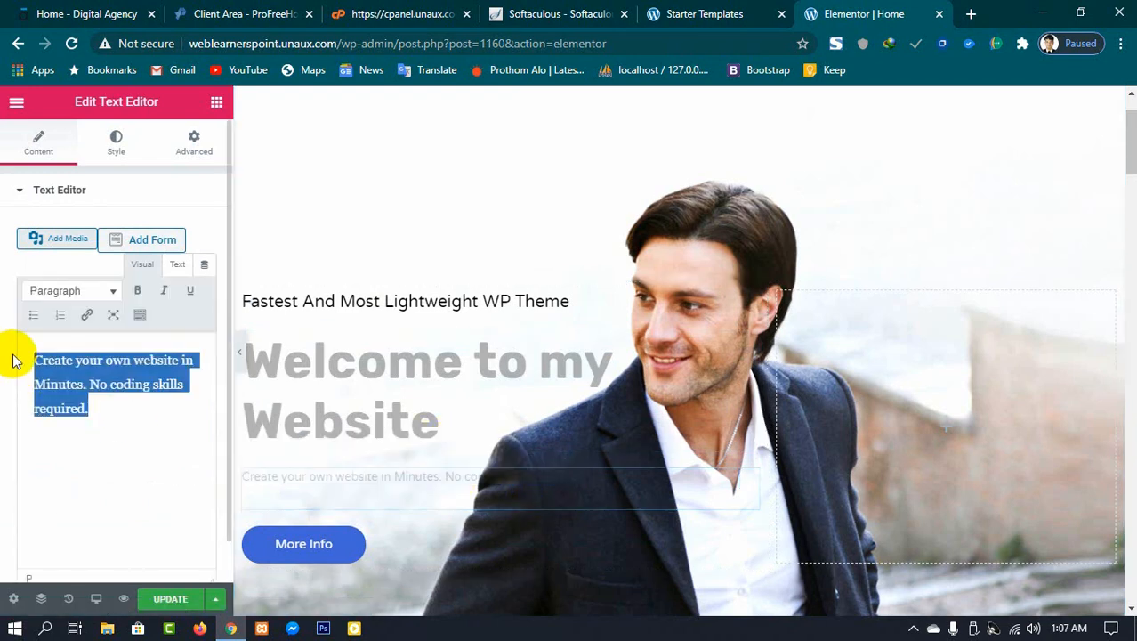
{"action": "left_click", "coordinate": [130, 431]}
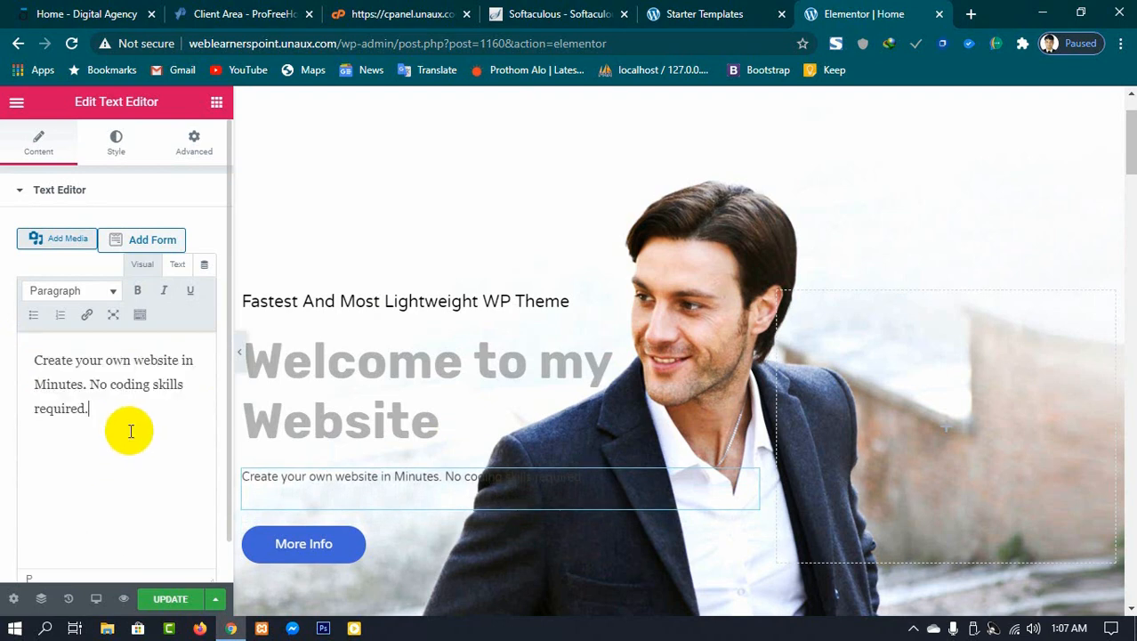
{"action": "left_click", "coordinate": [328, 304]}
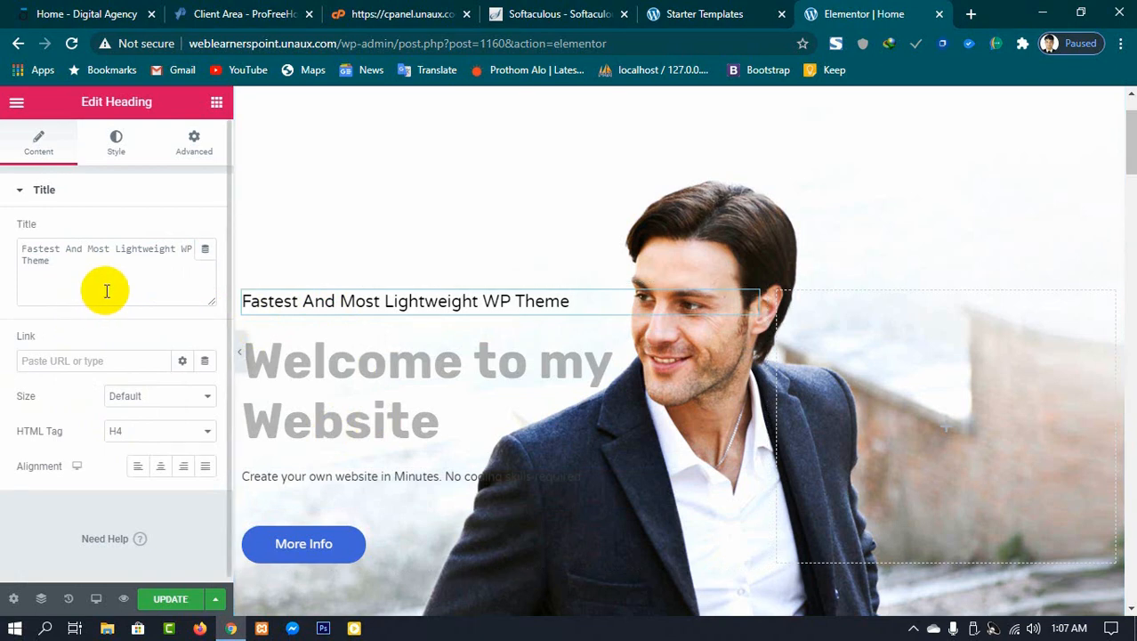
{"action": "scroll", "coordinate": [107, 303], "scroll_direction": "down", "scroll_amount": 1}
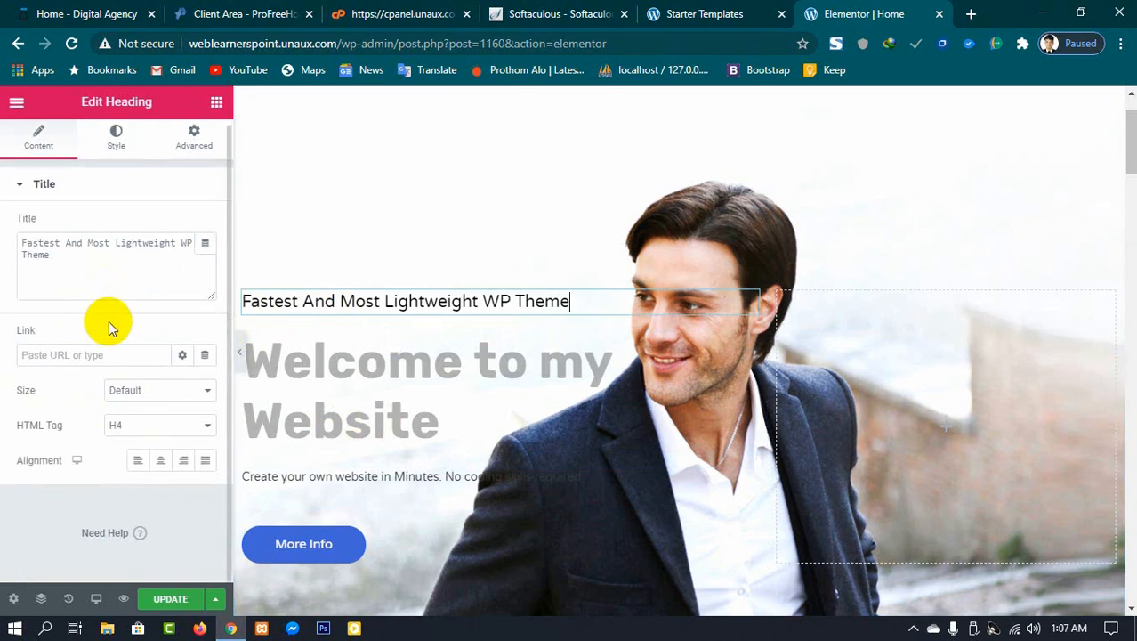
{"action": "left_click", "coordinate": [169, 599]}
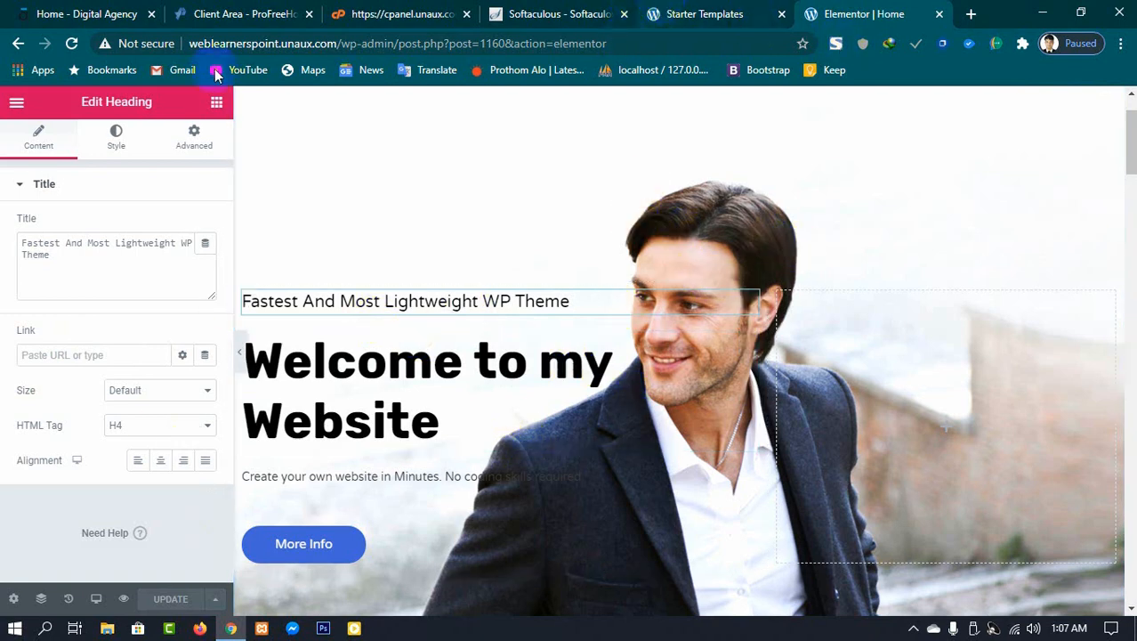
Step: Open the site's homepage address in a new tab and check the updated hero heading
{"action": "left_click_drag", "start_coordinate": [186, 45], "coordinate": [317, 49]}
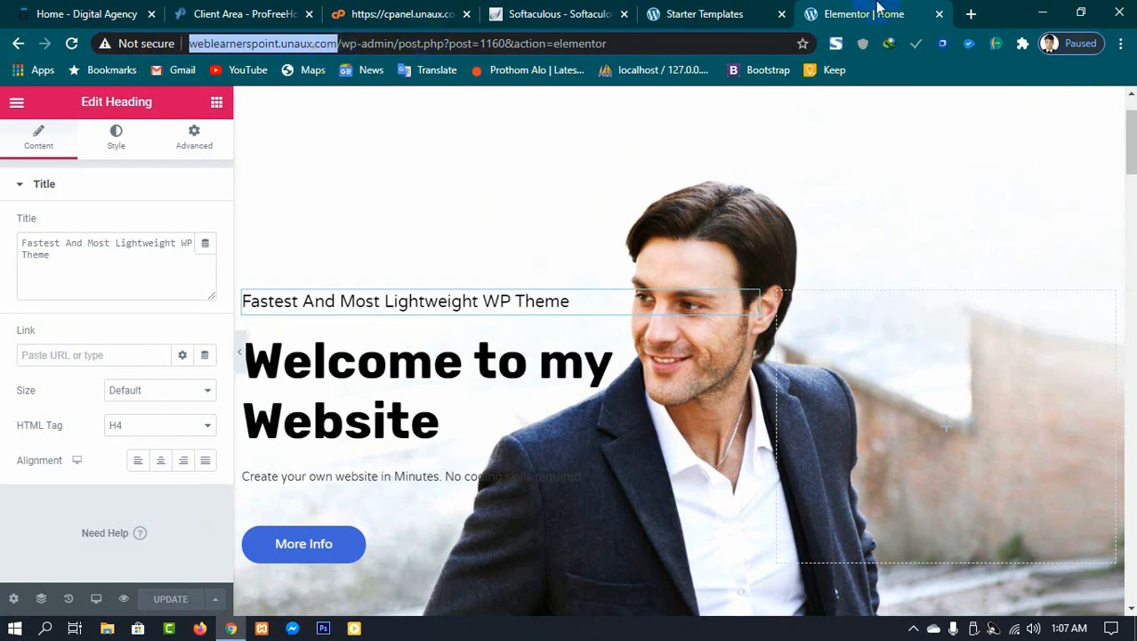
{"action": "left_click", "coordinate": [970, 15]}
{"action": "type", "text": "http://weblearnerspoint.unaux.com/"}
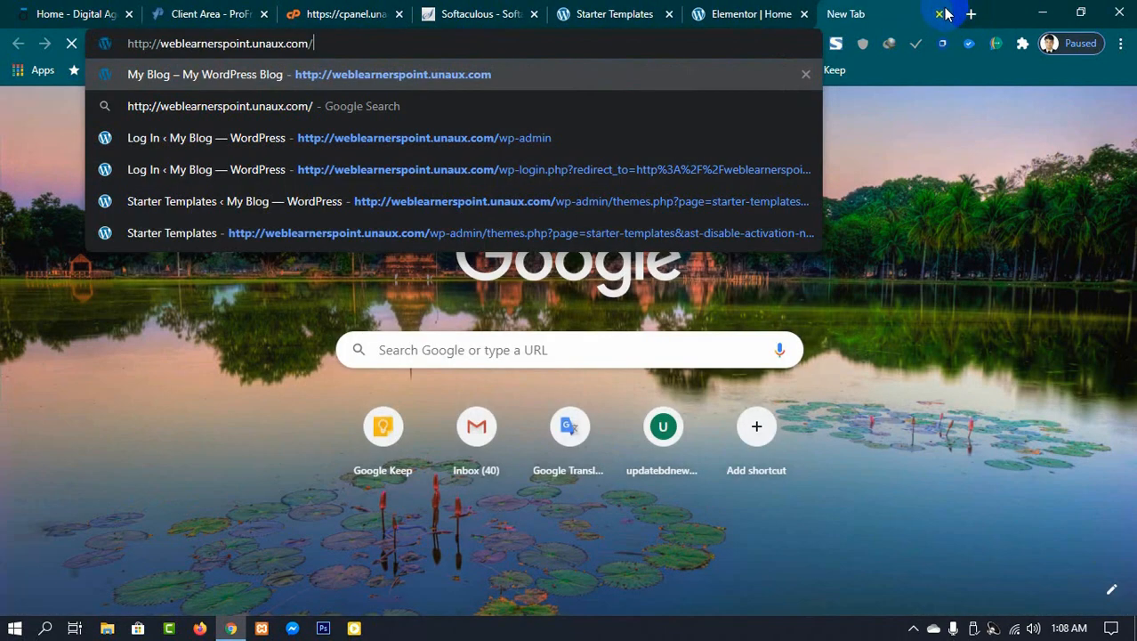
{"action": "key", "text": "Return"}
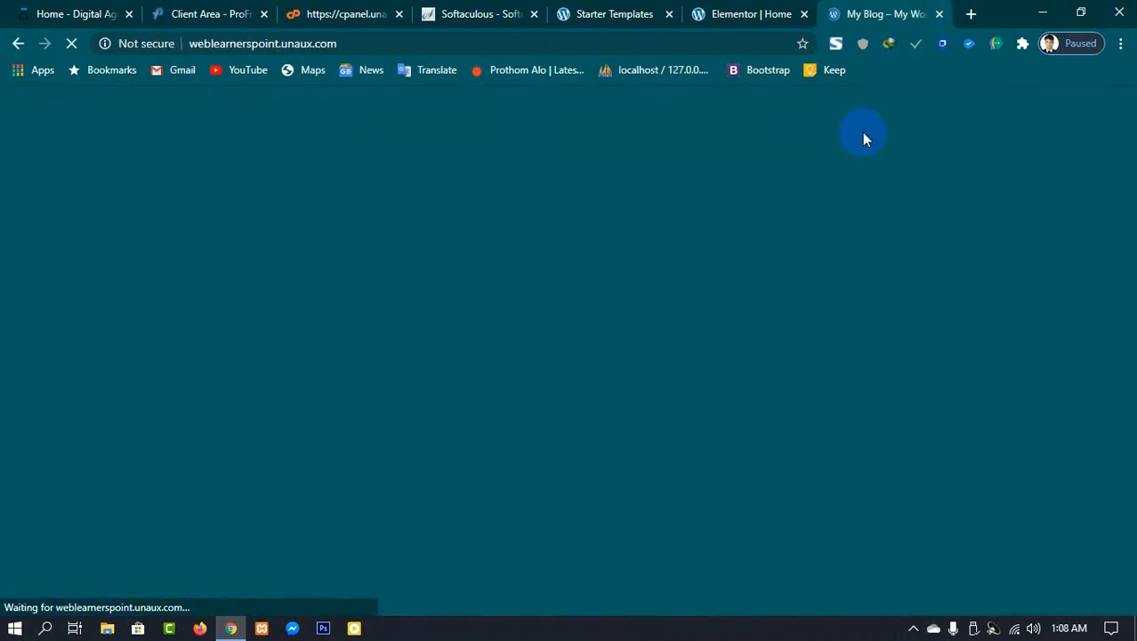
{"action": "scroll", "coordinate": [114, 467], "scroll_direction": "down", "scroll_amount": 3}
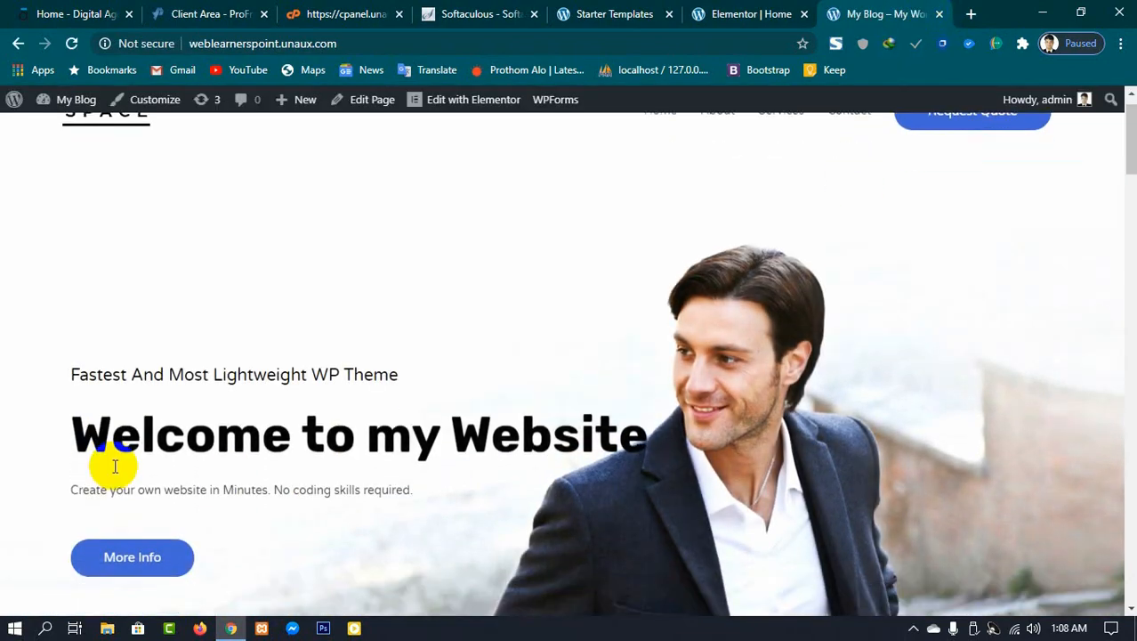
{"action": "scroll", "coordinate": [432, 272], "scroll_direction": "up", "scroll_amount": 2}
{"action": "left_click_drag", "start_coordinate": [76, 381], "coordinate": [629, 375]}
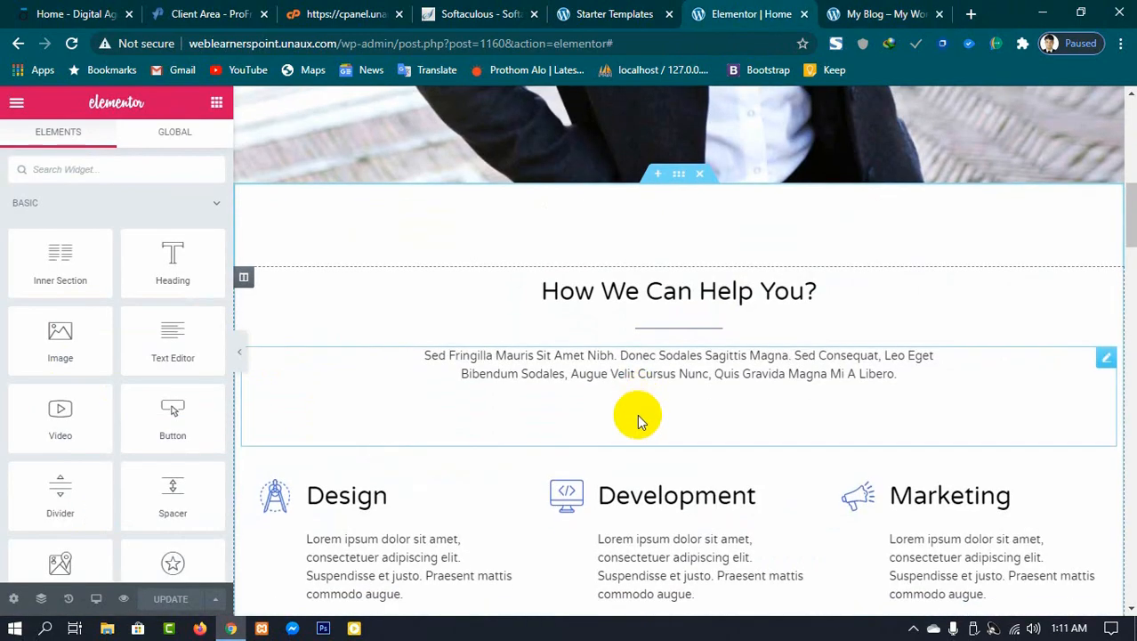
Step: Select the How We Can Help You? heading and the Design image box to view their settings
{"action": "scroll", "coordinate": [431, 366], "scroll_direction": "up", "scroll_amount": 1}
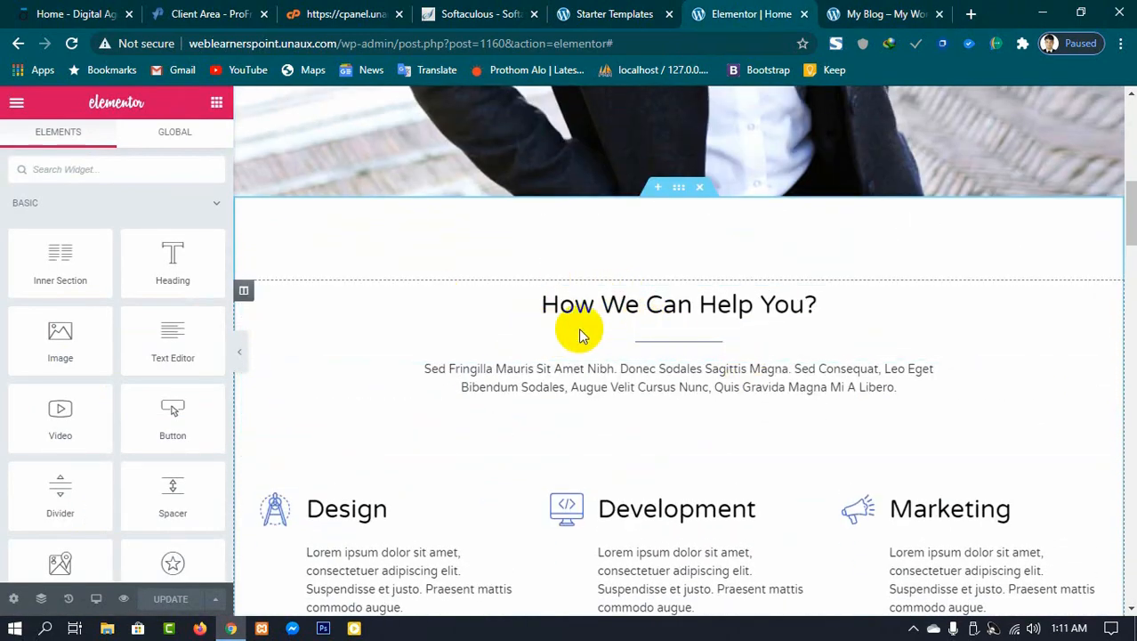
{"action": "left_click", "coordinate": [597, 304]}
{"action": "left_click", "coordinate": [596, 304]}
{"action": "left_click_drag", "start_coordinate": [536, 304], "coordinate": [844, 303]}
{"action": "scroll", "coordinate": [622, 360], "scroll_direction": "down", "scroll_amount": 2}
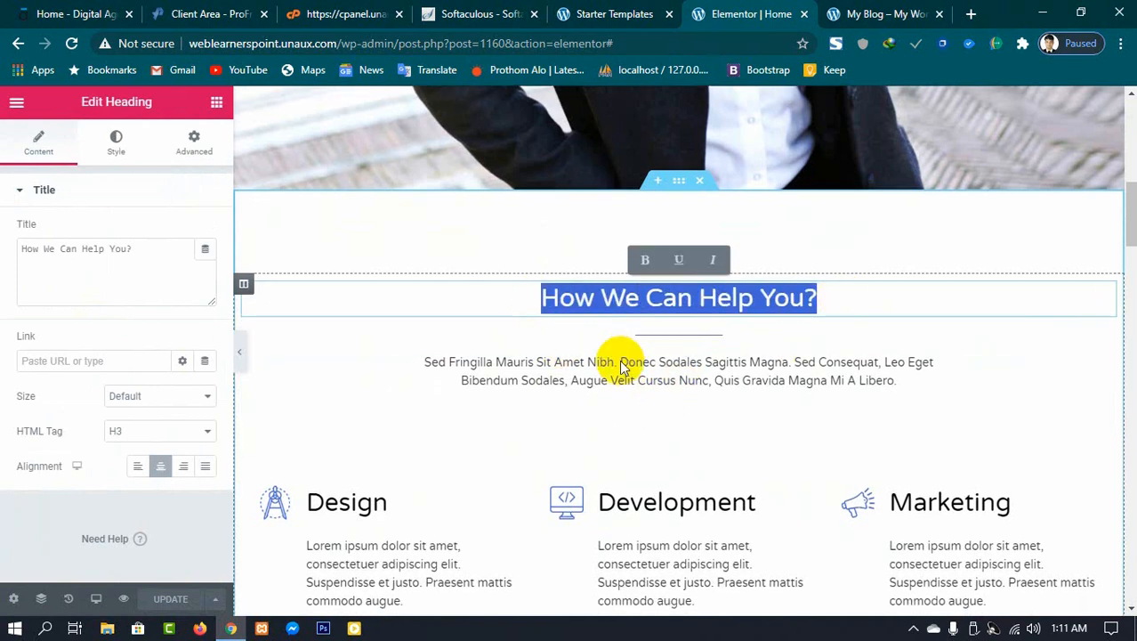
{"action": "left_click", "coordinate": [348, 343]}
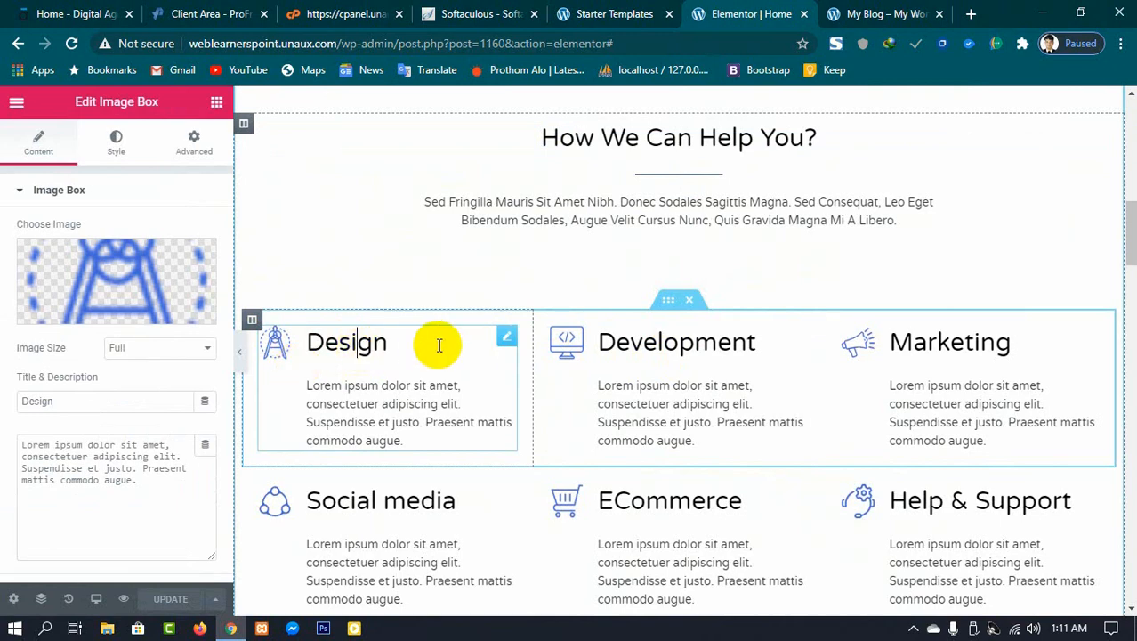
{"action": "left_click_drag", "start_coordinate": [440, 340], "coordinate": [306, 337]}
{"action": "left_click", "coordinate": [280, 347]}
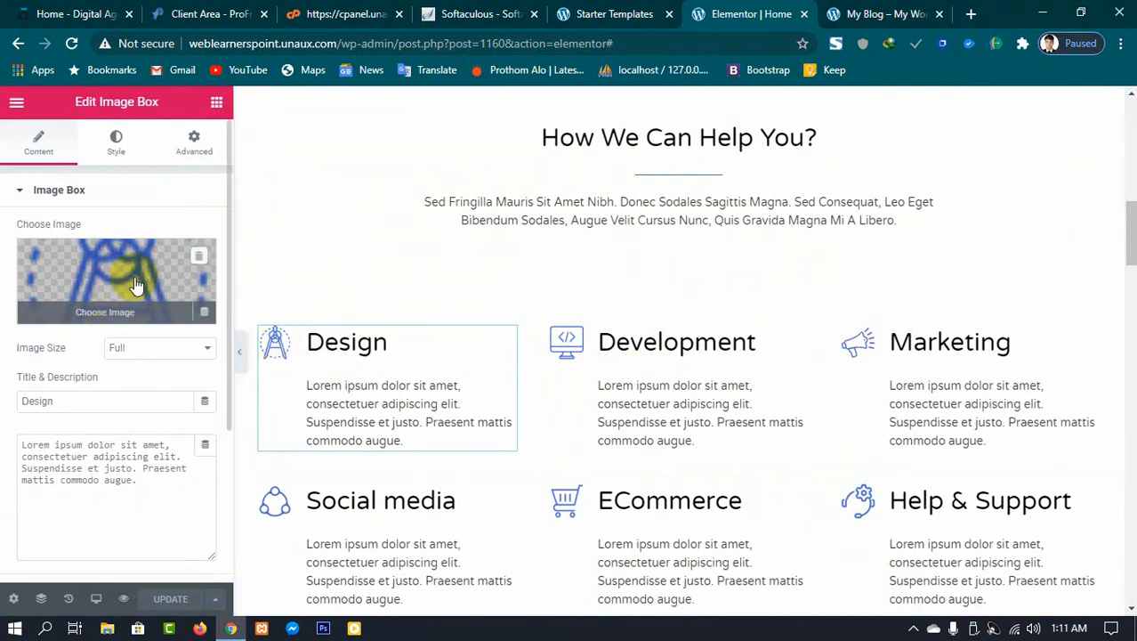
Step: Select the Portfolio heading, a View Products button and the testimonial to view their settings
{"action": "scroll", "coordinate": [706, 368], "scroll_direction": "down", "scroll_amount": 5}
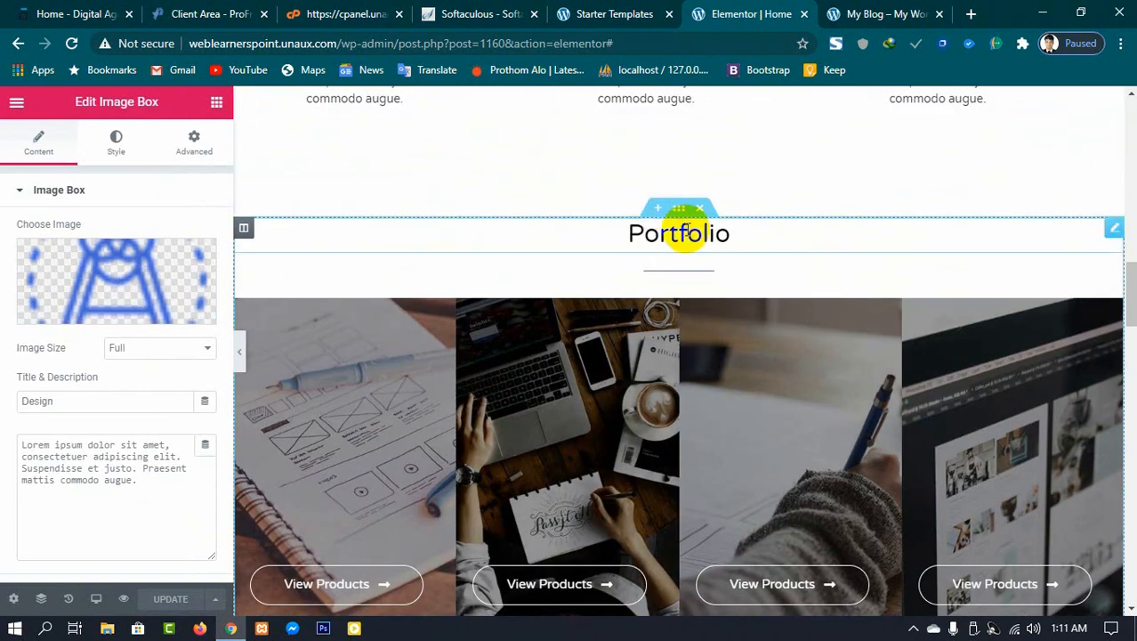
{"action": "left_click", "coordinate": [796, 233]}
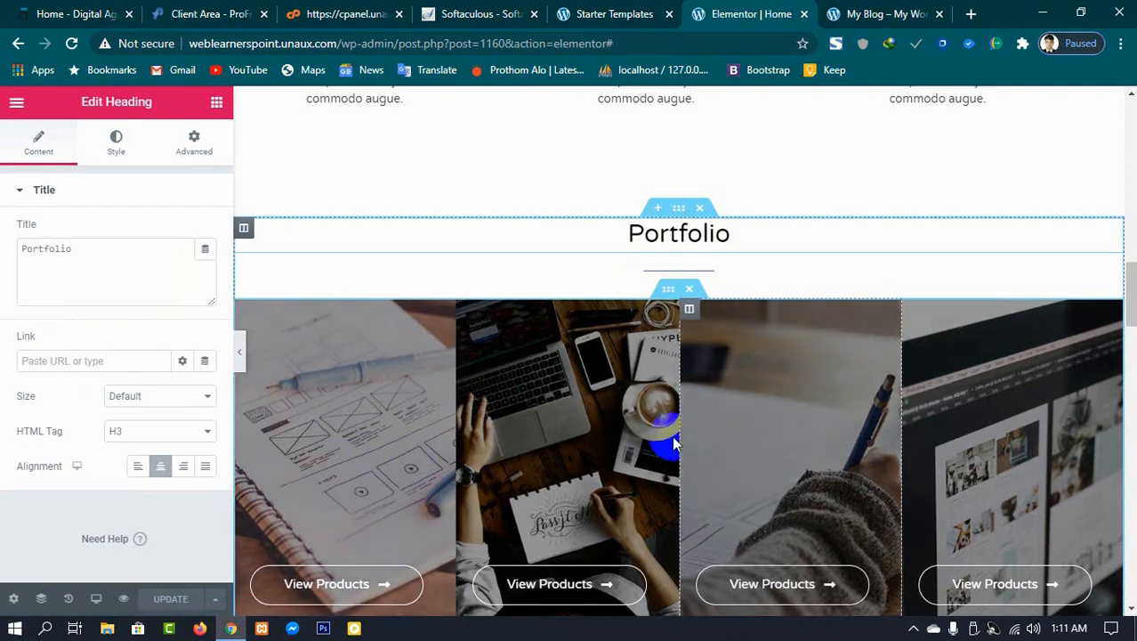
{"action": "left_click", "coordinate": [534, 598]}
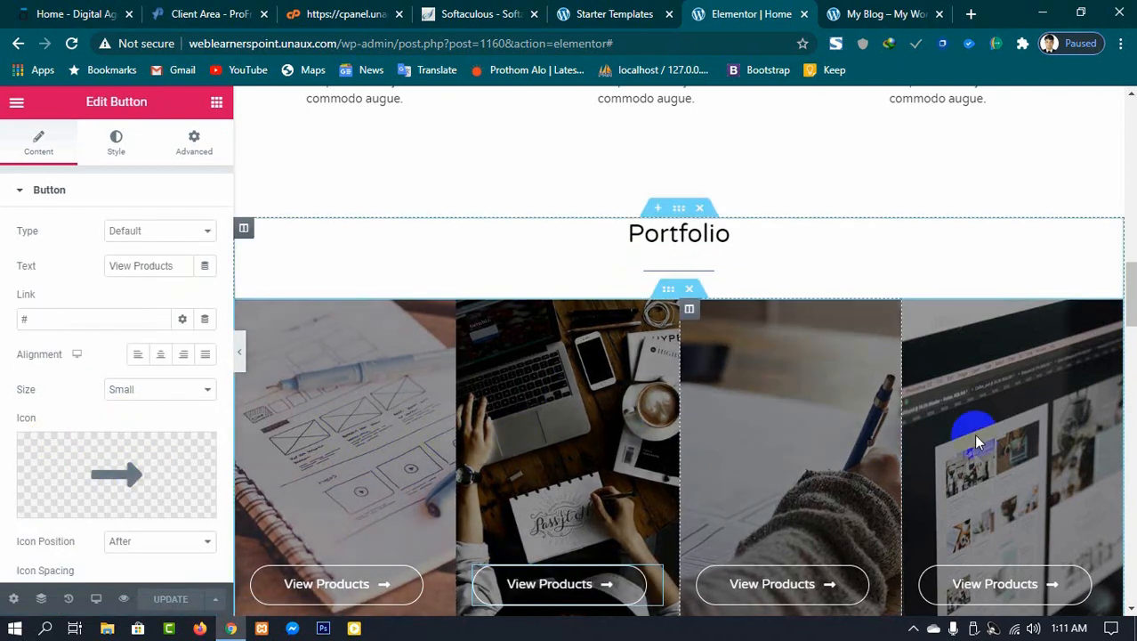
{"action": "scroll", "coordinate": [952, 432], "scroll_direction": "down", "scroll_amount": 5}
{"action": "scroll", "coordinate": [414, 285], "scroll_direction": "down", "scroll_amount": 5}
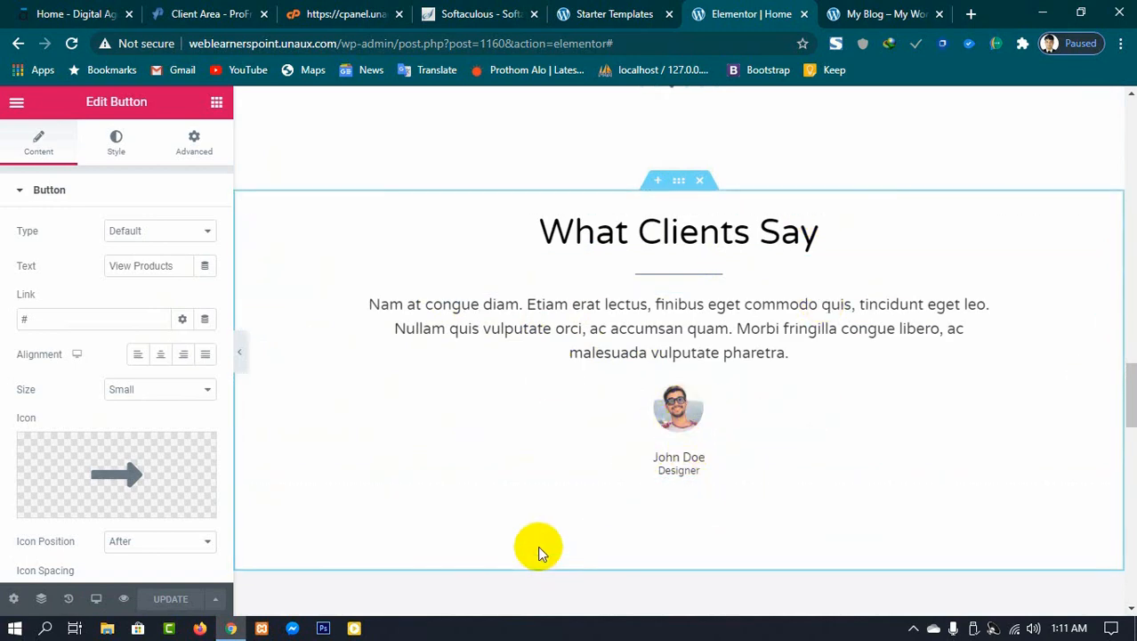
{"action": "scroll", "coordinate": [542, 550], "scroll_direction": "down", "scroll_amount": 2}
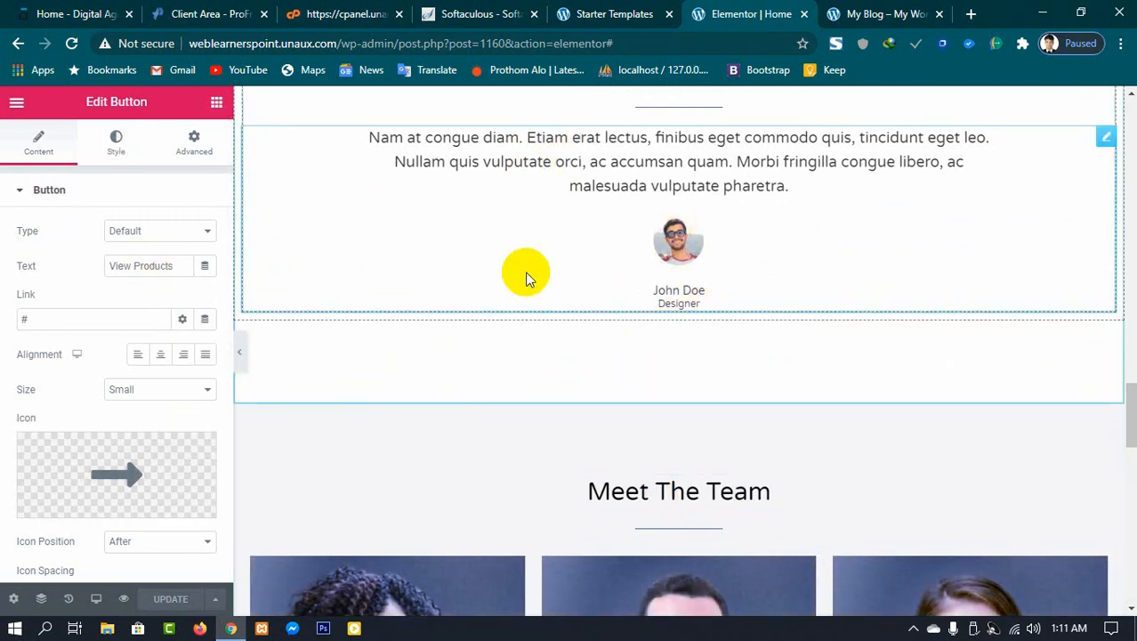
{"action": "left_click", "coordinate": [500, 157]}
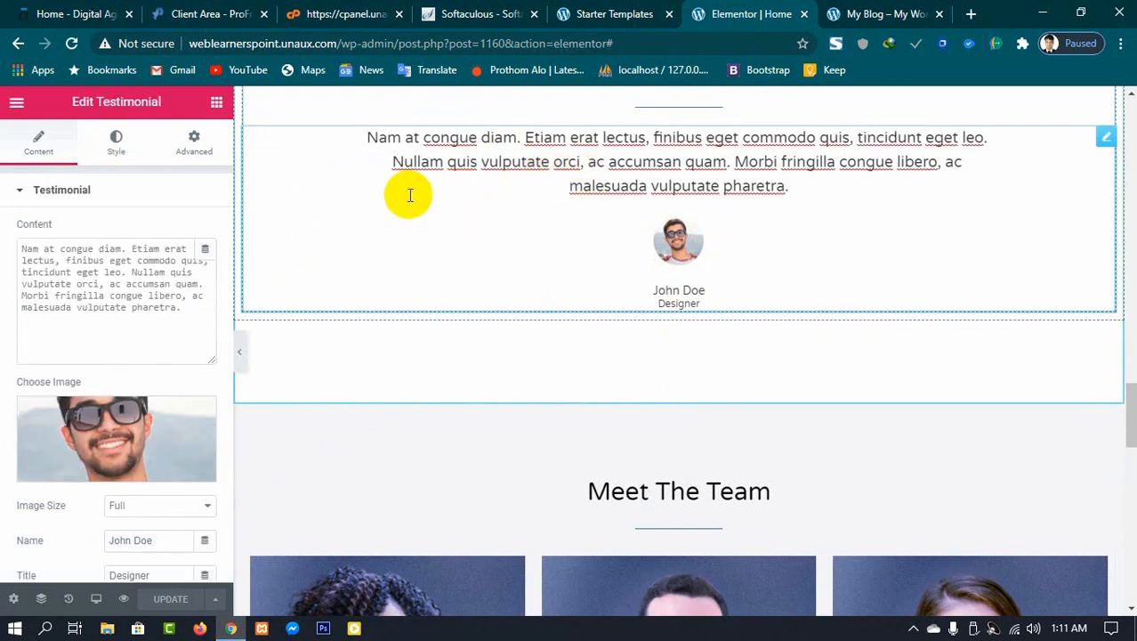
{"action": "left_click", "coordinate": [113, 424]}
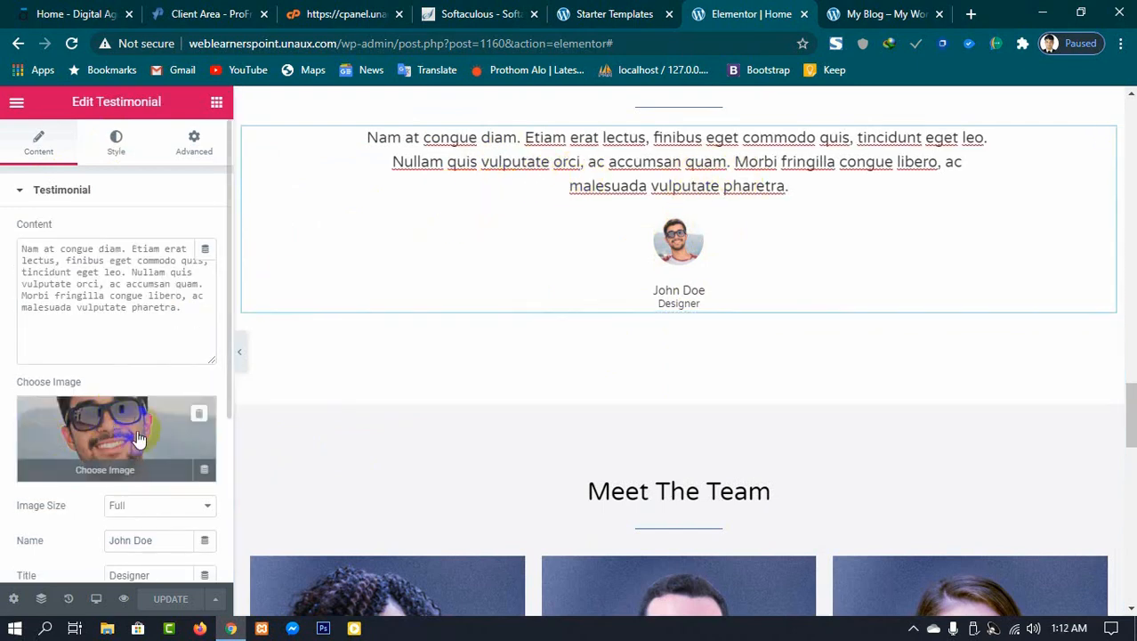
Step: Browse the remaining page sections and open the Elementor main menu
{"action": "scroll", "coordinate": [135, 437], "scroll_direction": "down", "scroll_amount": 1}
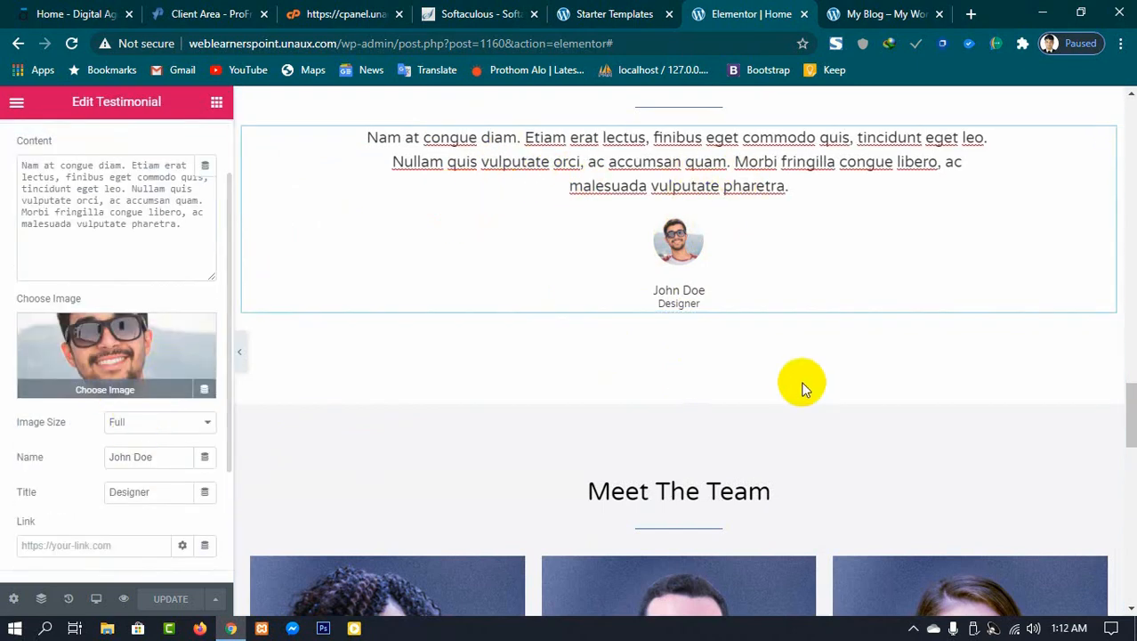
{"action": "scroll", "coordinate": [756, 396], "scroll_direction": "down", "scroll_amount": 6}
{"action": "scroll", "coordinate": [489, 378], "scroll_direction": "down", "scroll_amount": 5}
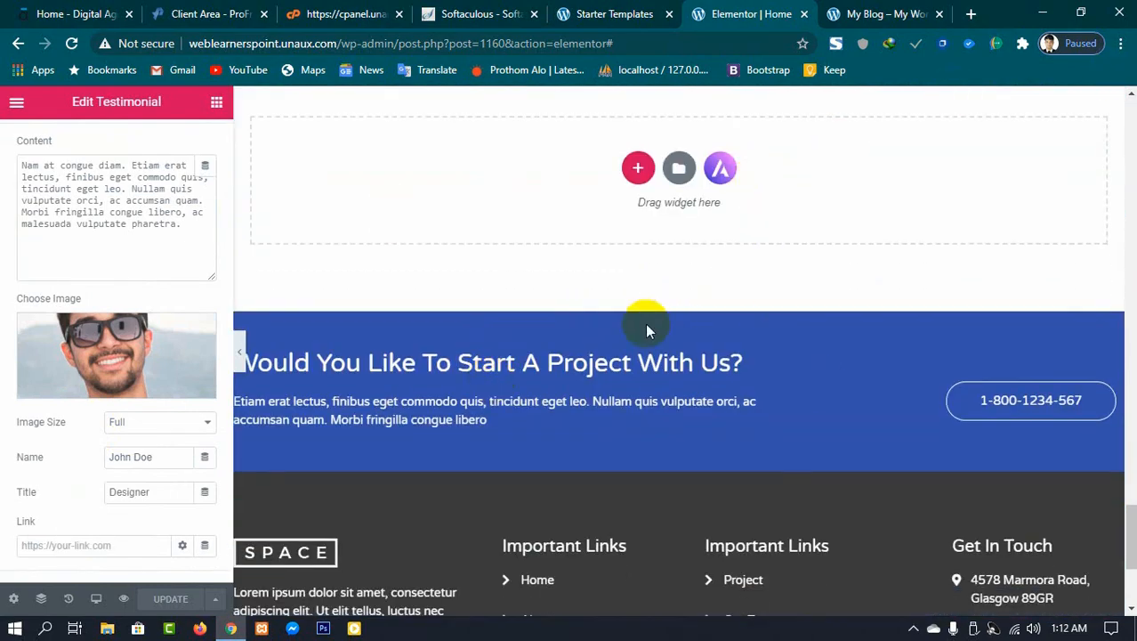
{"action": "scroll", "coordinate": [647, 326], "scroll_direction": "down", "scroll_amount": 4}
{"action": "scroll", "coordinate": [721, 356], "scroll_direction": "up", "scroll_amount": 3}
{"action": "scroll", "coordinate": [730, 359], "scroll_direction": "up", "scroll_amount": 10}
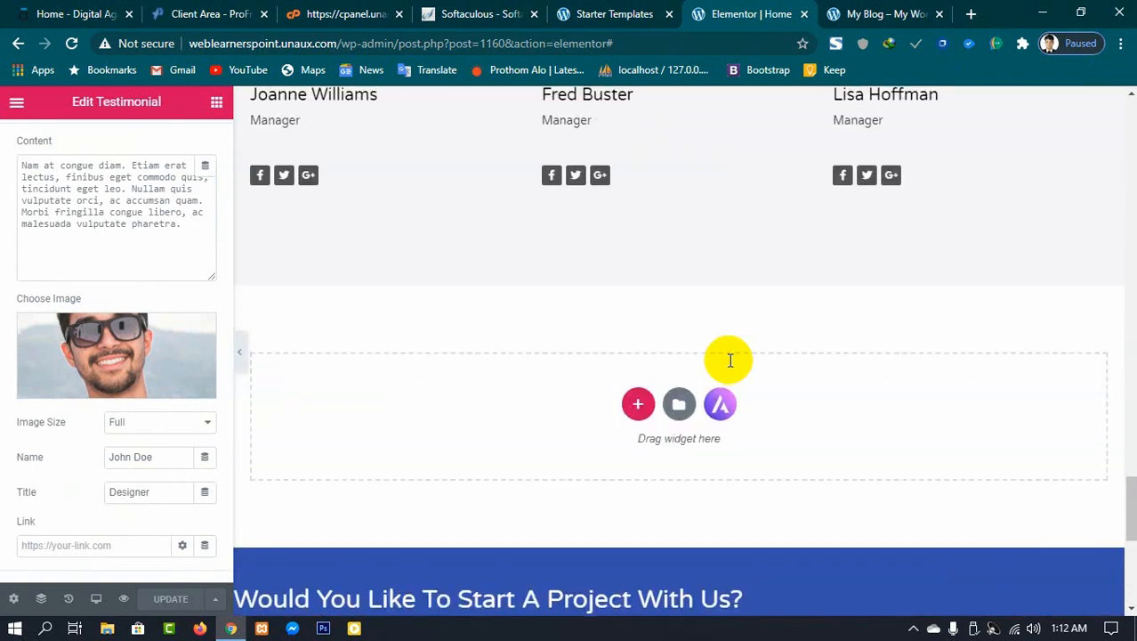
{"action": "left_click", "coordinate": [17, 104]}
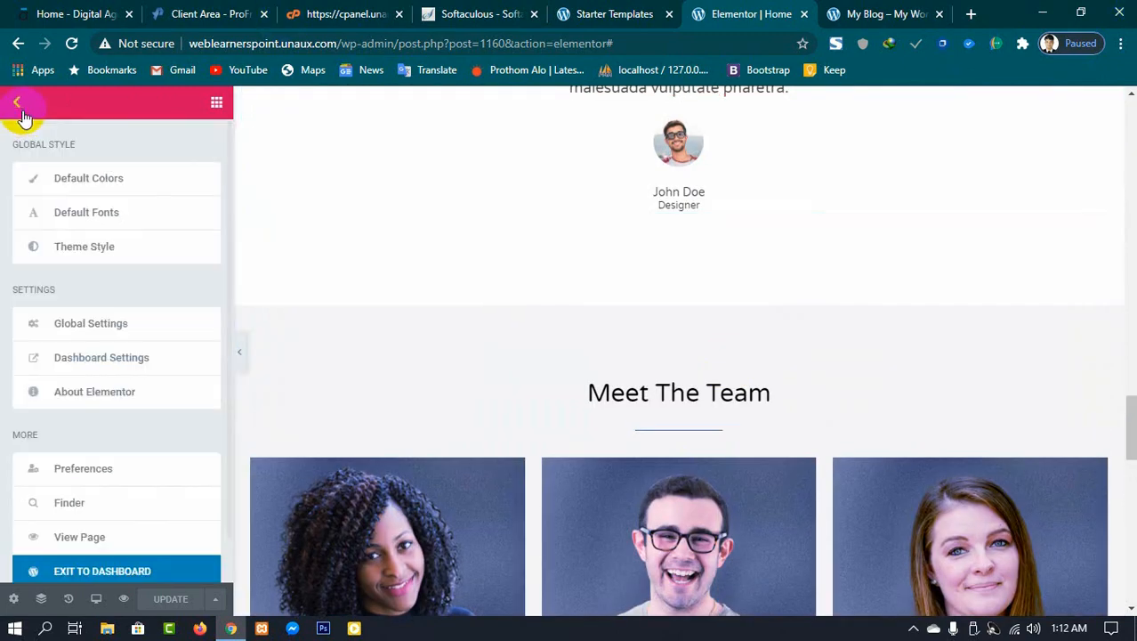
{"action": "scroll", "coordinate": [881, 304], "scroll_direction": "up", "scroll_amount": 7}
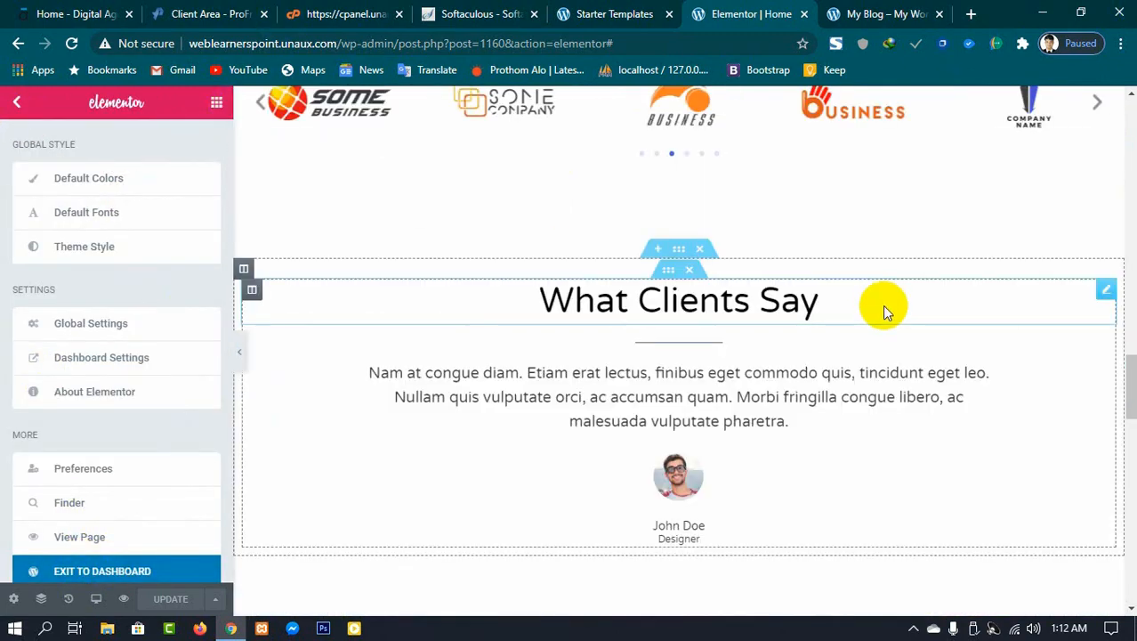
{"action": "left_click_drag", "start_coordinate": [1133, 358], "coordinate": [1131, 91]}
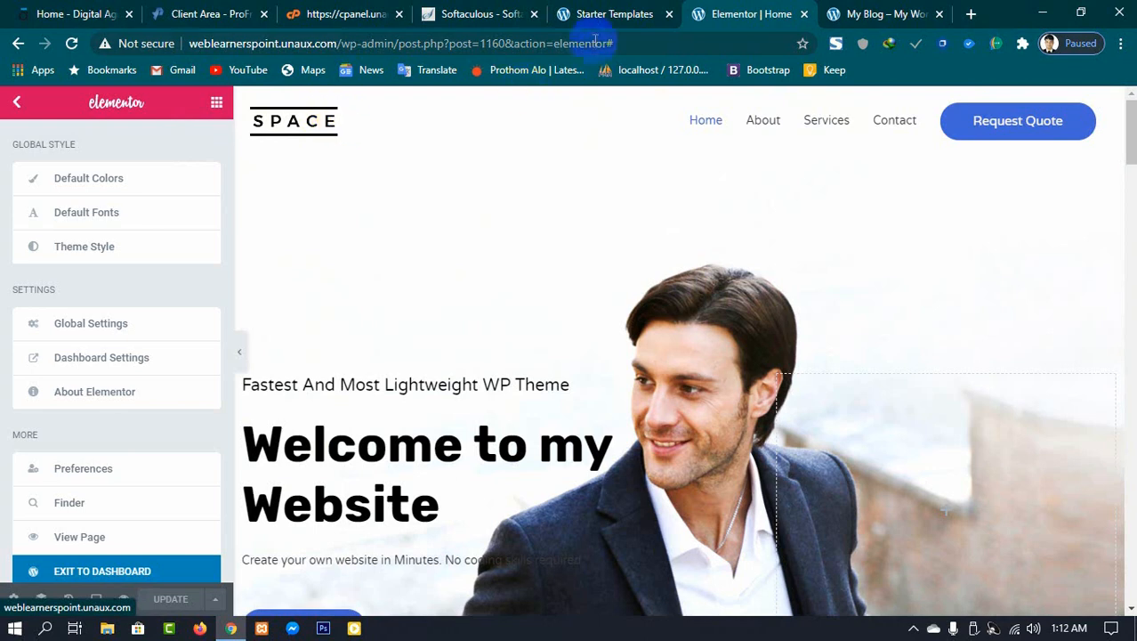
Step: Open the theme Customizer in a new tab from the WordPress dashboard
{"action": "left_click", "coordinate": [583, 13]}
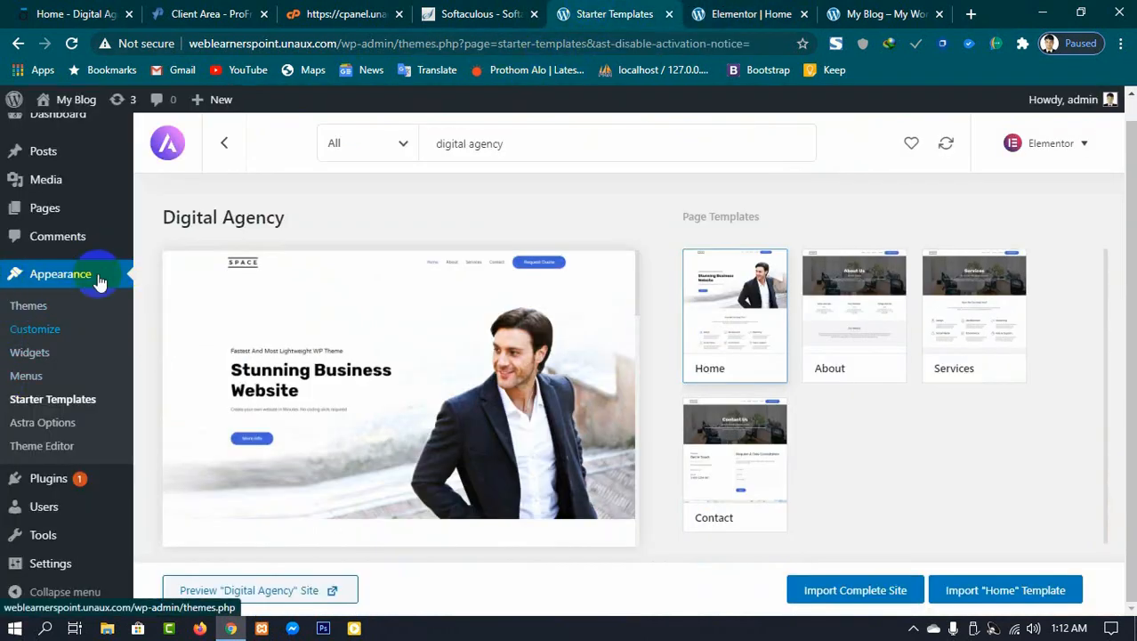
{"action": "right_click", "coordinate": [34, 331]}
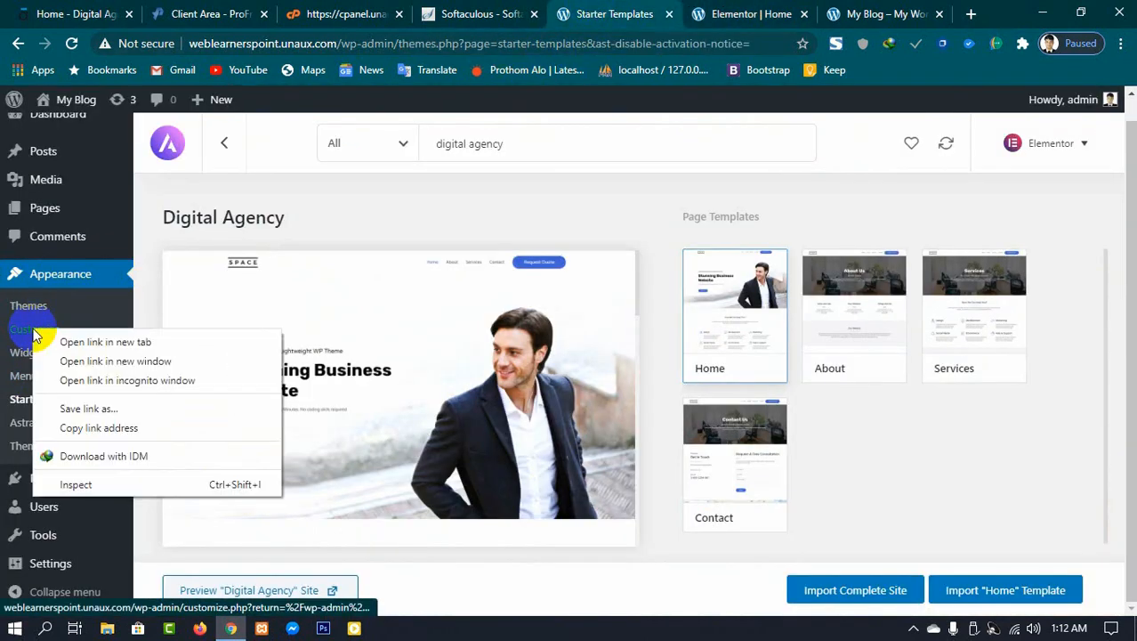
{"action": "left_click", "coordinate": [71, 342]}
{"action": "left_click", "coordinate": [655, 9]}
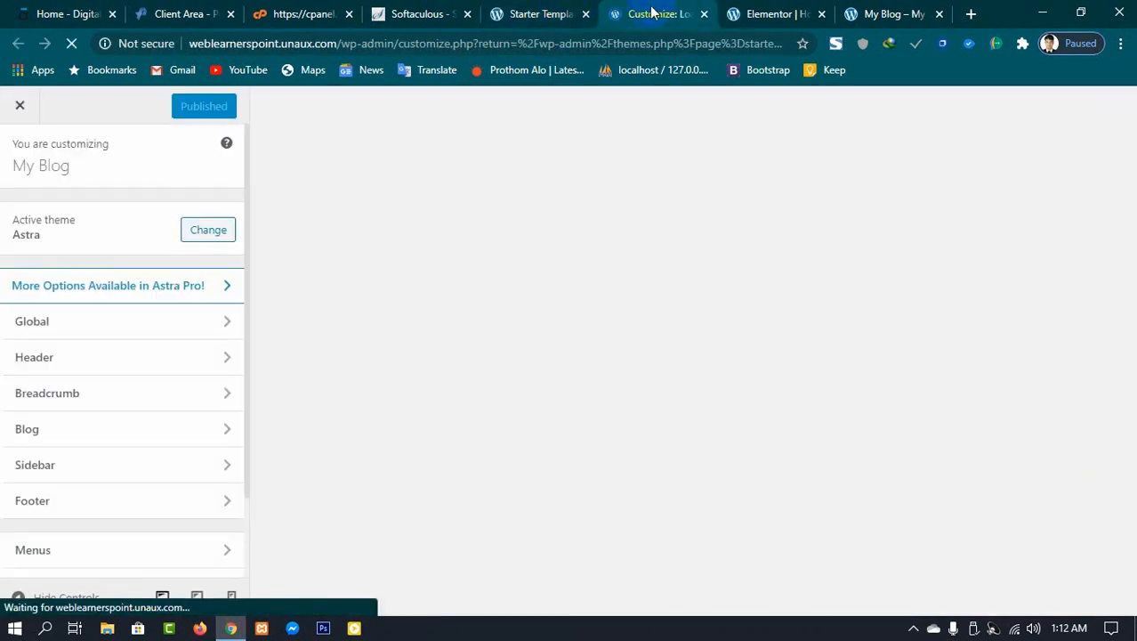
Step: Open the header's Site Identity section and review the logo, site title and tagline settings
{"action": "left_click", "coordinate": [84, 361]}
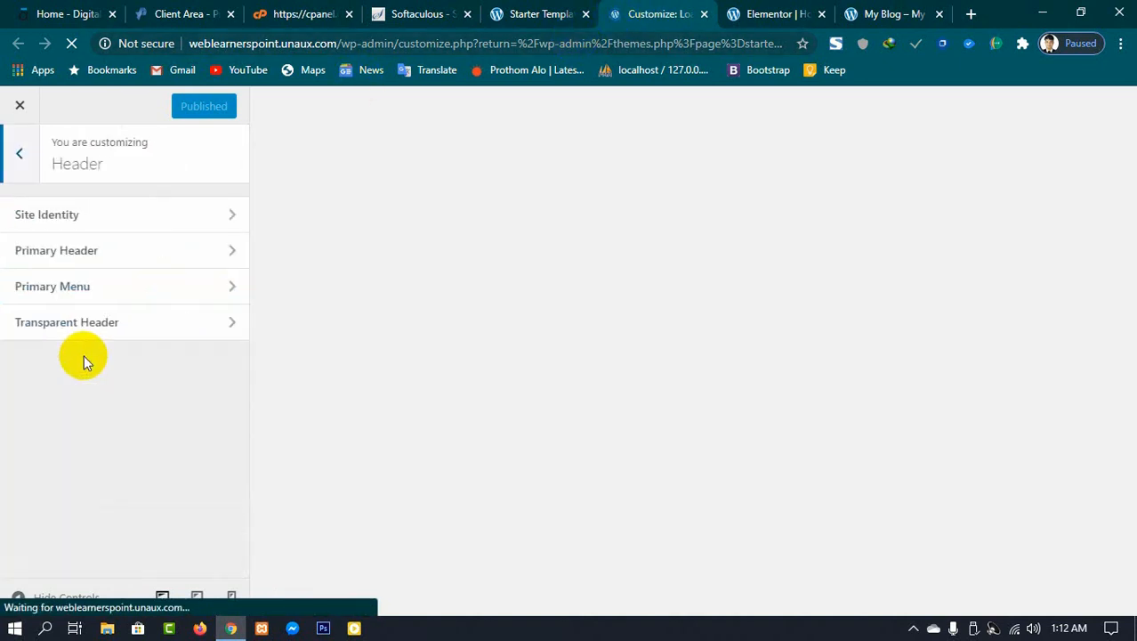
{"action": "left_click", "coordinate": [90, 219]}
{"action": "scroll", "coordinate": [81, 302], "scroll_direction": "down", "scroll_amount": 2}
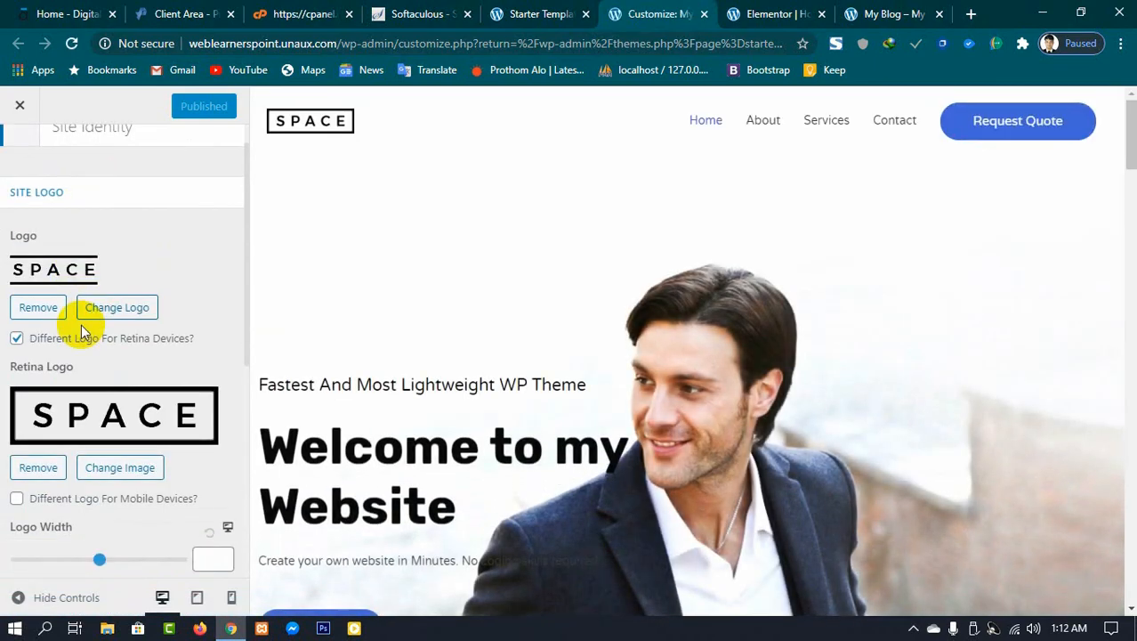
{"action": "scroll", "coordinate": [53, 267], "scroll_direction": "up", "scroll_amount": 2}
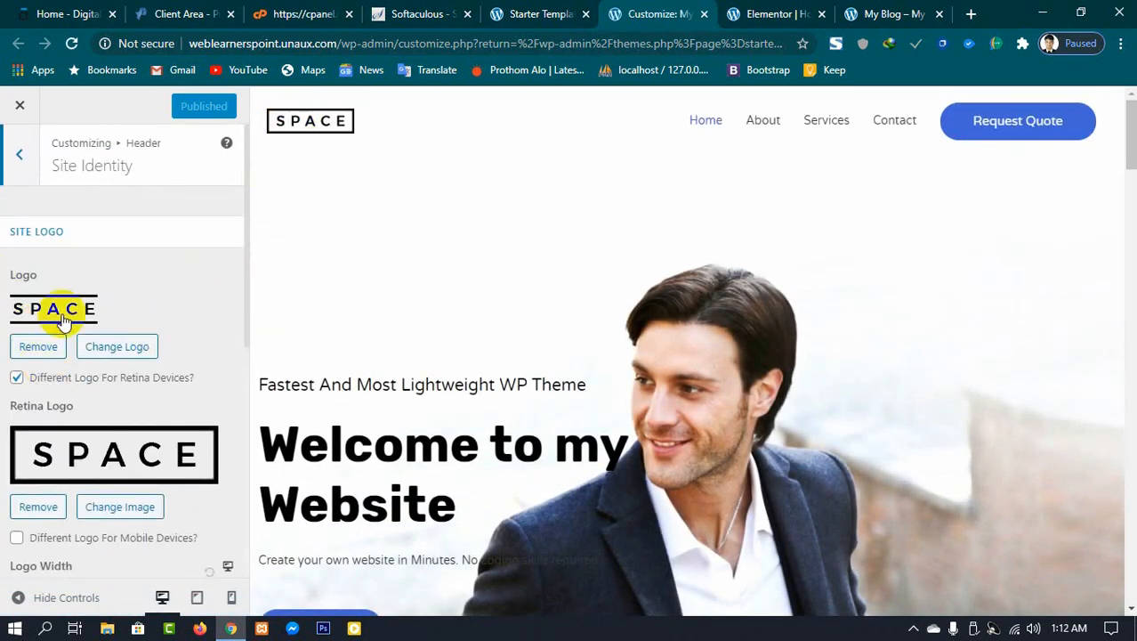
{"action": "scroll", "coordinate": [89, 338], "scroll_direction": "down", "scroll_amount": 1}
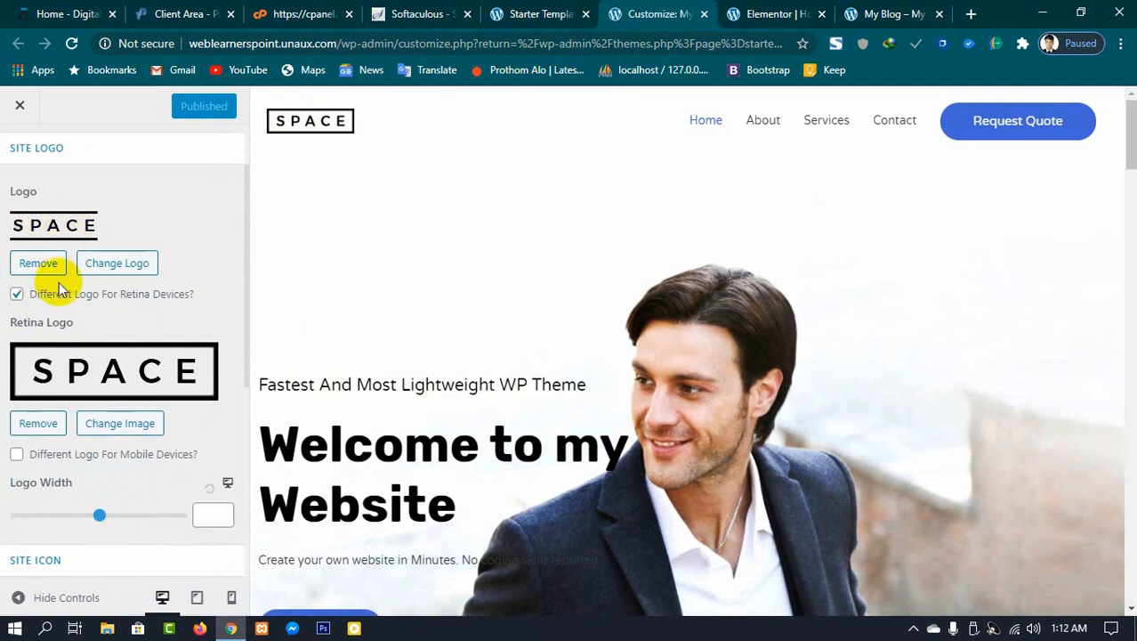
{"action": "scroll", "coordinate": [89, 368], "scroll_direction": "down", "scroll_amount": 2}
{"action": "scroll", "coordinate": [81, 374], "scroll_direction": "down", "scroll_amount": 2}
{"action": "scroll", "coordinate": [75, 347], "scroll_direction": "up", "scroll_amount": 3}
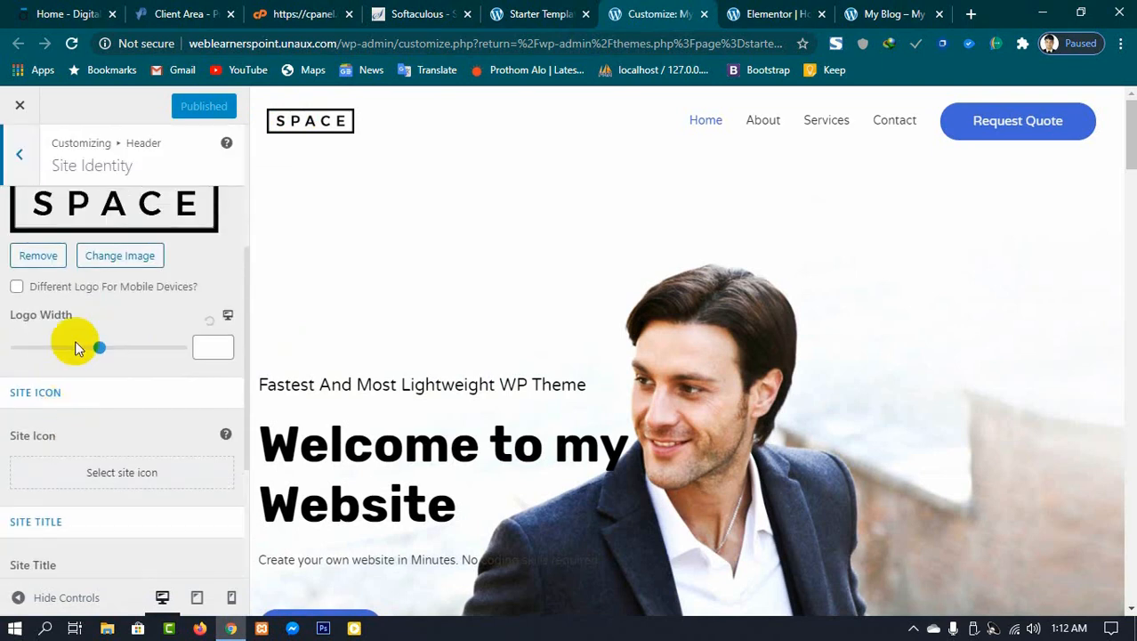
{"action": "scroll", "coordinate": [145, 465], "scroll_direction": "down", "scroll_amount": 3}
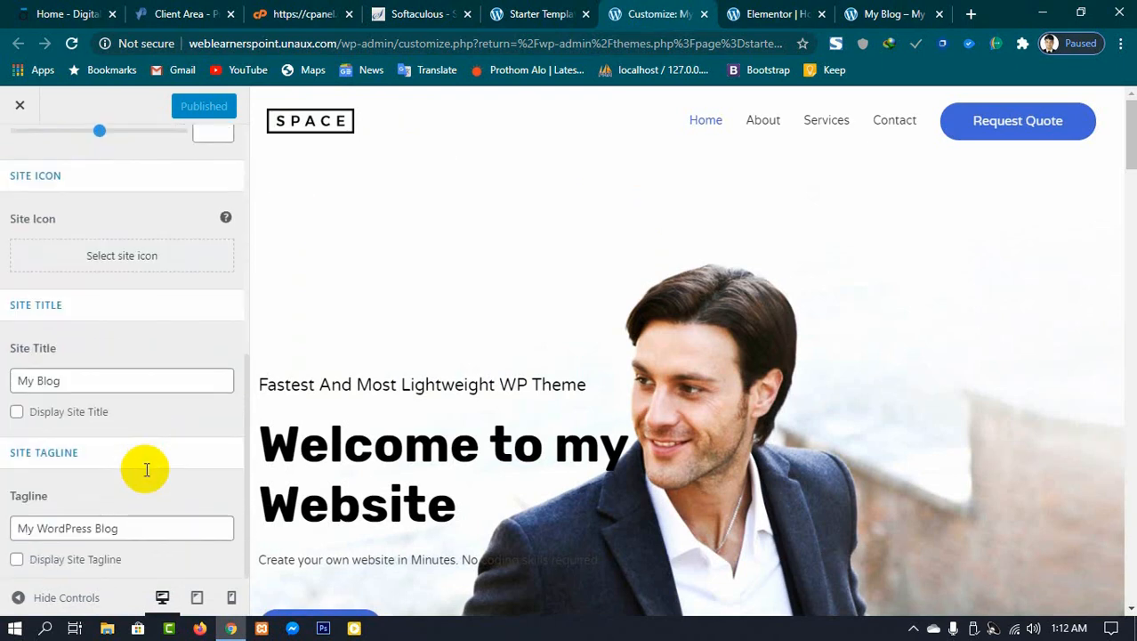
{"action": "scroll", "coordinate": [145, 464], "scroll_direction": "up", "scroll_amount": 5}
Step: Return to the Customizer's main sections and open the Menus section
{"action": "left_click", "coordinate": [19, 154]}
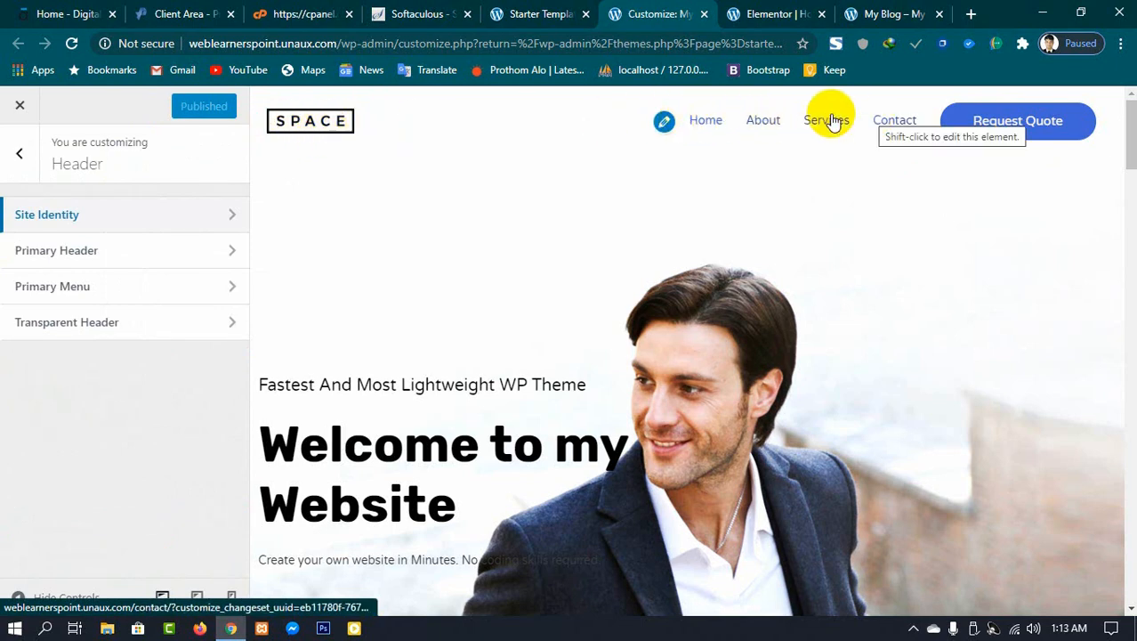
{"action": "left_click", "coordinate": [17, 160]}
{"action": "scroll", "coordinate": [89, 480], "scroll_direction": "down", "scroll_amount": 2}
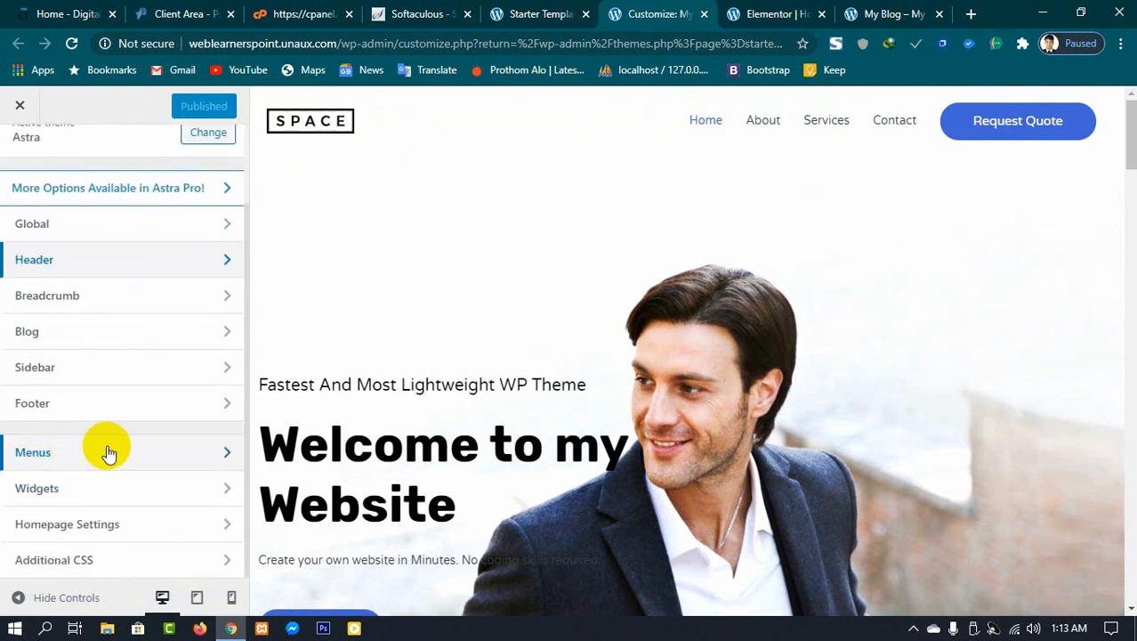
{"action": "left_click", "coordinate": [107, 451]}
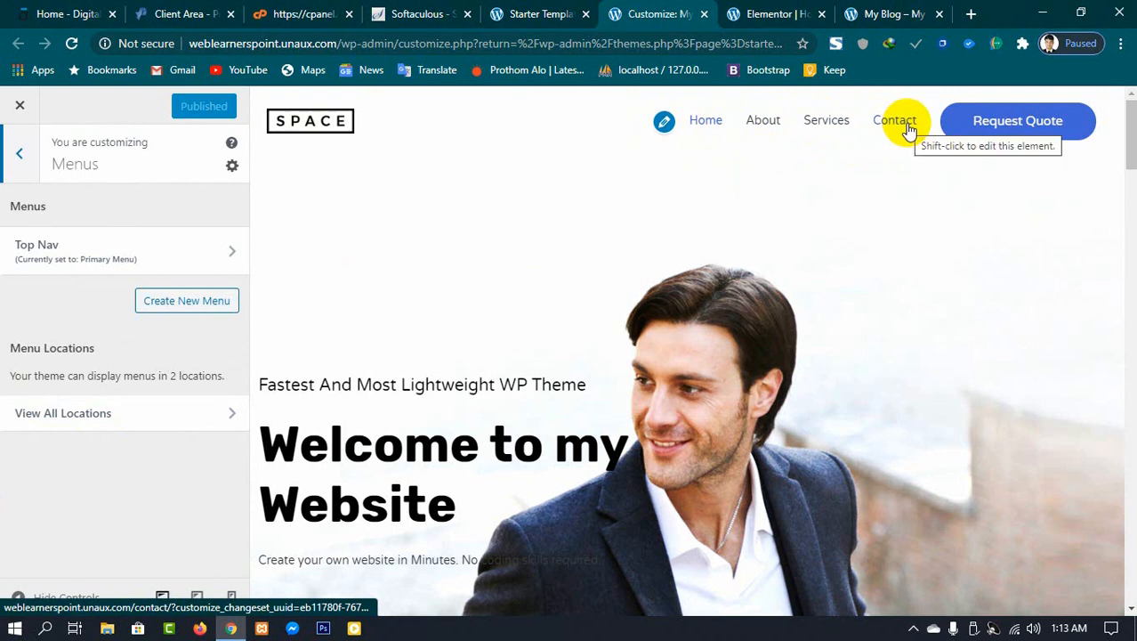
Step: Open the dashboard's Menus admin page in a new tab
{"action": "left_click", "coordinate": [536, 14]}
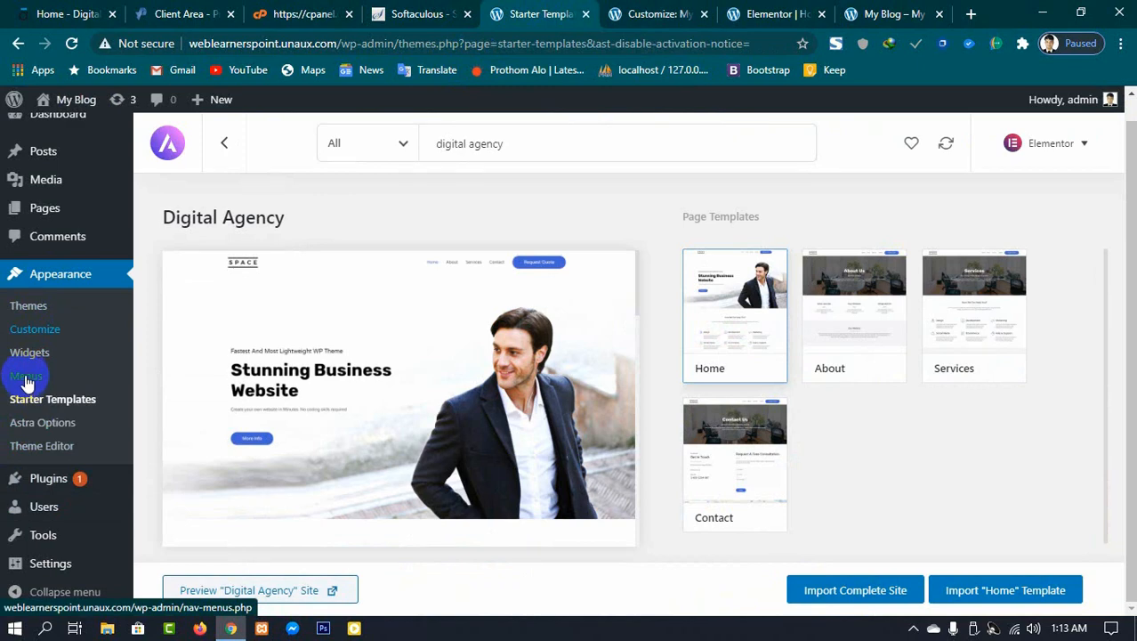
{"action": "right_click", "coordinate": [26, 377]}
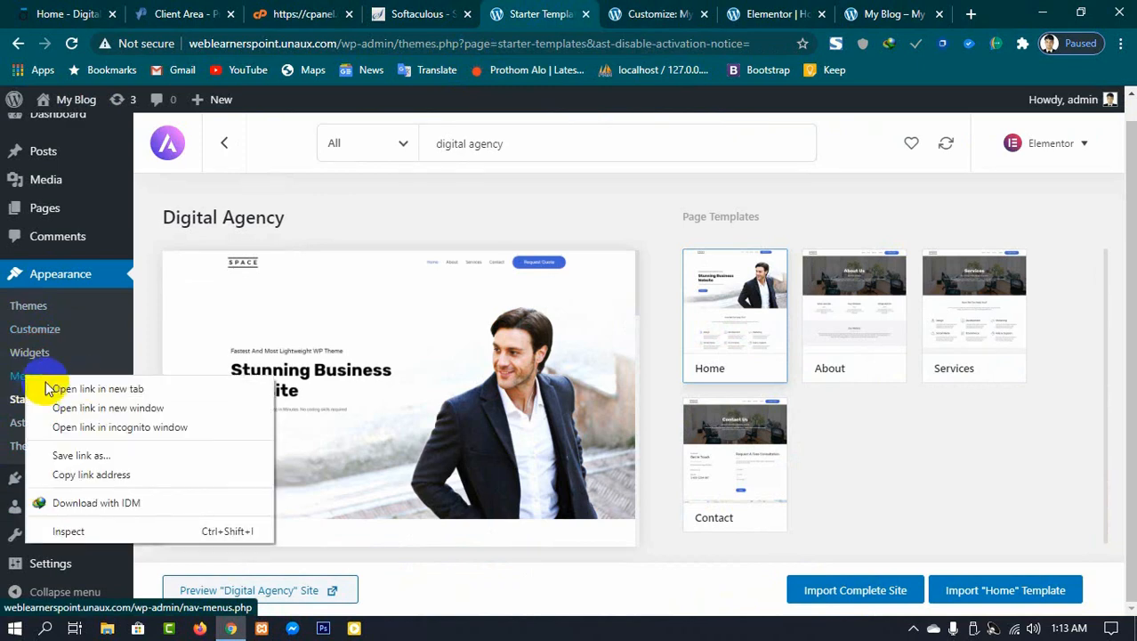
{"action": "left_click", "coordinate": [109, 391]}
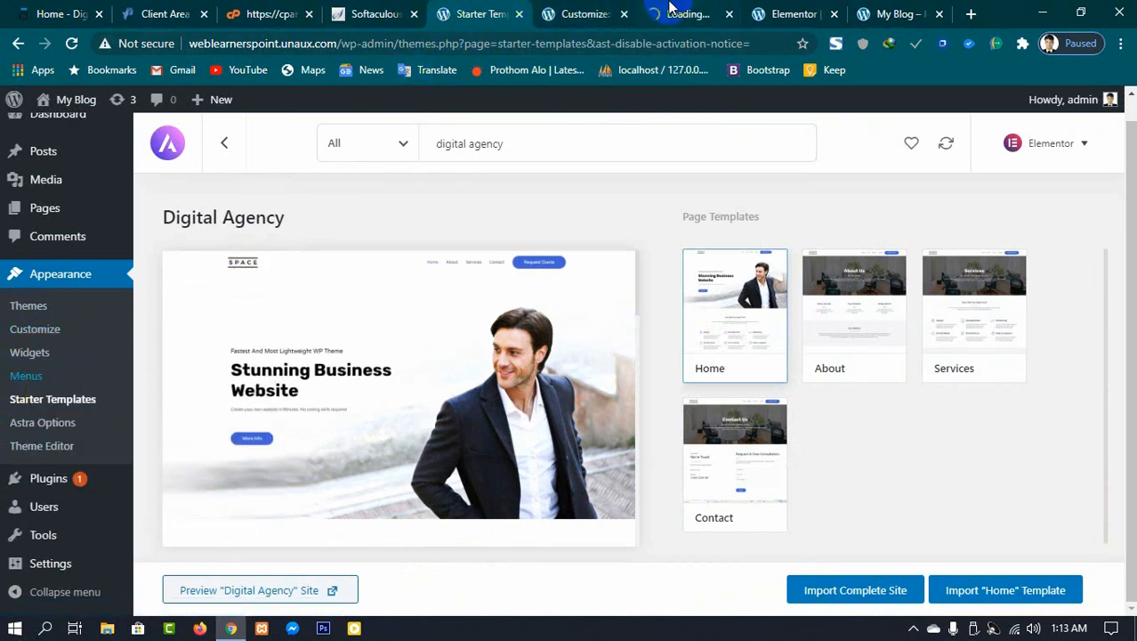
{"action": "left_click", "coordinate": [677, 13]}
{"action": "left_click", "coordinate": [578, 13]}
{"action": "left_click", "coordinate": [674, 14]}
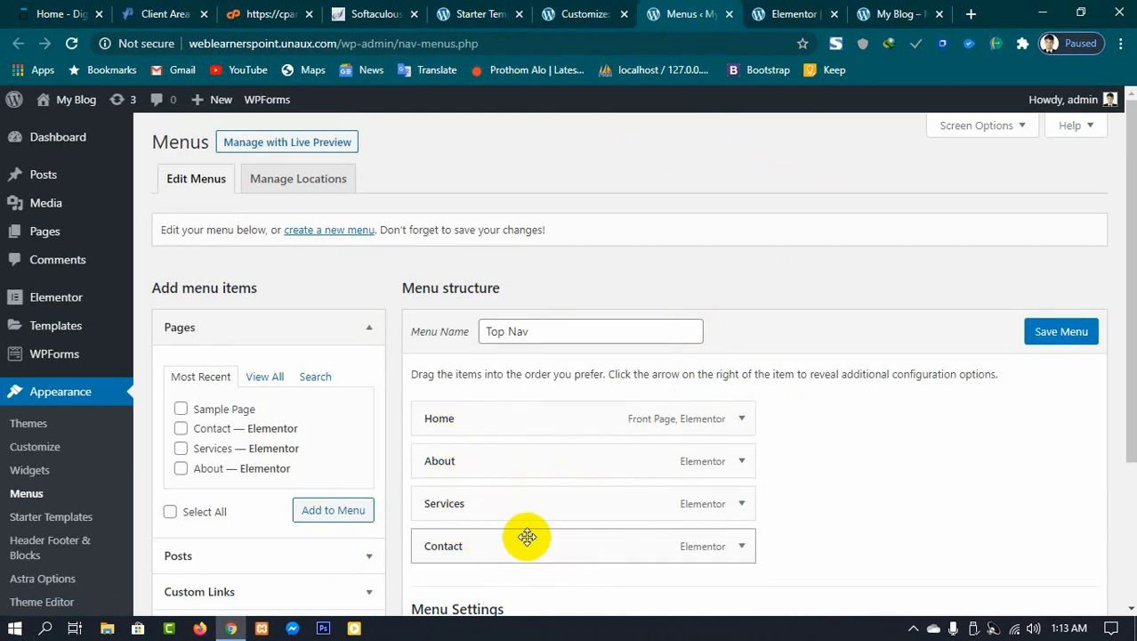
Step: Compare the Elementor homepage navigation with the Top Nav menu structure across the open tabs
{"action": "left_click", "coordinate": [486, 11]}
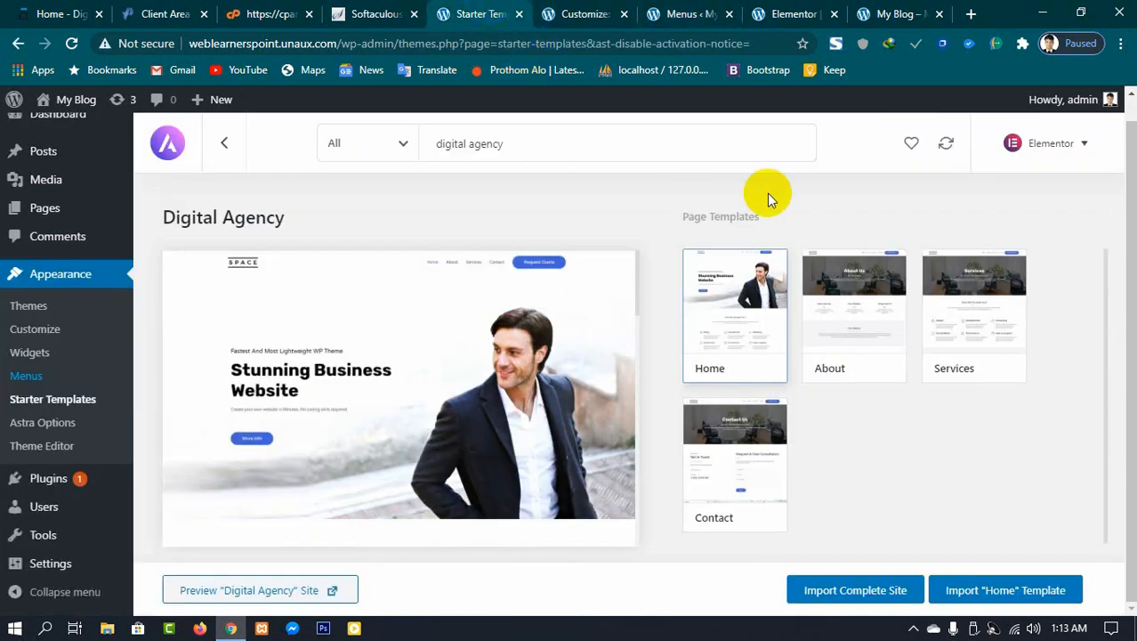
{"action": "left_click", "coordinate": [790, 10]}
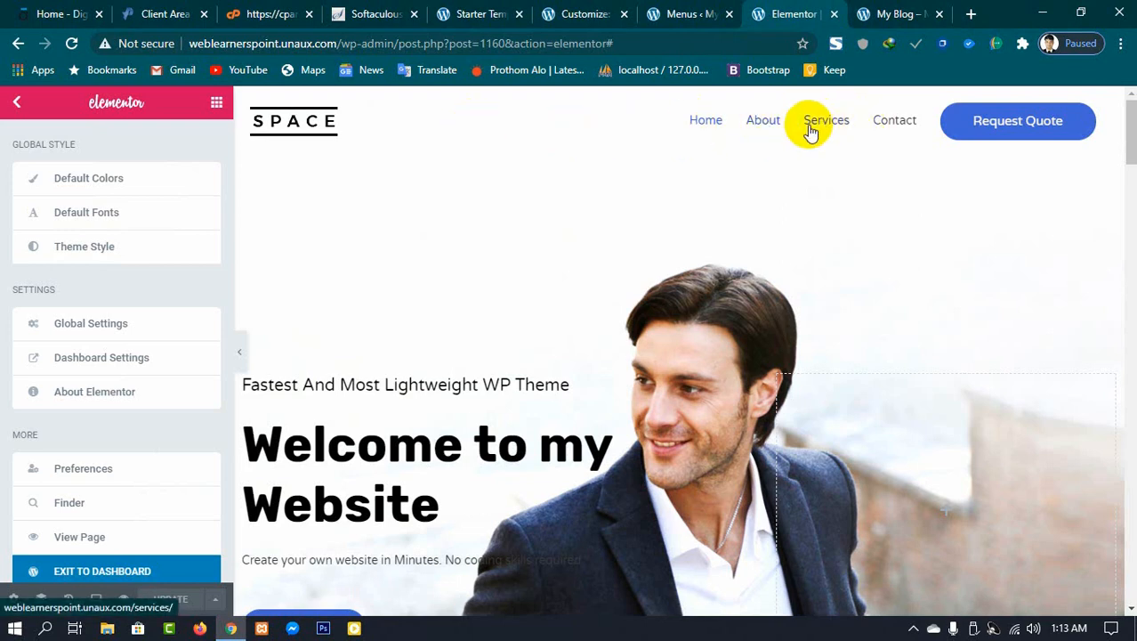
{"action": "left_click", "coordinate": [677, 13]}
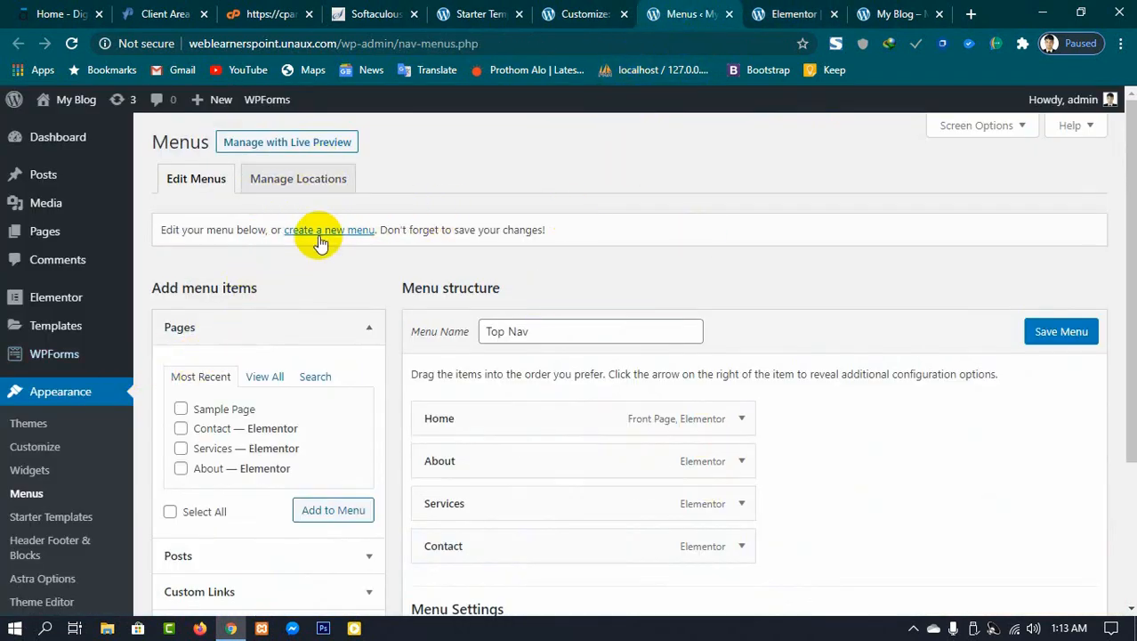
{"action": "scroll", "coordinate": [430, 306], "scroll_direction": "down", "scroll_amount": 1}
{"action": "scroll", "coordinate": [274, 306], "scroll_direction": "up", "scroll_amount": 1}
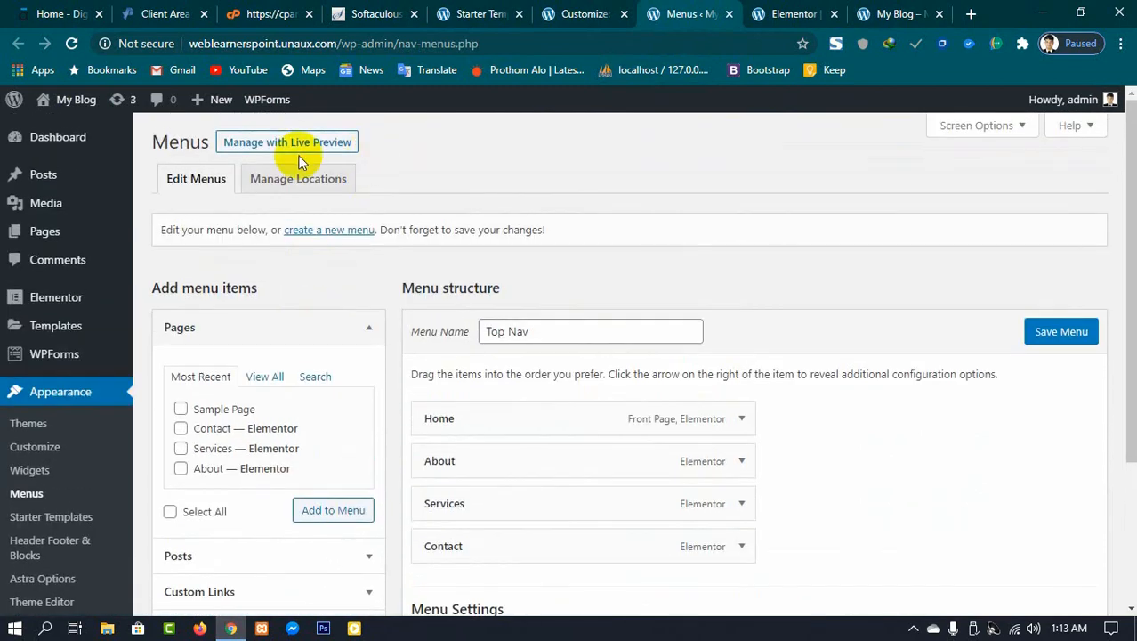
Step: Start a new WordPress page in a new tab
{"action": "mouse_move", "coordinate": [220, 106]}
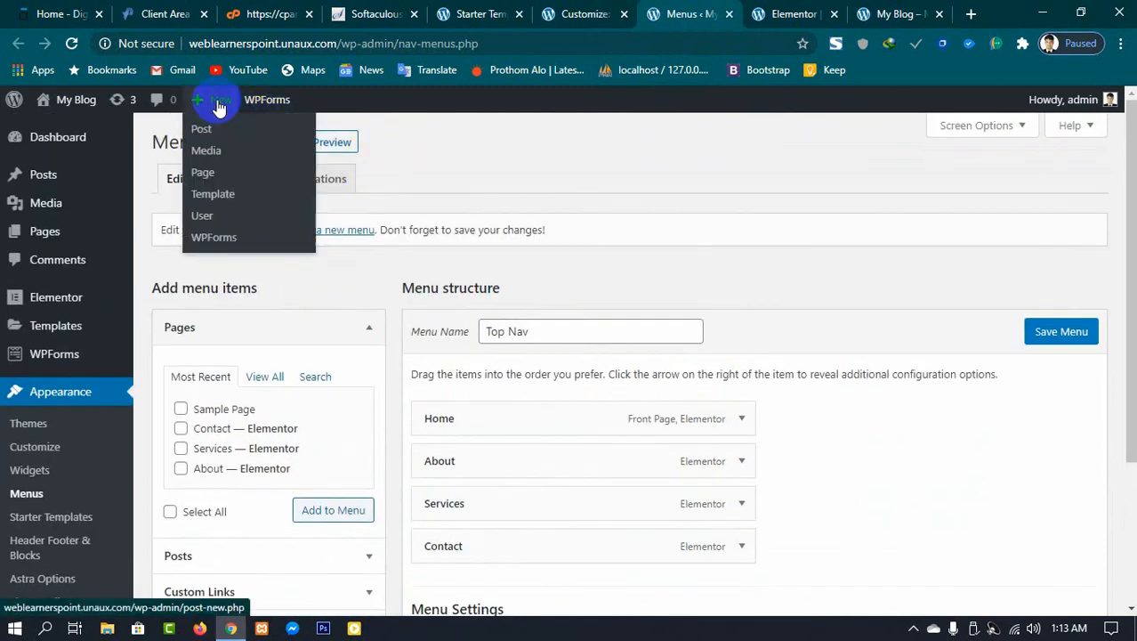
{"action": "right_click", "coordinate": [206, 180]}
{"action": "left_click", "coordinate": [239, 187]}
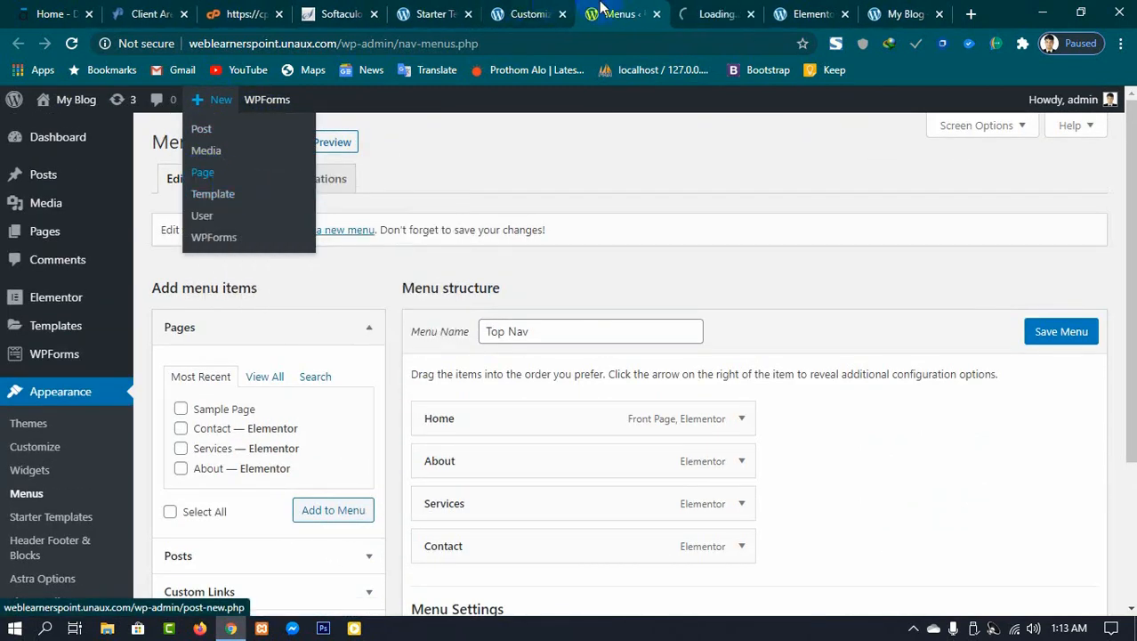
{"action": "left_click", "coordinate": [712, 11]}
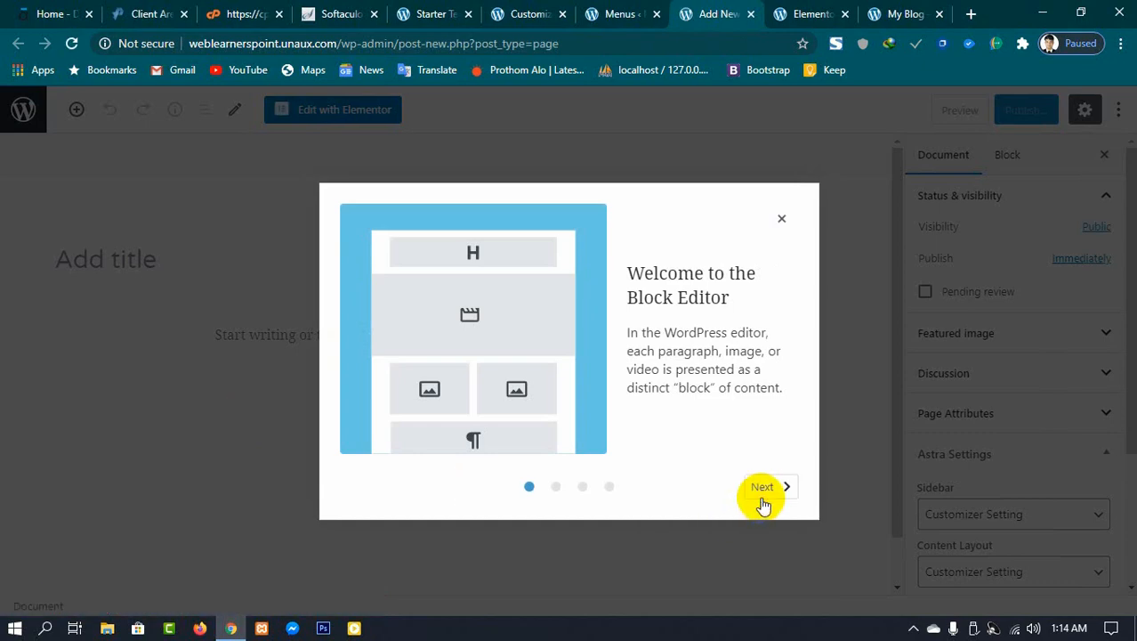
Step: Close the block editor welcome guide and title the new page Our Services
{"action": "left_click", "coordinate": [763, 491]}
{"action": "left_click", "coordinate": [764, 487]}
{"action": "left_click", "coordinate": [765, 488]}
{"action": "left_click", "coordinate": [783, 220]}
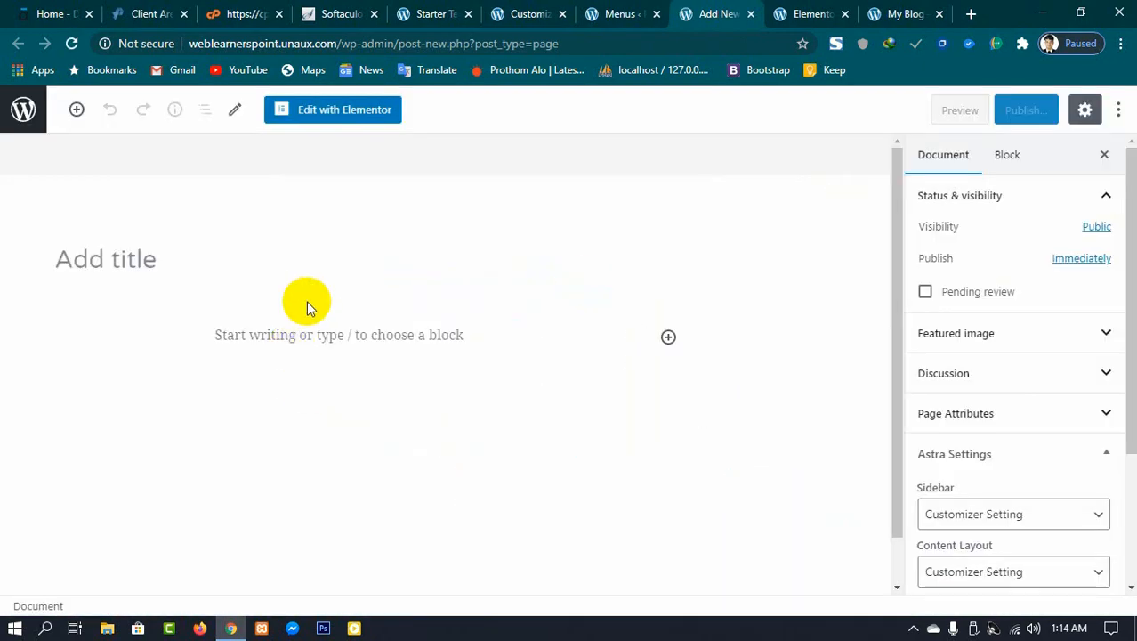
{"action": "left_click", "coordinate": [174, 267]}
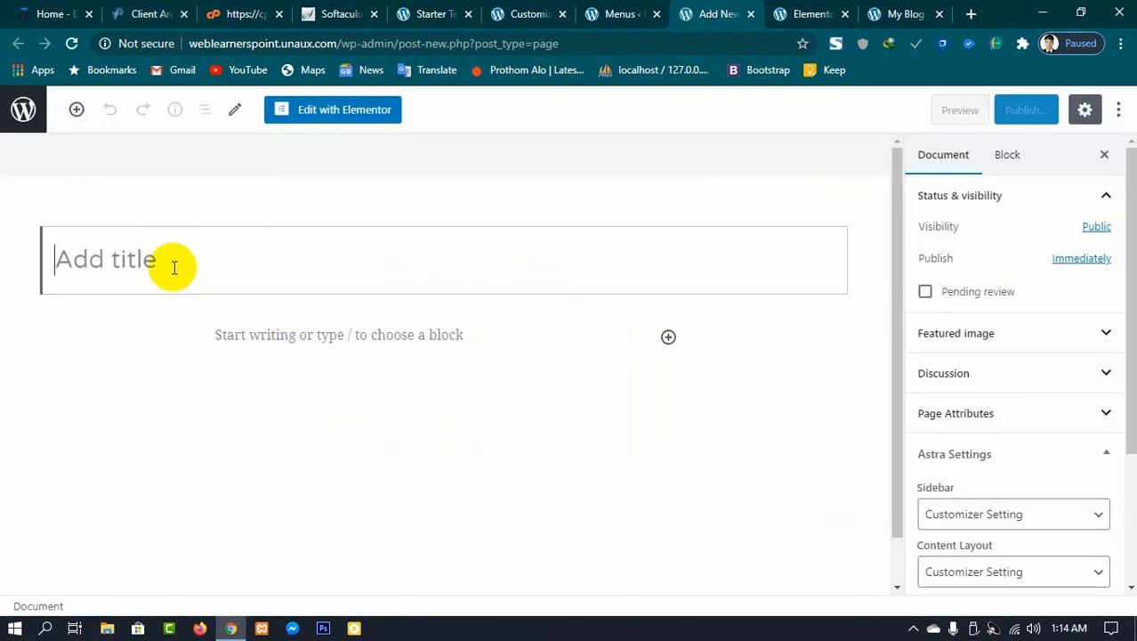
{"action": "type", "text": "Su"}
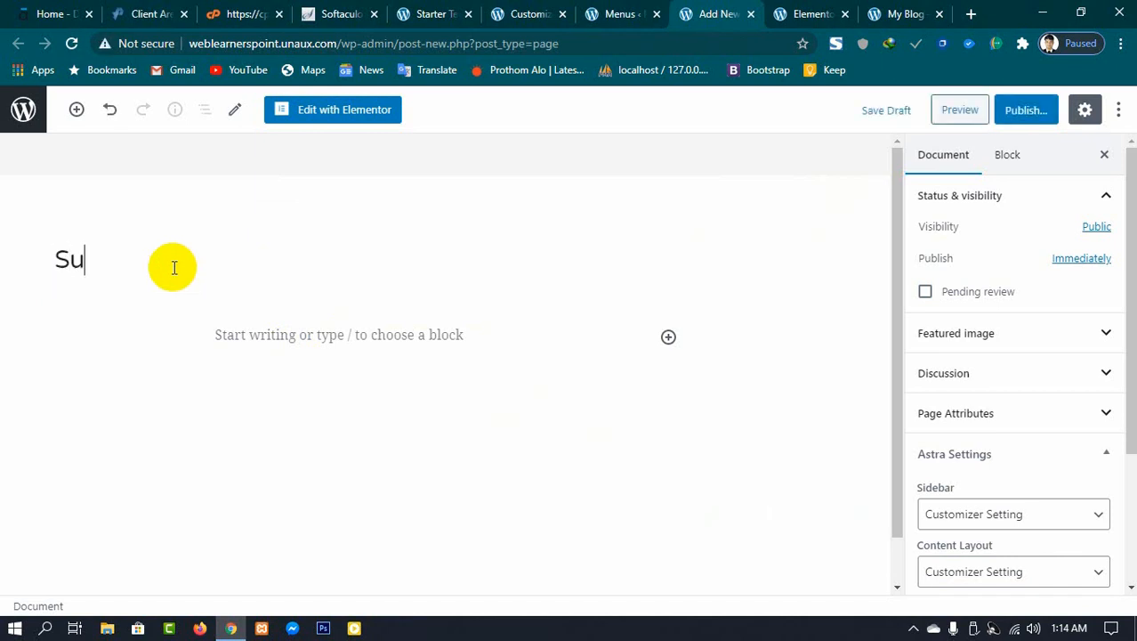
{"action": "key", "text": "BackSpace"}
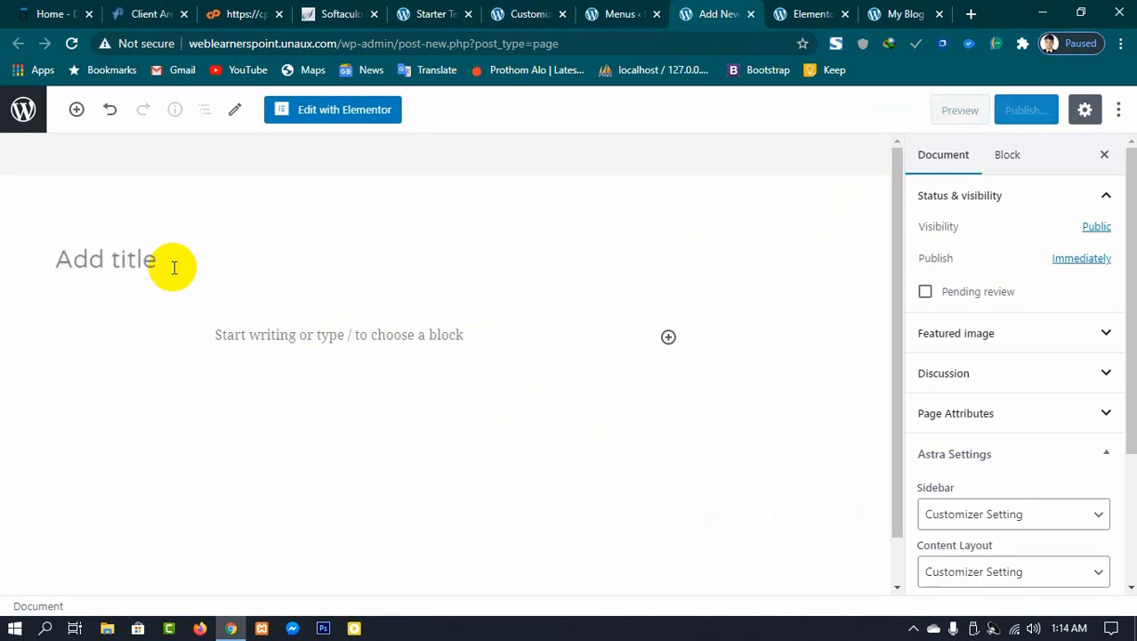
{"action": "type", "text": "Our Services"}
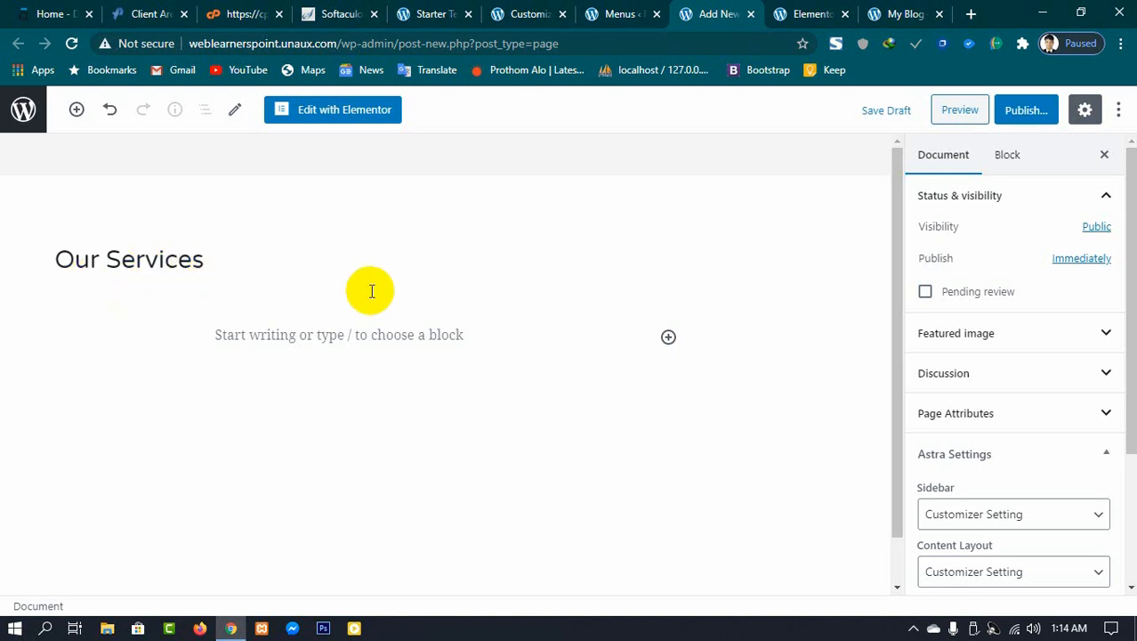
Step: Open the Our Services page in Elementor and add a Heading widget to the empty section
{"action": "left_click", "coordinate": [344, 111]}
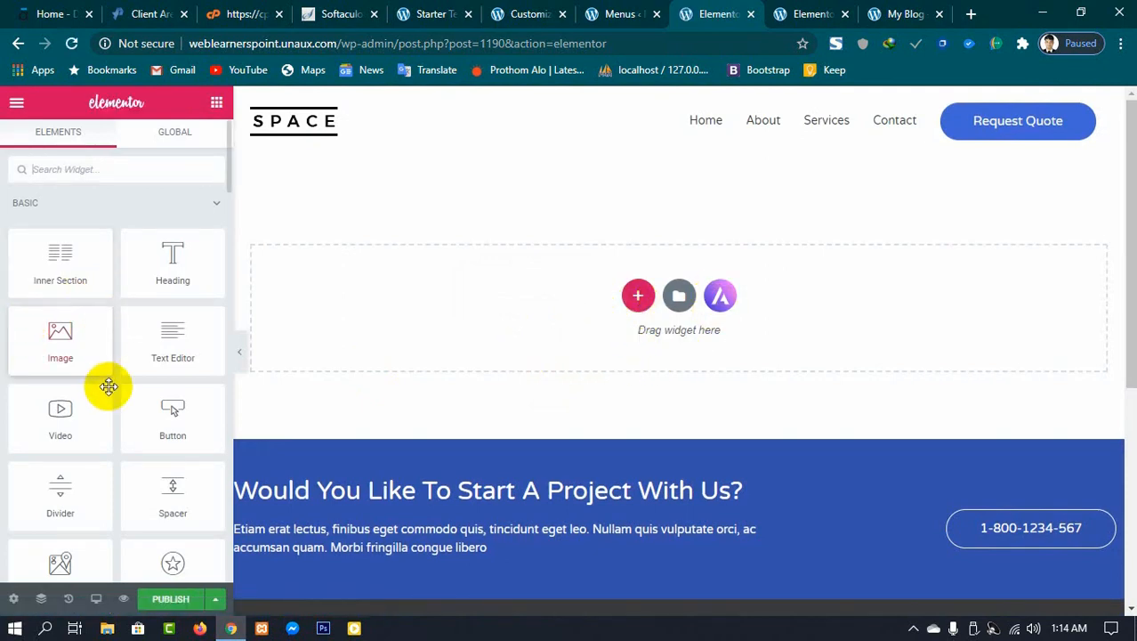
{"action": "scroll", "coordinate": [89, 445], "scroll_direction": "down", "scroll_amount": 2}
{"action": "scroll", "coordinate": [92, 450], "scroll_direction": "up", "scroll_amount": 2}
{"action": "scroll", "coordinate": [89, 458], "scroll_direction": "down", "scroll_amount": 3}
{"action": "scroll", "coordinate": [102, 391], "scroll_direction": "up", "scroll_amount": 3}
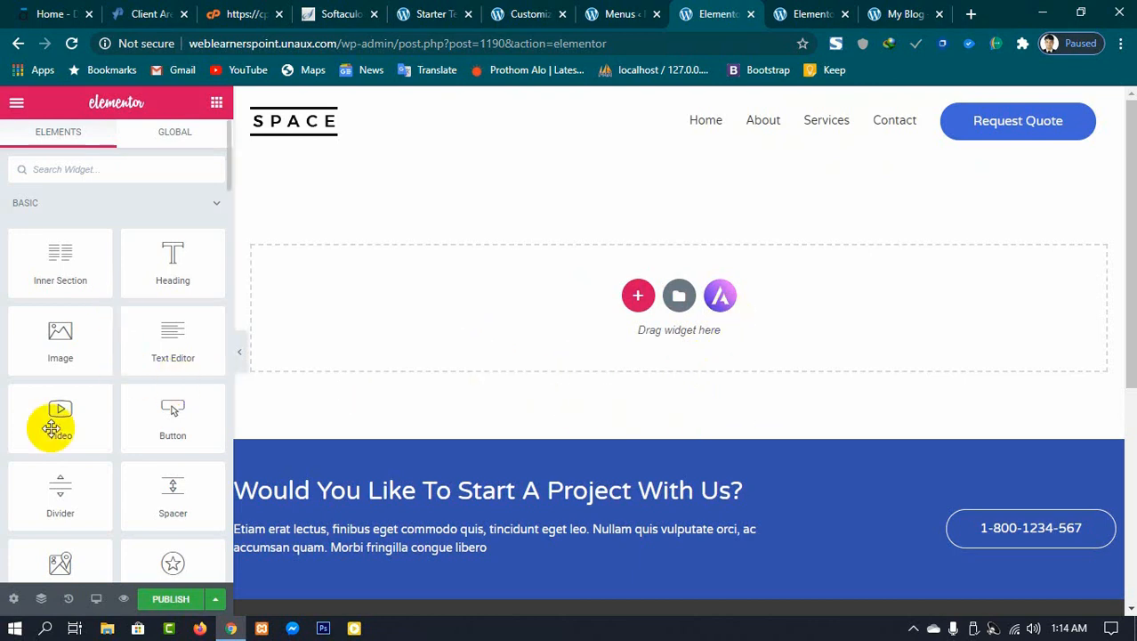
{"action": "scroll", "coordinate": [27, 458], "scroll_direction": "down", "scroll_amount": 5}
{"action": "scroll", "coordinate": [29, 464], "scroll_direction": "down", "scroll_amount": 2}
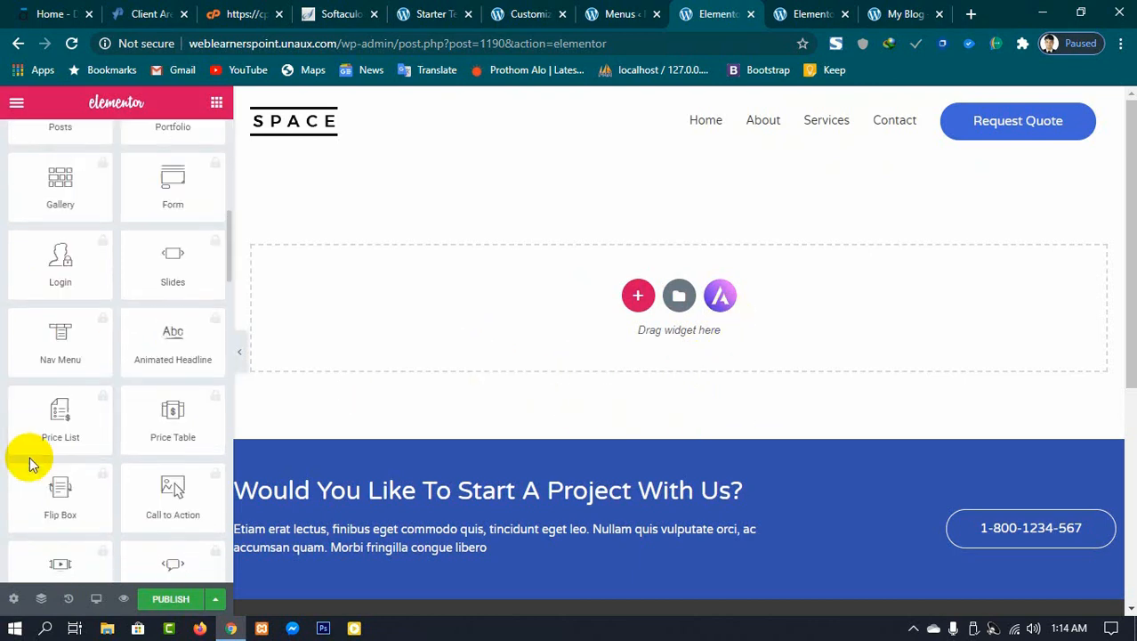
{"action": "scroll", "coordinate": [29, 463], "scroll_direction": "up", "scroll_amount": 7}
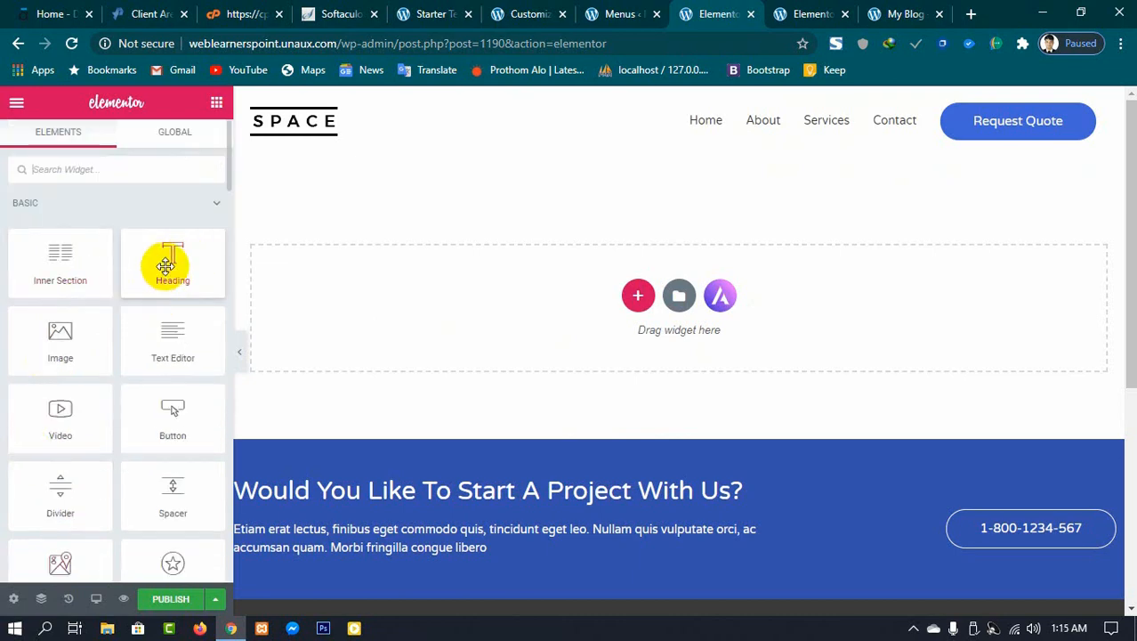
{"action": "left_click_drag", "start_coordinate": [165, 265], "coordinate": [354, 287]}
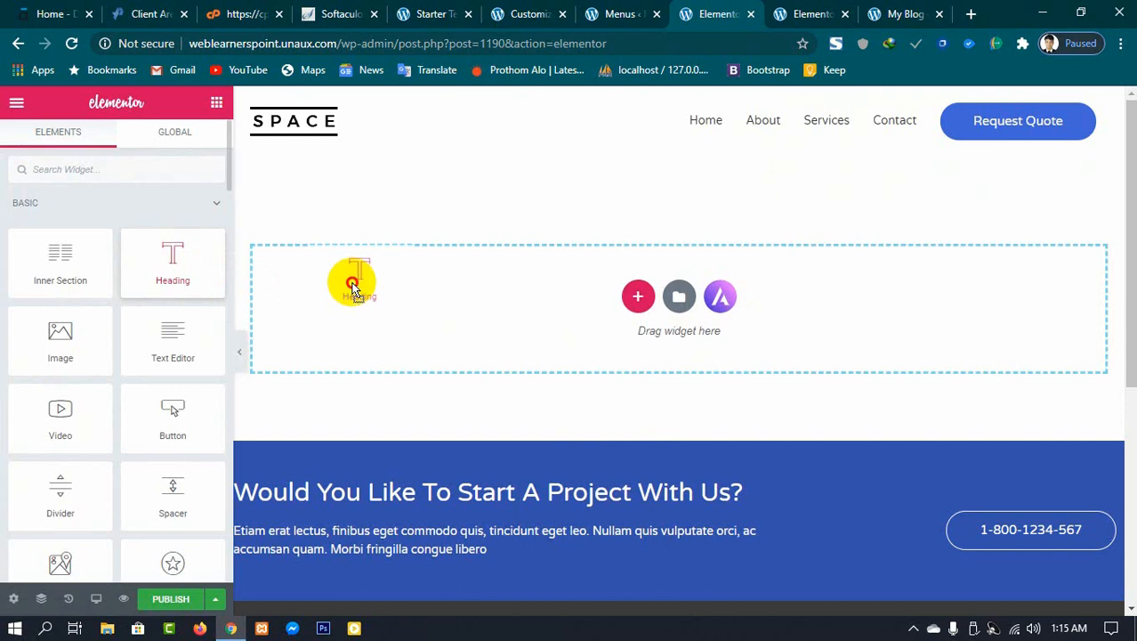
{"action": "left_click_drag", "start_coordinate": [354, 287], "coordinate": [190, 253]}
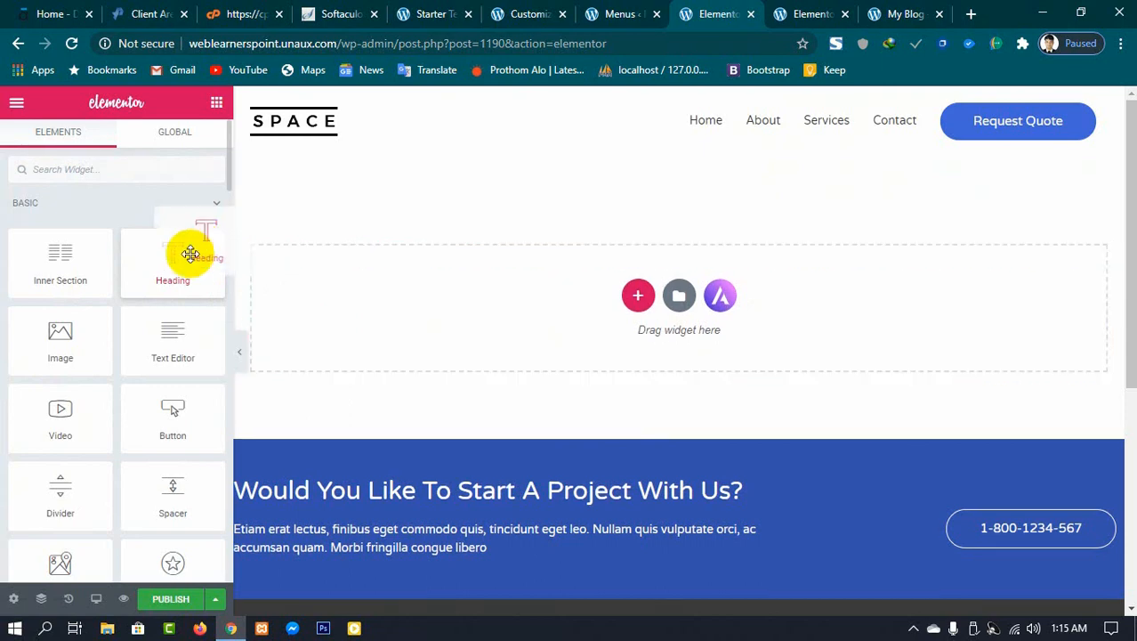
{"action": "scroll", "coordinate": [117, 408], "scroll_direction": "down", "scroll_amount": 2}
{"action": "scroll", "coordinate": [120, 379], "scroll_direction": "up", "scroll_amount": 2}
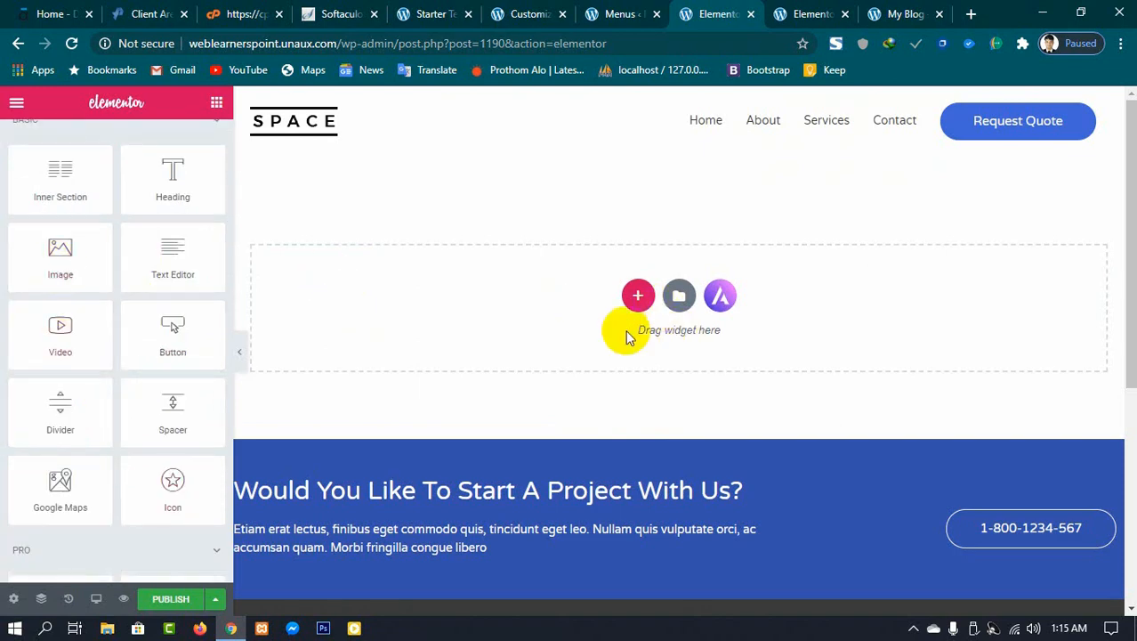
Step: Try to insert a page template from the Elementor template library into the Our Services page
{"action": "left_click", "coordinate": [677, 301]}
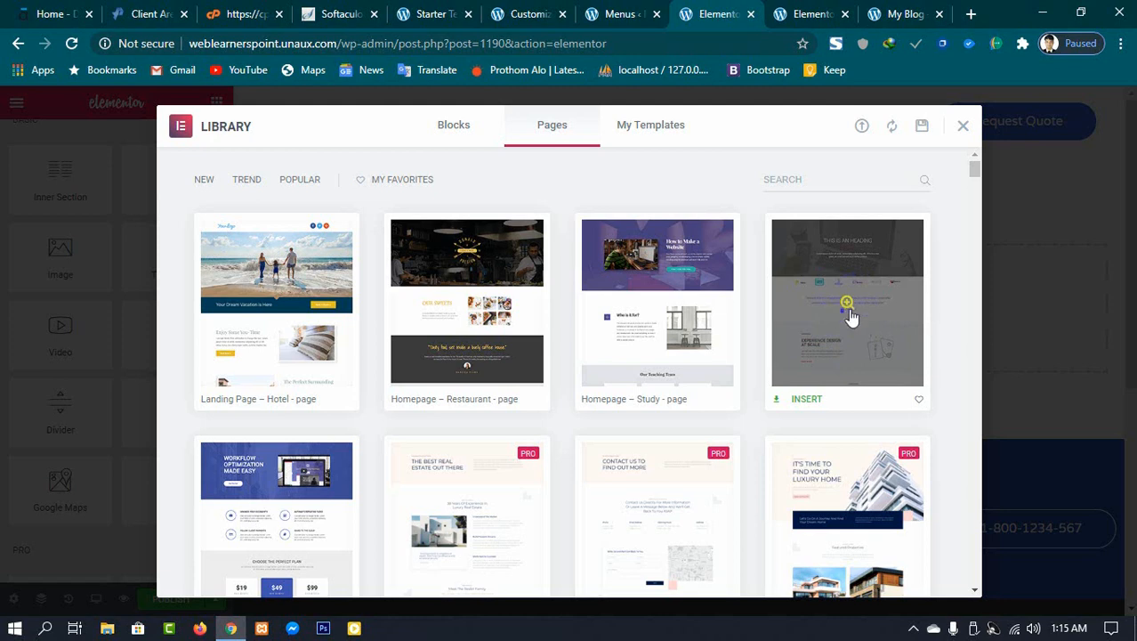
{"action": "left_click", "coordinate": [807, 401]}
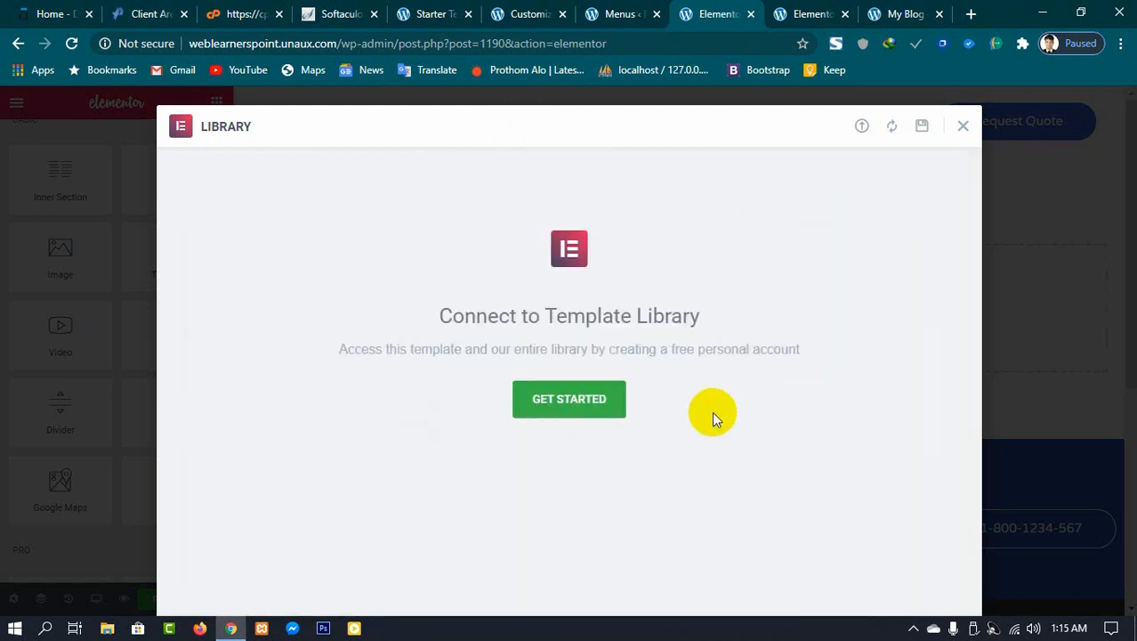
{"action": "left_click", "coordinate": [579, 398]}
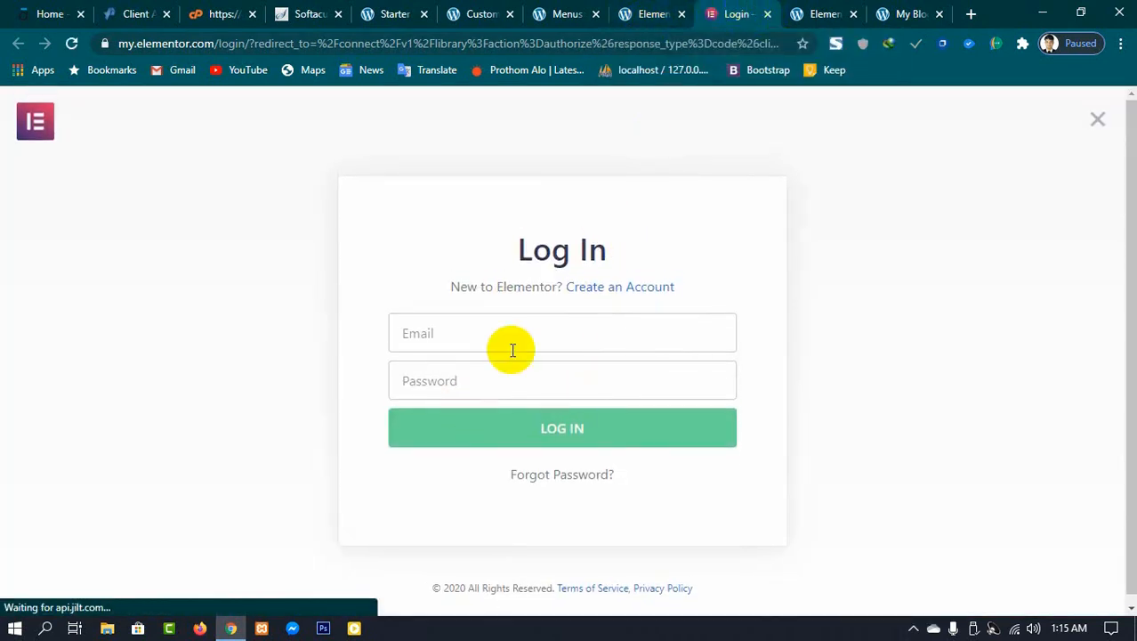
{"action": "left_click", "coordinate": [645, 13]}
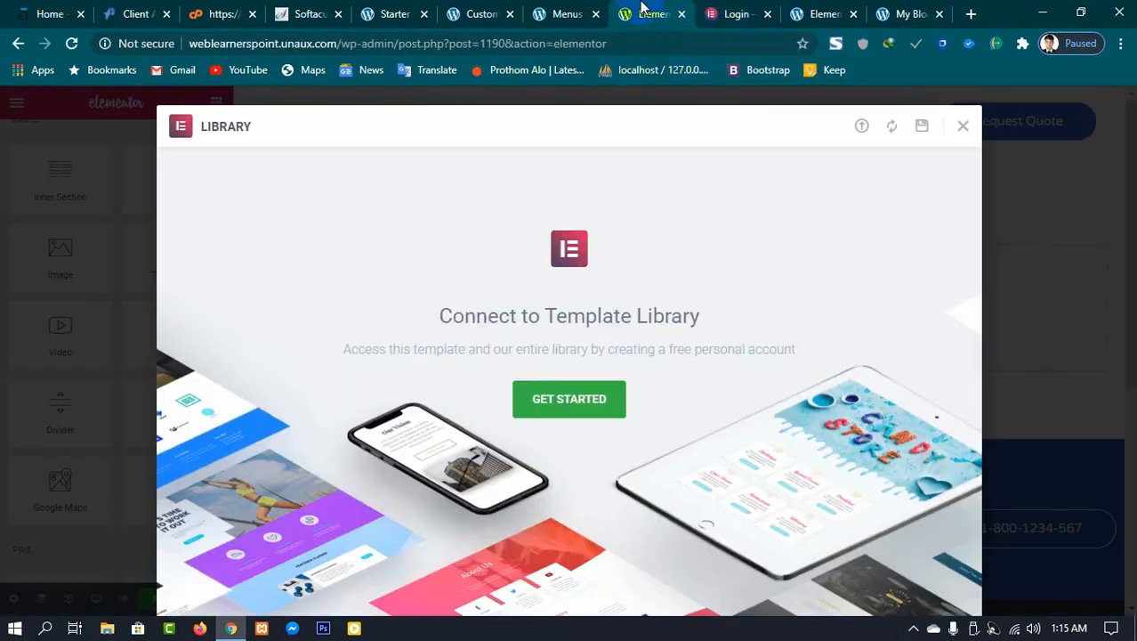
{"action": "left_click", "coordinate": [963, 128]}
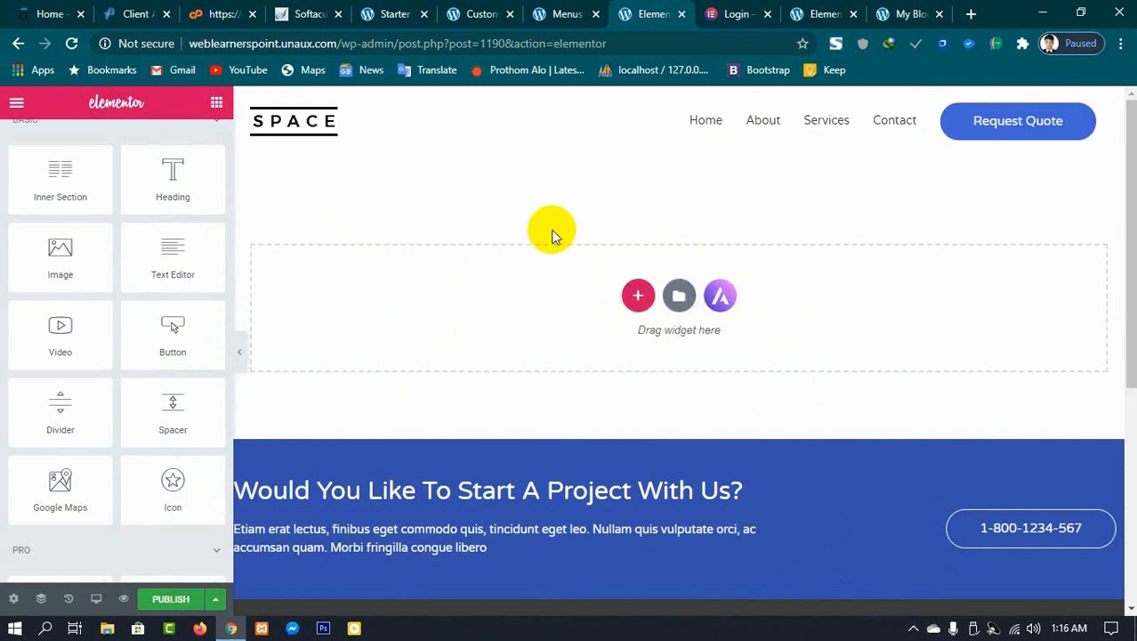
Step: Hide the Elementor editor panel to preview the Our Services page's footer
{"action": "scroll", "coordinate": [973, 398], "scroll_direction": "down", "scroll_amount": 4}
{"action": "scroll", "coordinate": [304, 375], "scroll_direction": "up", "scroll_amount": 2}
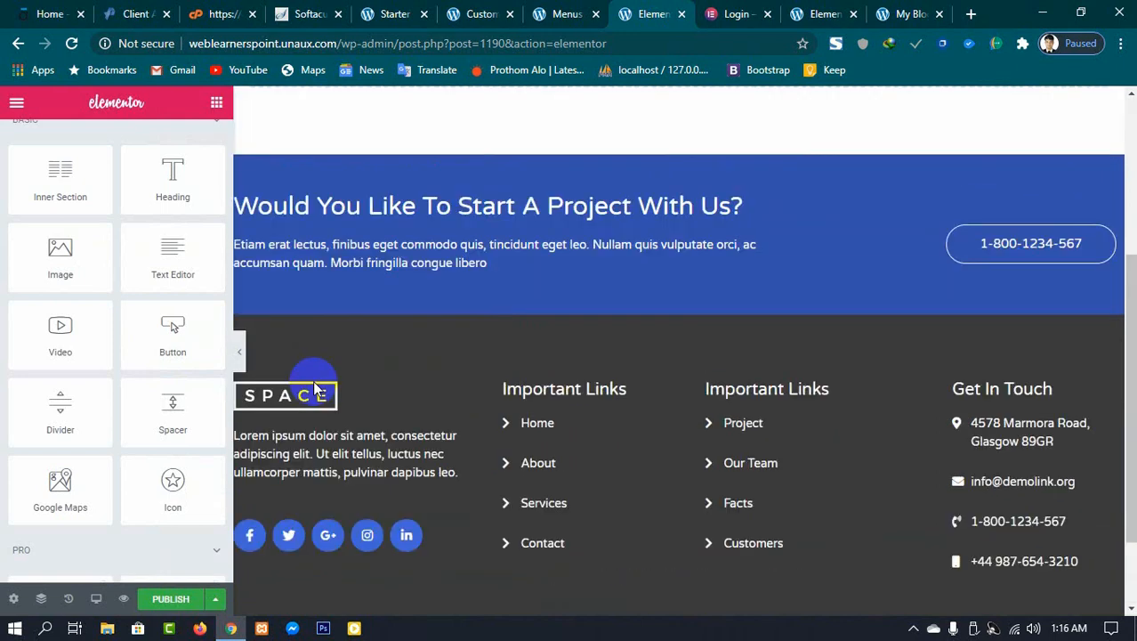
{"action": "left_click", "coordinate": [239, 352]}
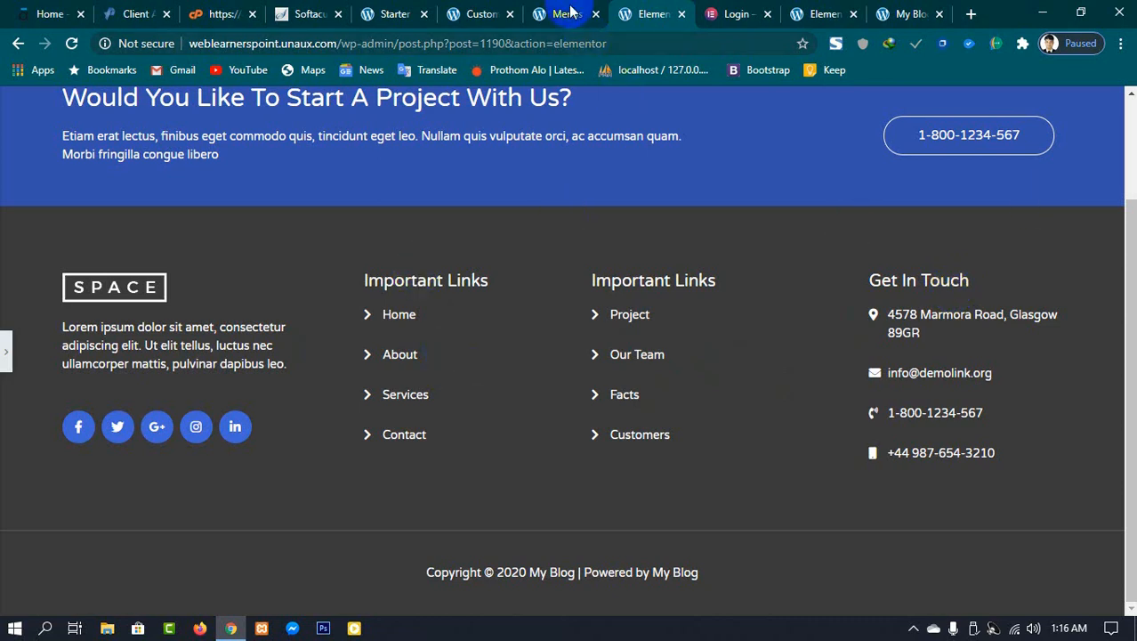
Step: Open the WordPress Widgets admin page in a new tab
{"action": "left_click", "coordinate": [487, 11]}
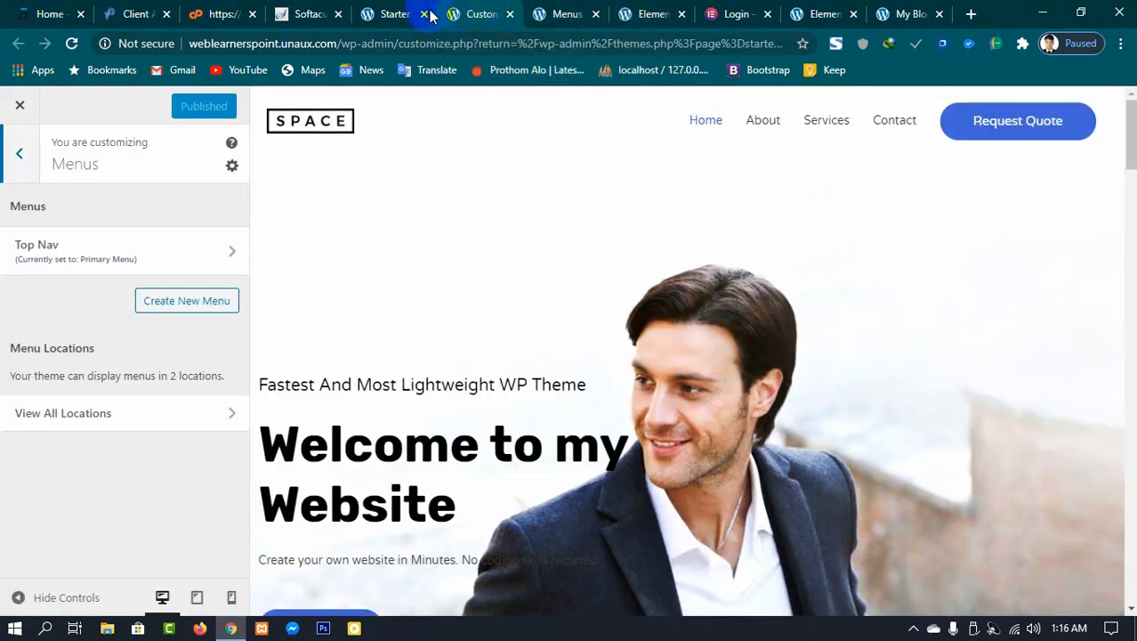
{"action": "left_click", "coordinate": [390, 13]}
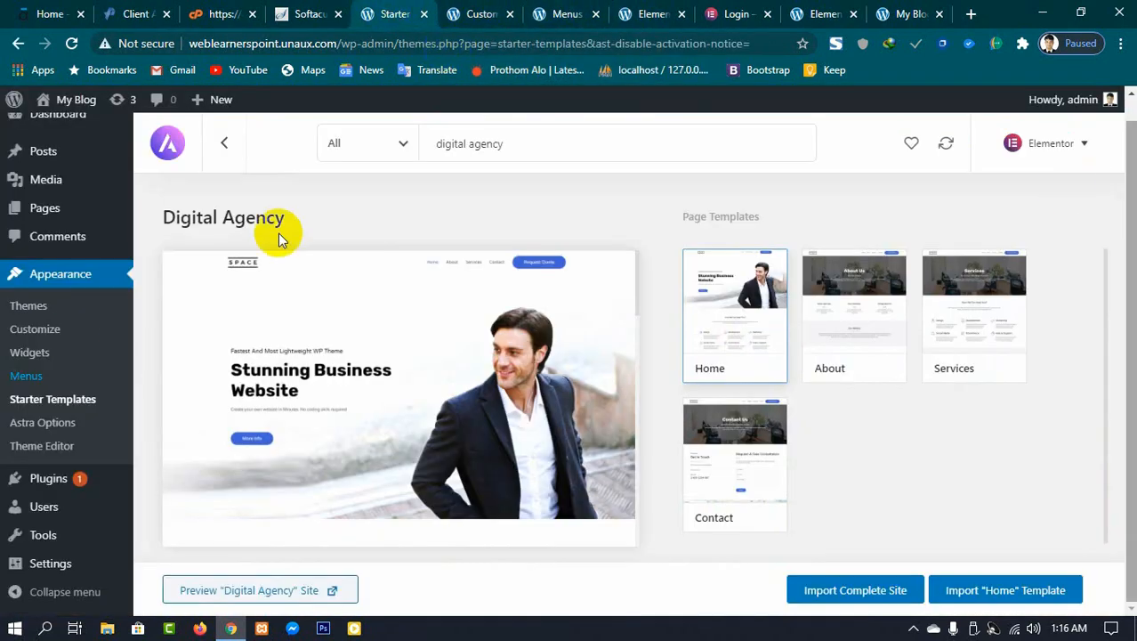
{"action": "right_click", "coordinate": [43, 356]}
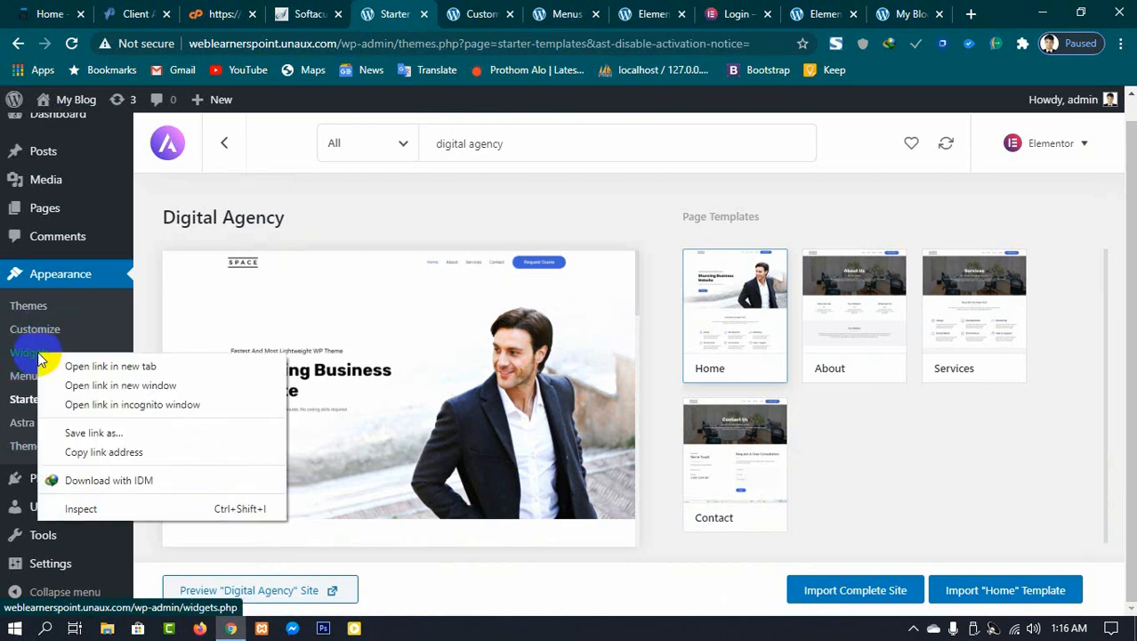
{"action": "left_click", "coordinate": [92, 364]}
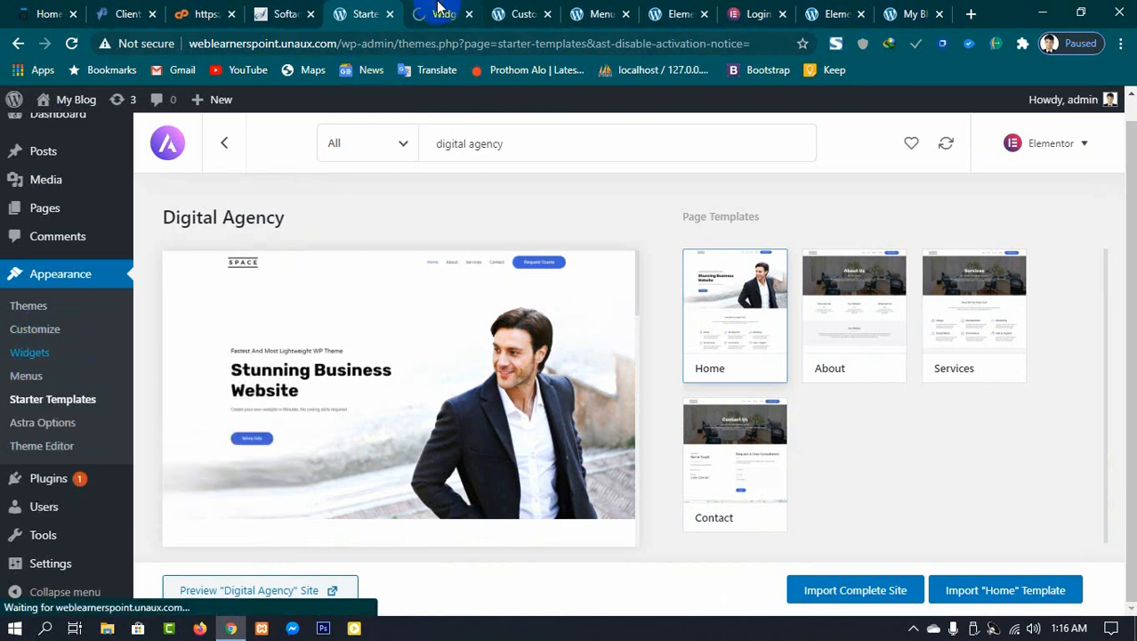
{"action": "left_click", "coordinate": [438, 11]}
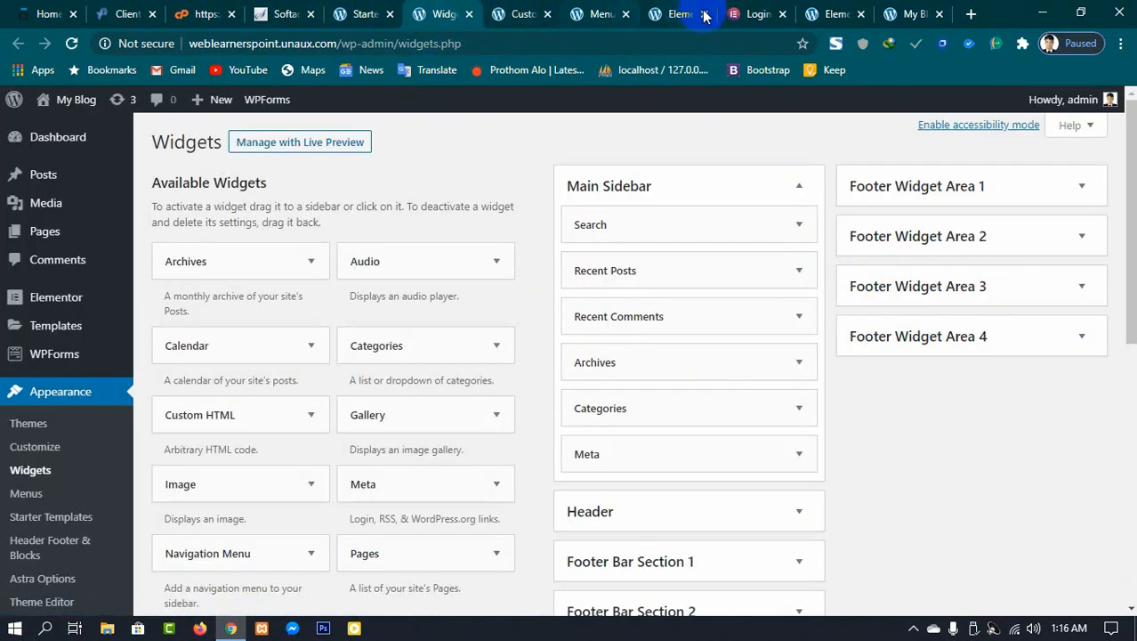
Step: Examine the footer columns of the live site's homepage
{"action": "left_click", "coordinate": [836, 13]}
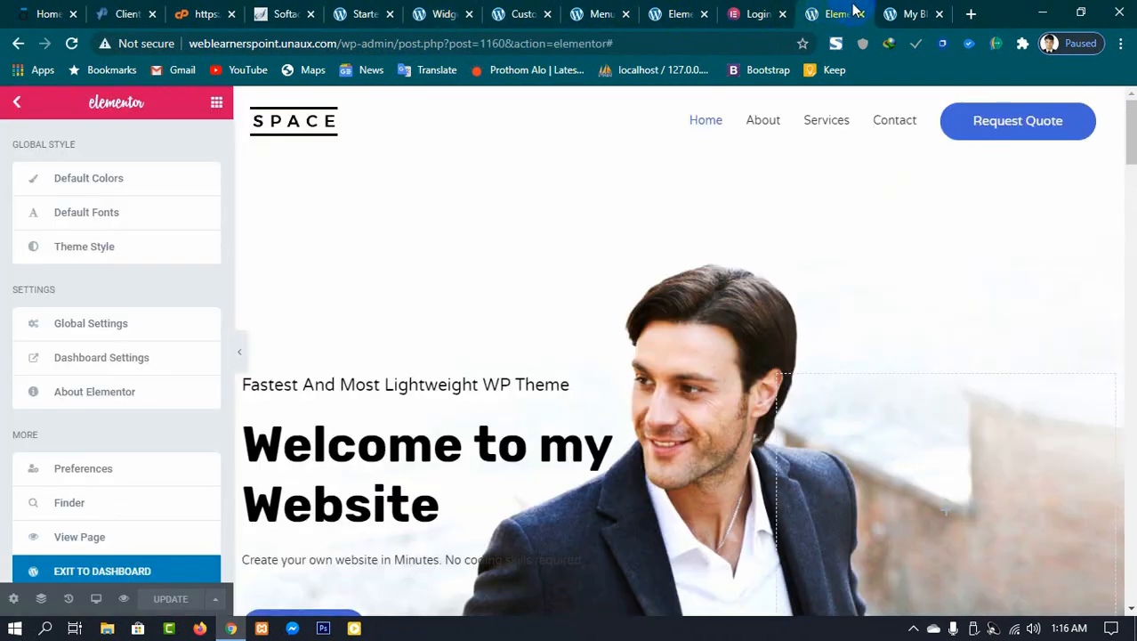
{"action": "left_click", "coordinate": [916, 13]}
{"action": "scroll", "coordinate": [794, 406], "scroll_direction": "down", "scroll_amount": 2}
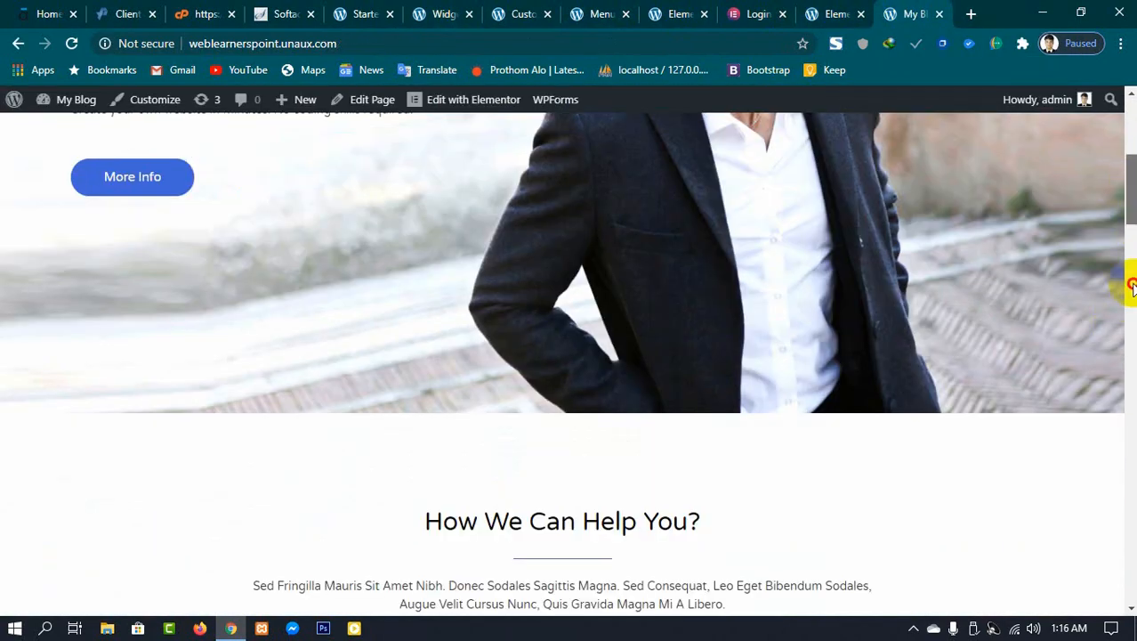
{"action": "left_click_drag", "start_coordinate": [1132, 285], "coordinate": [1096, 571]}
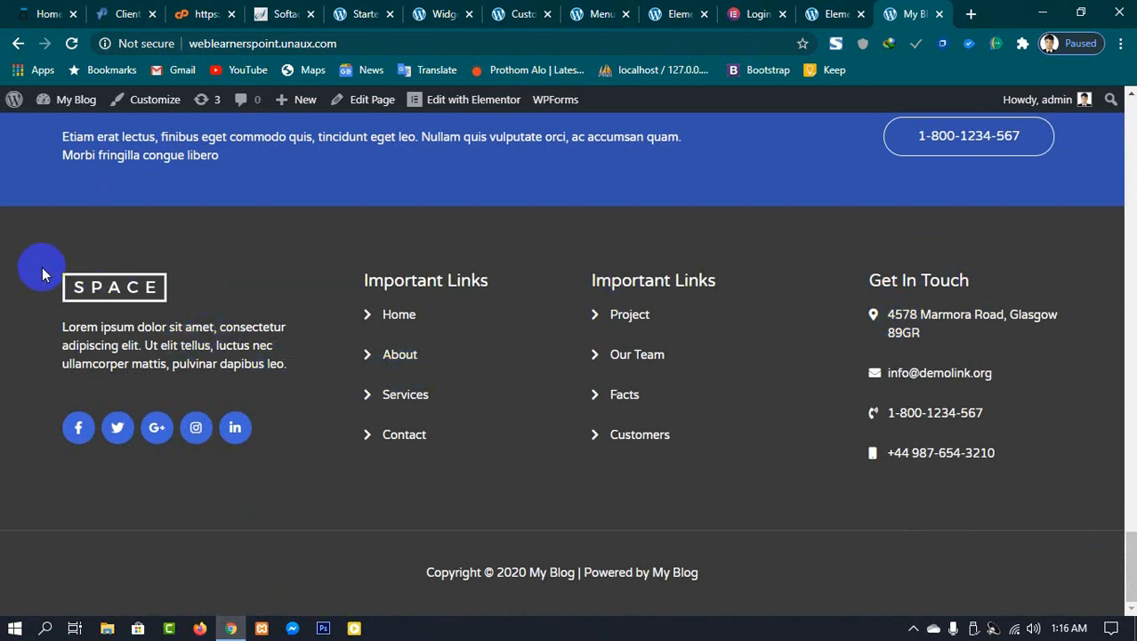
{"action": "left_click_drag", "start_coordinate": [41, 267], "coordinate": [178, 347]}
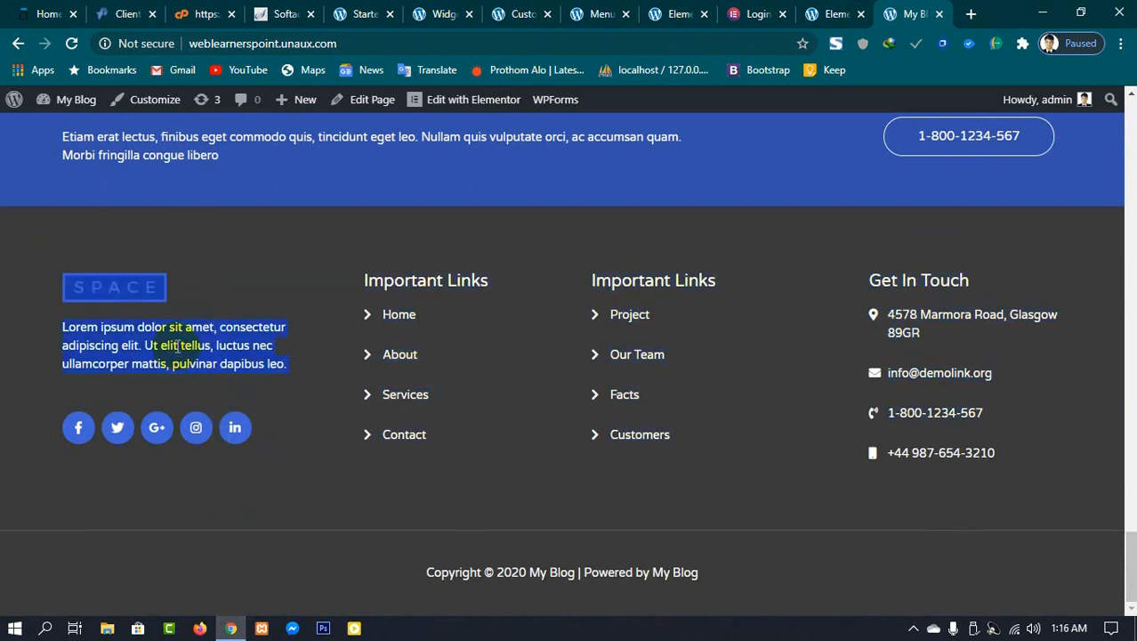
{"action": "left_click_drag", "start_coordinate": [394, 348], "coordinate": [434, 403]}
{"action": "left_click_drag", "start_coordinate": [597, 335], "coordinate": [650, 393]}
{"action": "left_click_drag", "start_coordinate": [876, 317], "coordinate": [864, 420]}
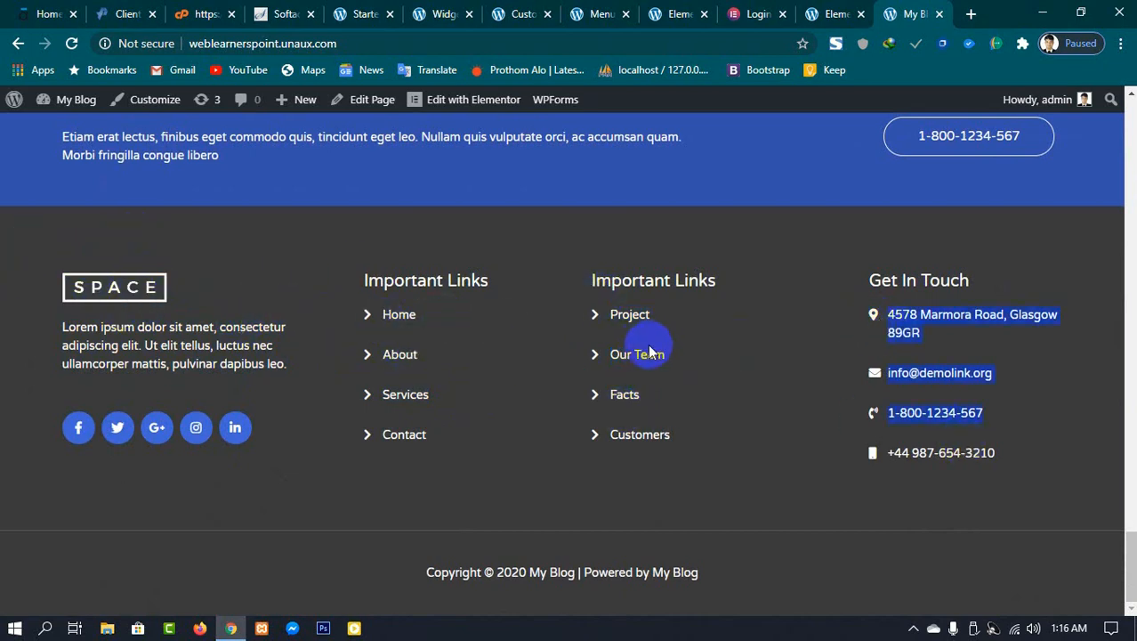
{"action": "left_click_drag", "start_coordinate": [30, 264], "coordinate": [305, 440]}
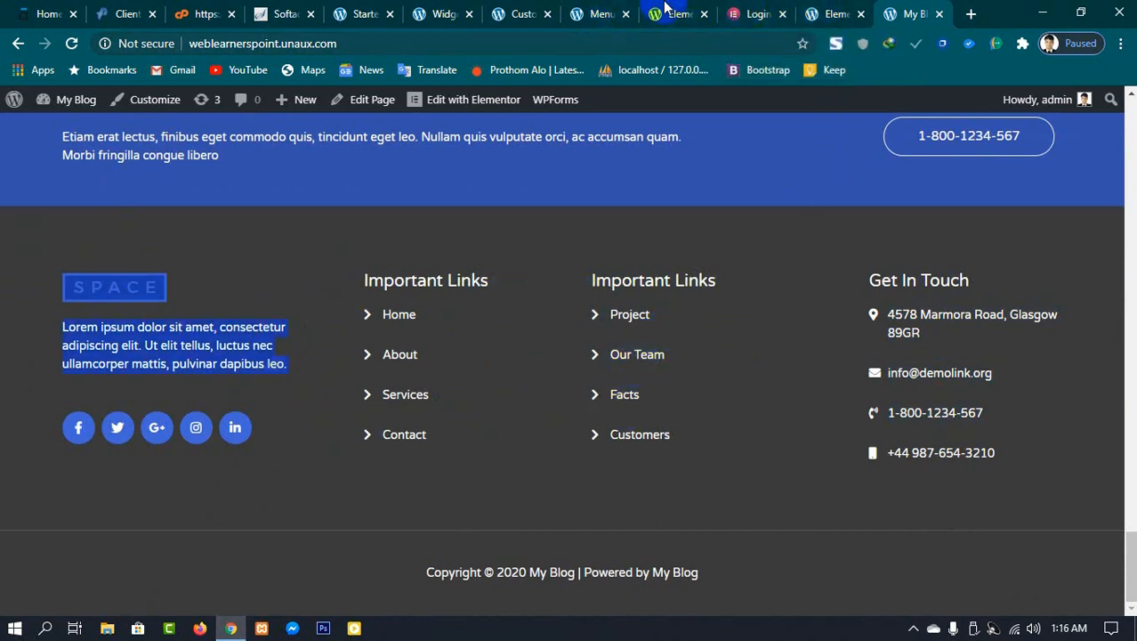
Step: Expand the footer widget areas and Footer Bar Section 1 on the Widgets page to inspect their contents
{"action": "left_click", "coordinate": [450, 14]}
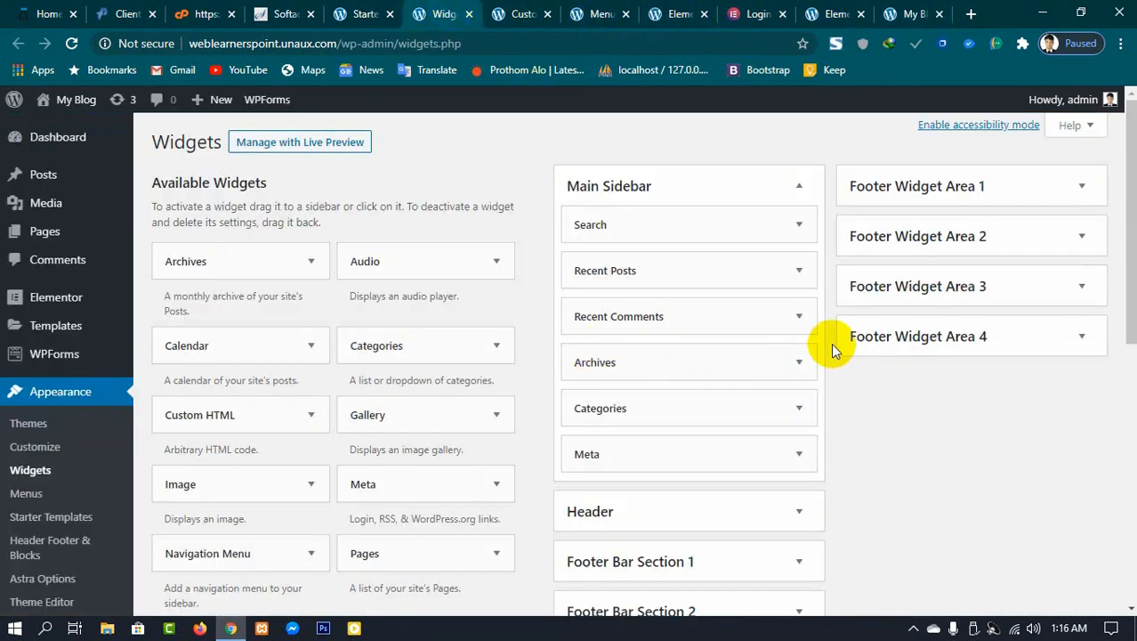
{"action": "left_click", "coordinate": [956, 194]}
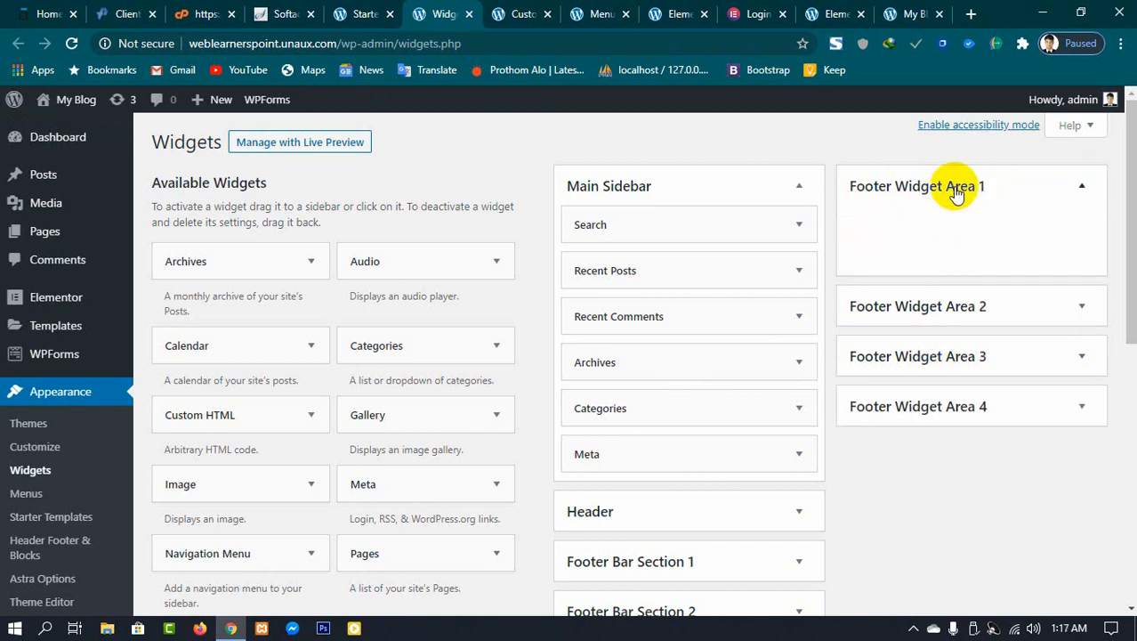
{"action": "left_click", "coordinate": [947, 303]}
{"action": "left_click", "coordinate": [914, 435]}
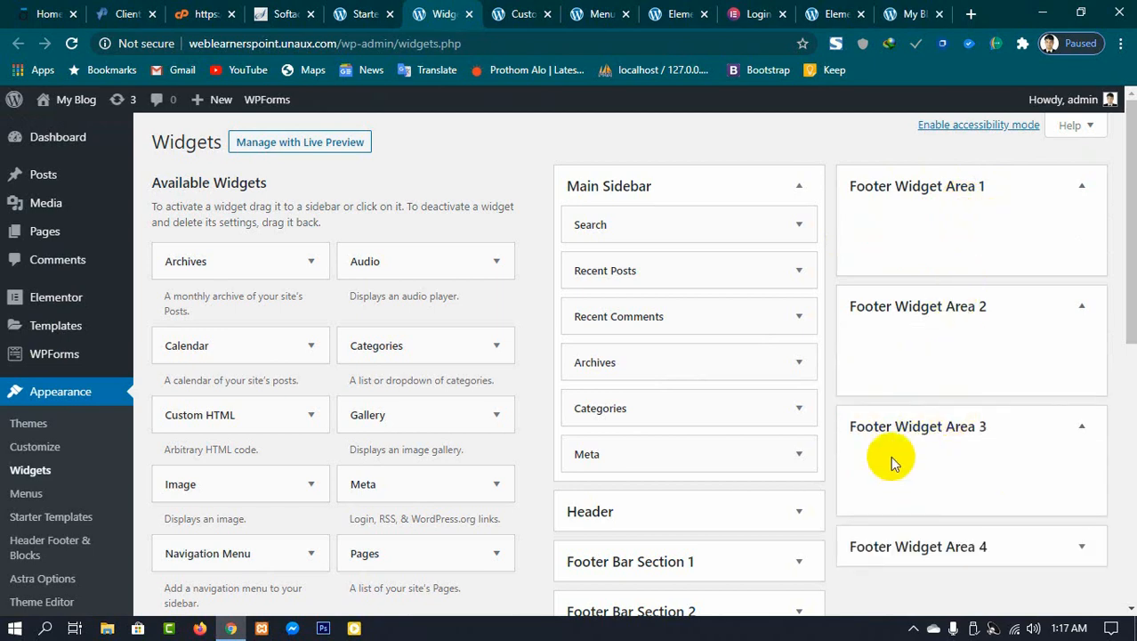
{"action": "scroll", "coordinate": [925, 479], "scroll_direction": "down", "scroll_amount": 1}
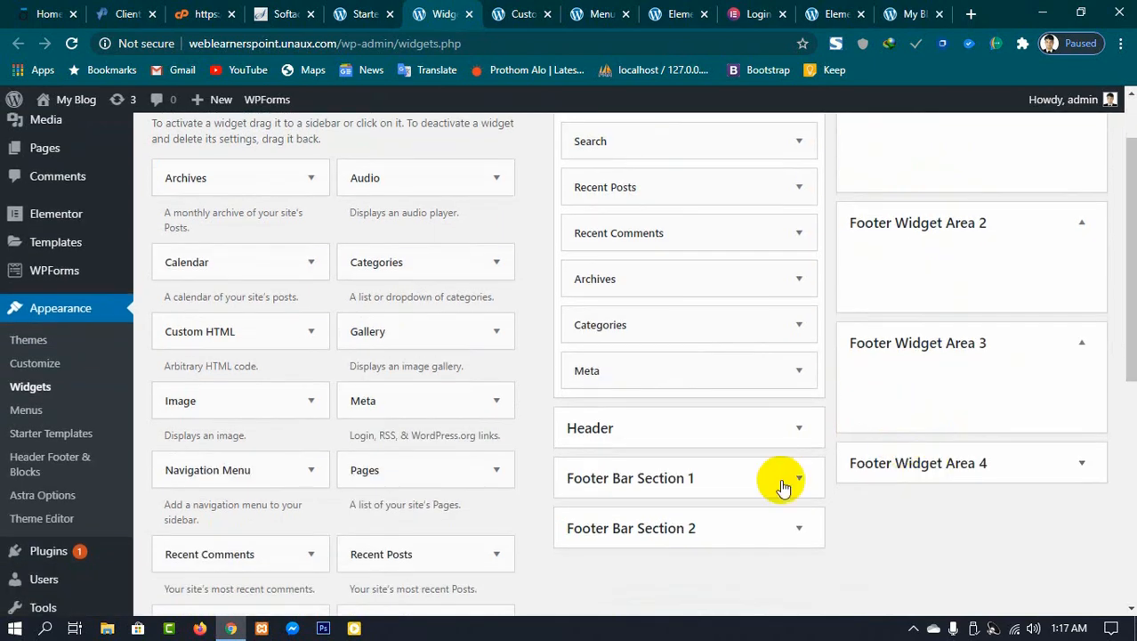
{"action": "left_click", "coordinate": [743, 484]}
{"action": "scroll", "coordinate": [712, 445], "scroll_direction": "down", "scroll_amount": 4}
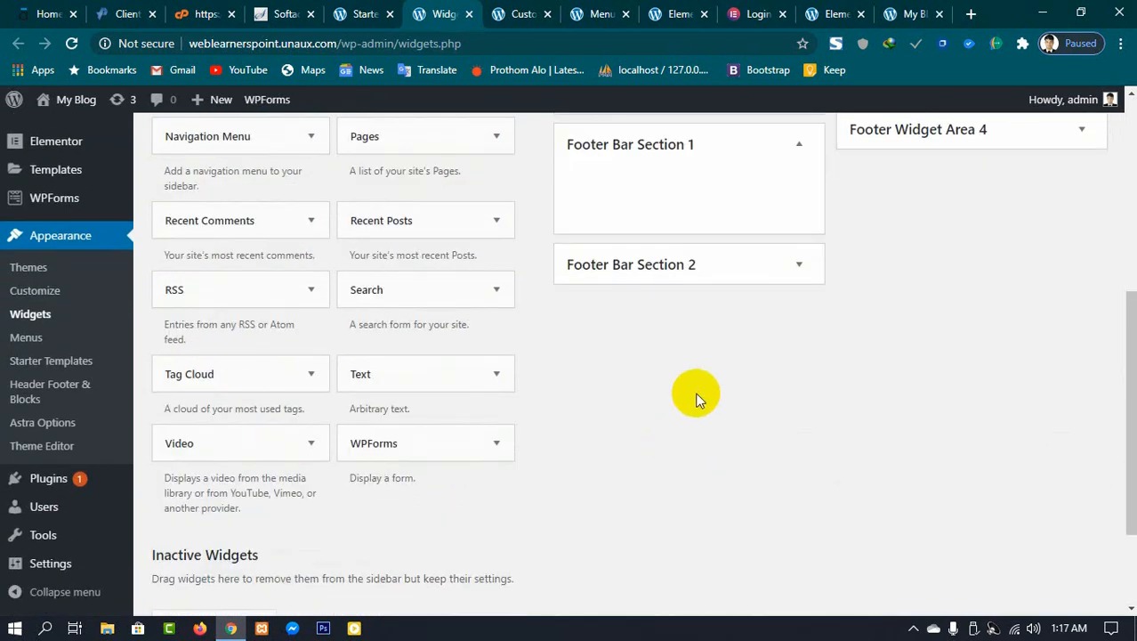
{"action": "scroll", "coordinate": [614, 374], "scroll_direction": "up", "scroll_amount": 3}
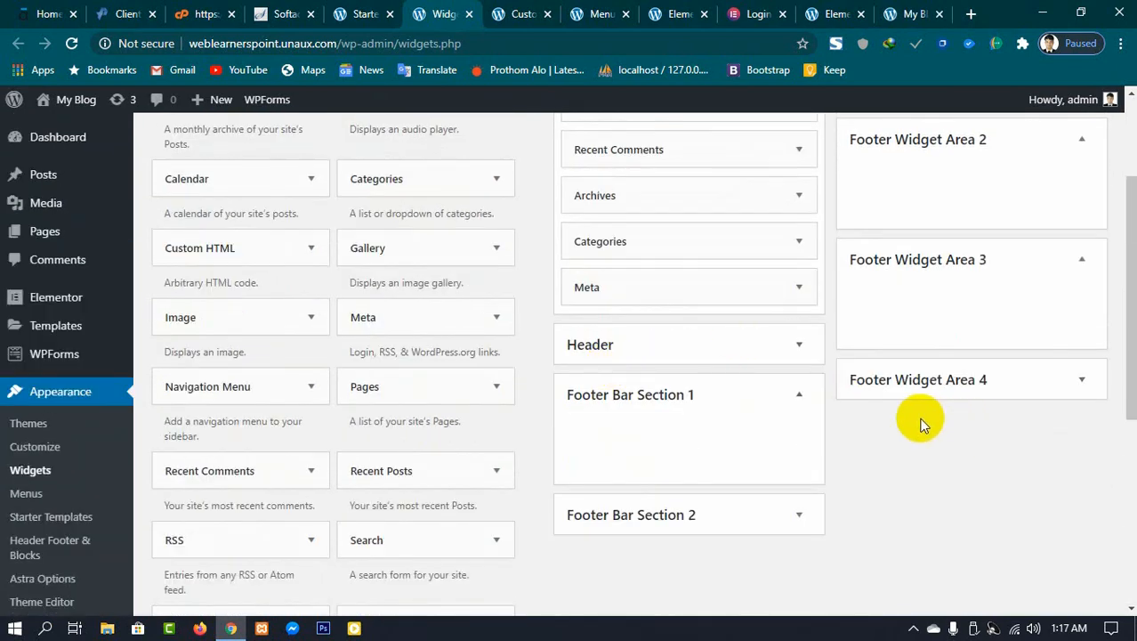
{"action": "scroll", "coordinate": [921, 424], "scroll_direction": "up", "scroll_amount": 5}
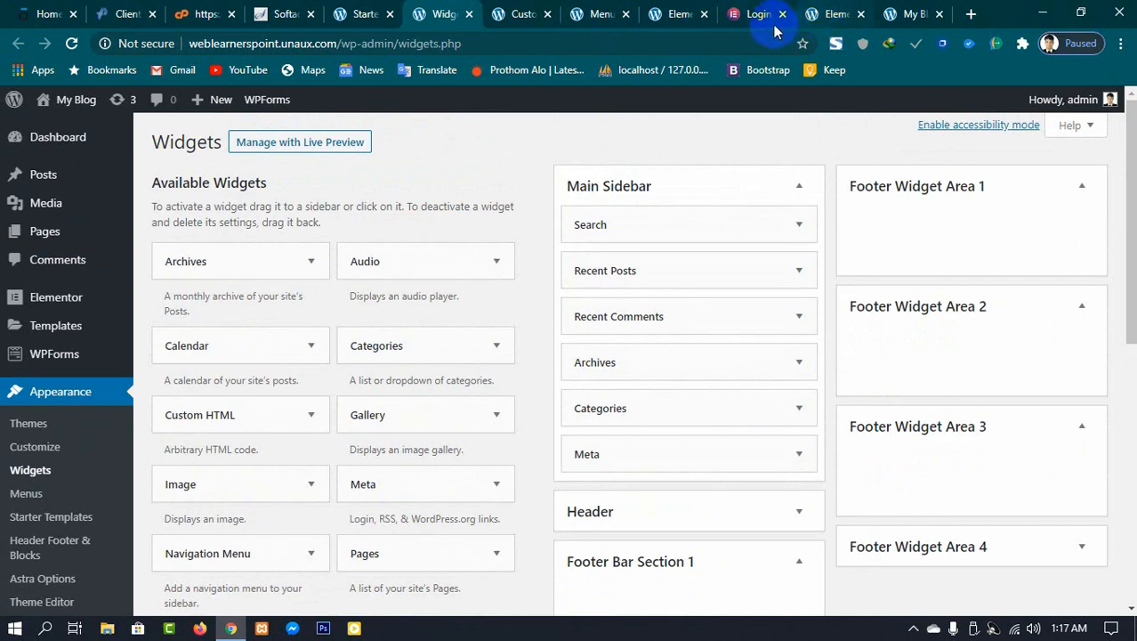
Step: Return to the Our Services page in Elementor and review its footer
{"action": "left_click", "coordinate": [747, 14]}
{"action": "left_click", "coordinate": [667, 13]}
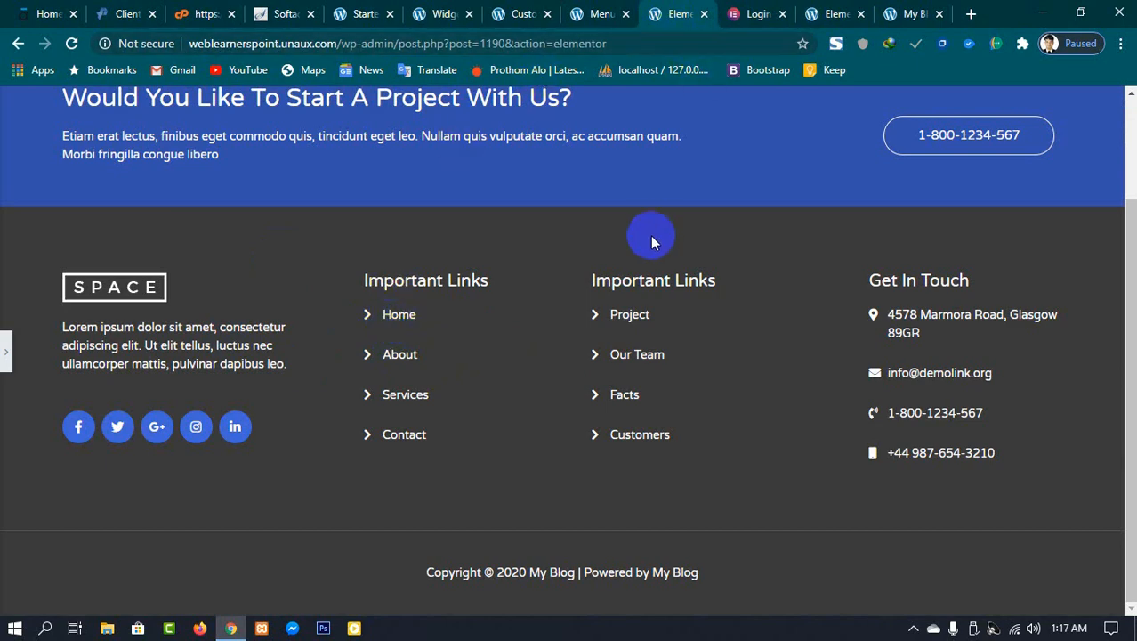
{"action": "scroll", "coordinate": [651, 236], "scroll_direction": "up", "scroll_amount": 2}
{"action": "left_click", "coordinate": [750, 15]}
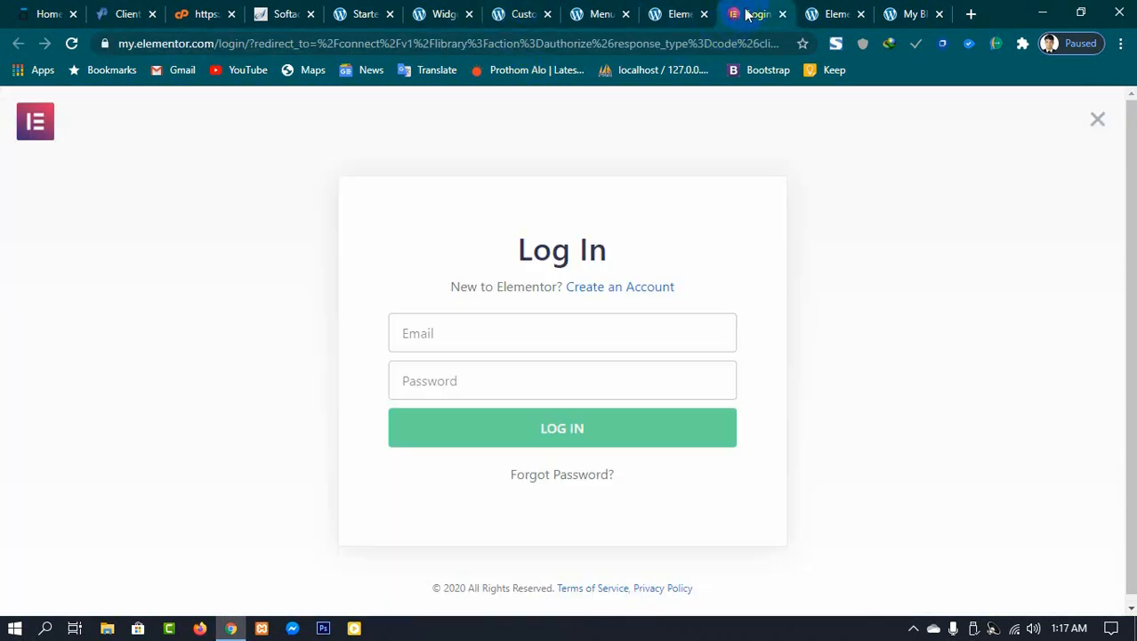
{"action": "left_click", "coordinate": [663, 14]}
{"action": "scroll", "coordinate": [453, 500], "scroll_direction": "down", "scroll_amount": 3}
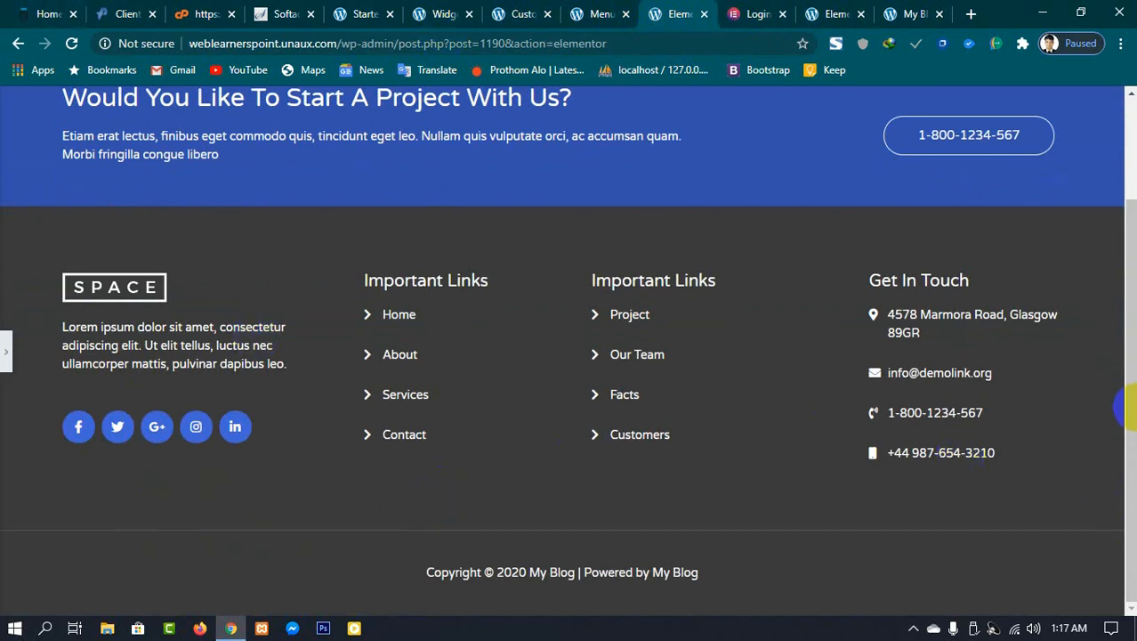
{"action": "scroll", "coordinate": [1116, 427], "scroll_direction": "up", "scroll_amount": 2}
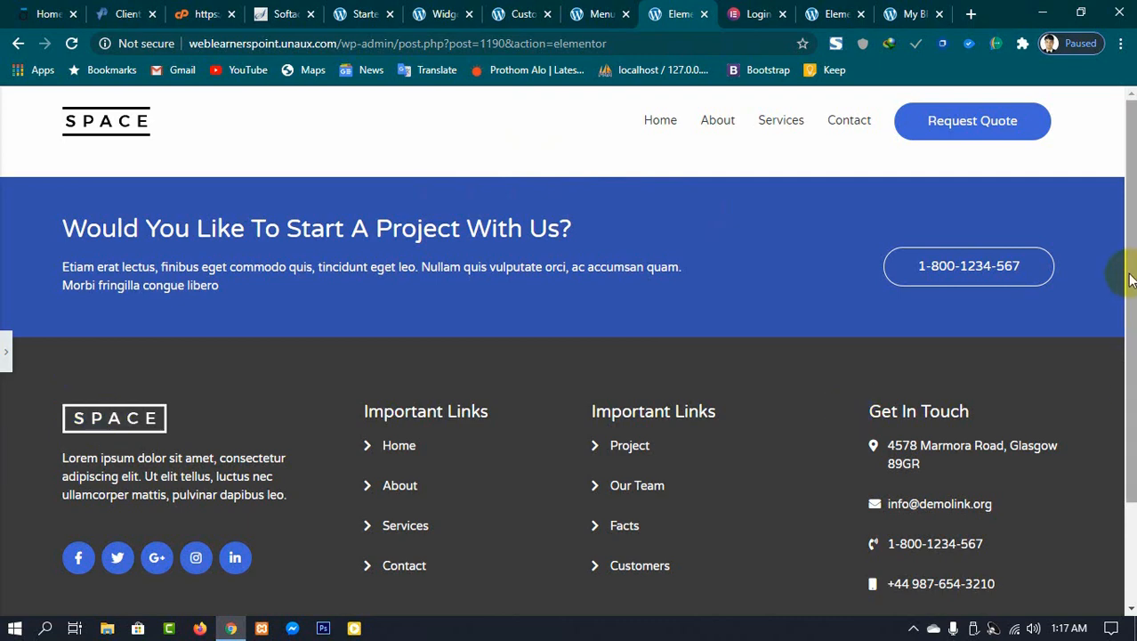
{"action": "scroll", "coordinate": [1125, 374], "scroll_direction": "down", "scroll_amount": 2}
{"action": "scroll", "coordinate": [1124, 418], "scroll_direction": "up", "scroll_amount": 1}
{"action": "scroll", "coordinate": [1127, 231], "scroll_direction": "up", "scroll_amount": 2}
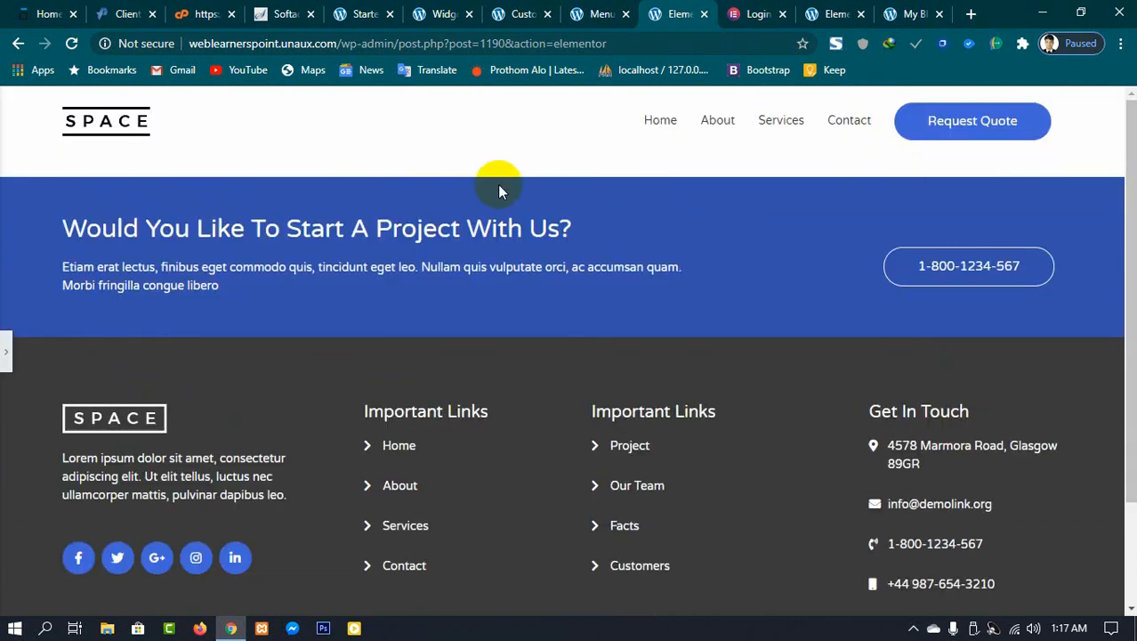